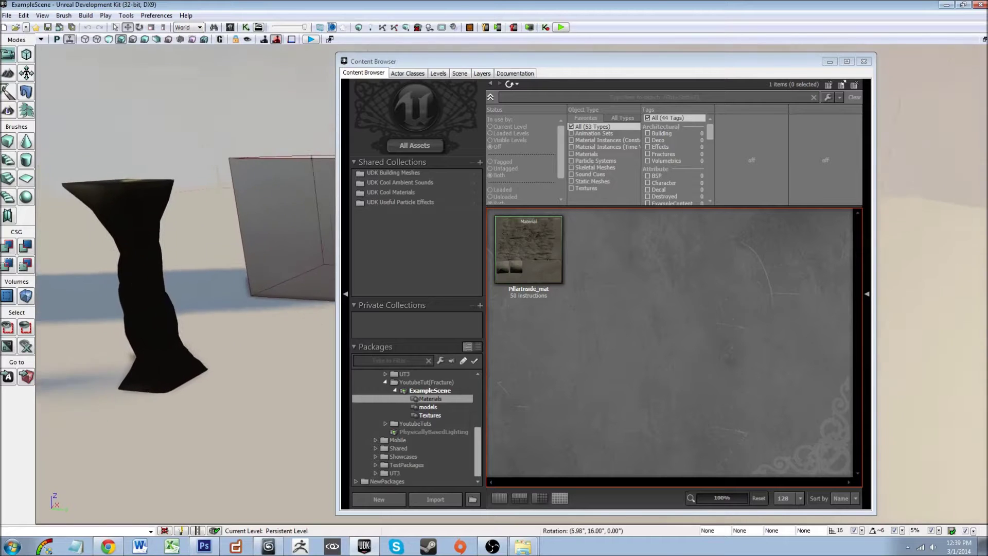
# Step: Reposition the Content Browser window so the dark pillar in the viewport is unobstructed
pyautogui.moveTo(186, 283); pyautogui.dragTo(283, 300, button='right')
pyautogui.moveTo(355, 65); pyautogui.dragTo(403, 72)
pyautogui.moveTo(308, 216); pyautogui.dragTo(277, 196, button='right')
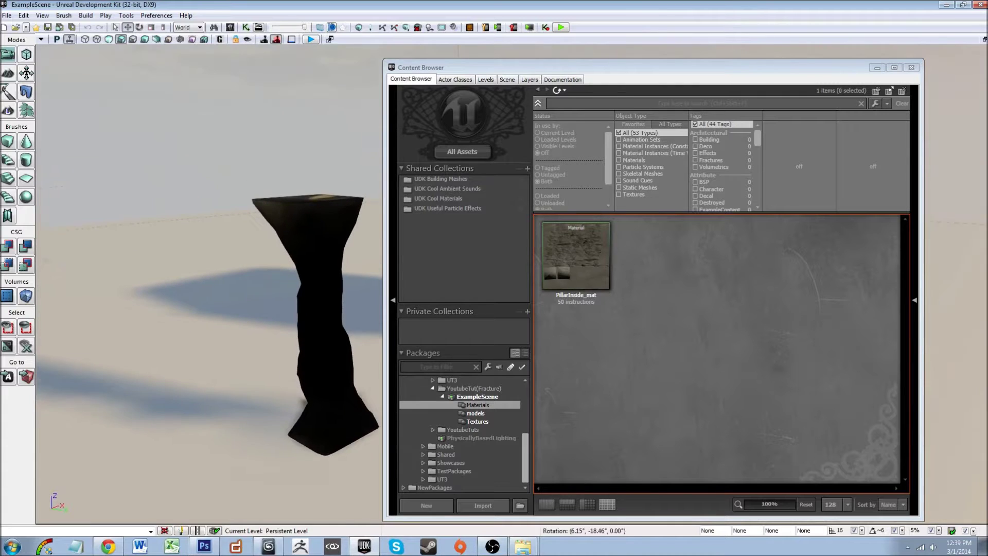
pyautogui.moveTo(176, 261); pyautogui.dragTo(175, 257, button='right')
pyautogui.moveTo(470, 69); pyautogui.dragTo(514, 61)
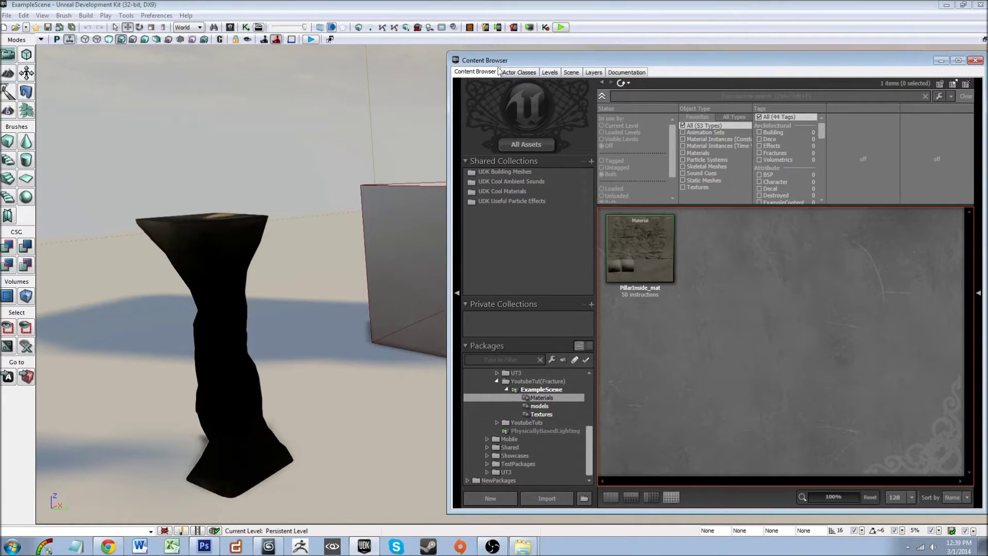
pyautogui.moveTo(392, 110); pyautogui.dragTo(390, 112, button='right')
pyautogui.moveTo(489, 60); pyautogui.dragTo(479, 56)
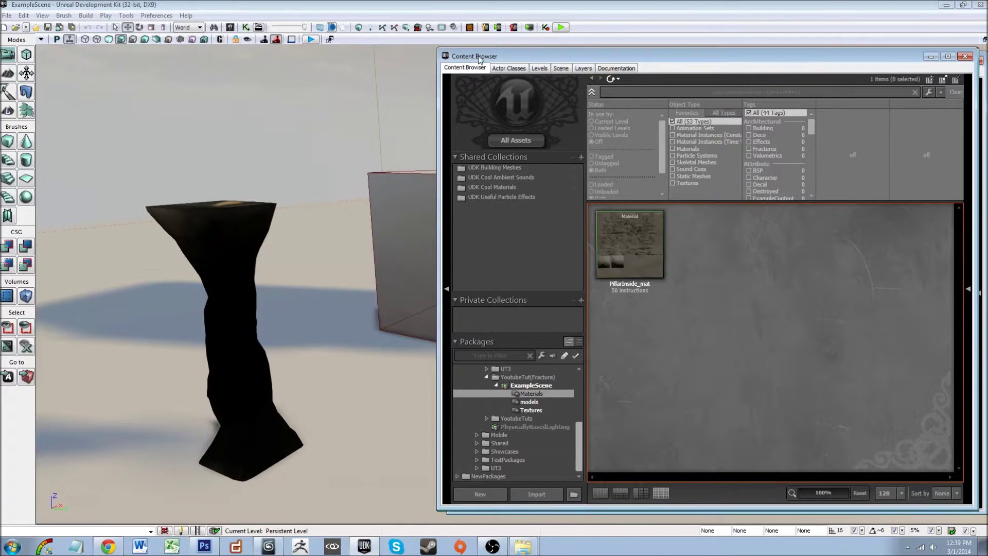
pyautogui.moveTo(349, 133); pyautogui.dragTo(322, 167, button='right')
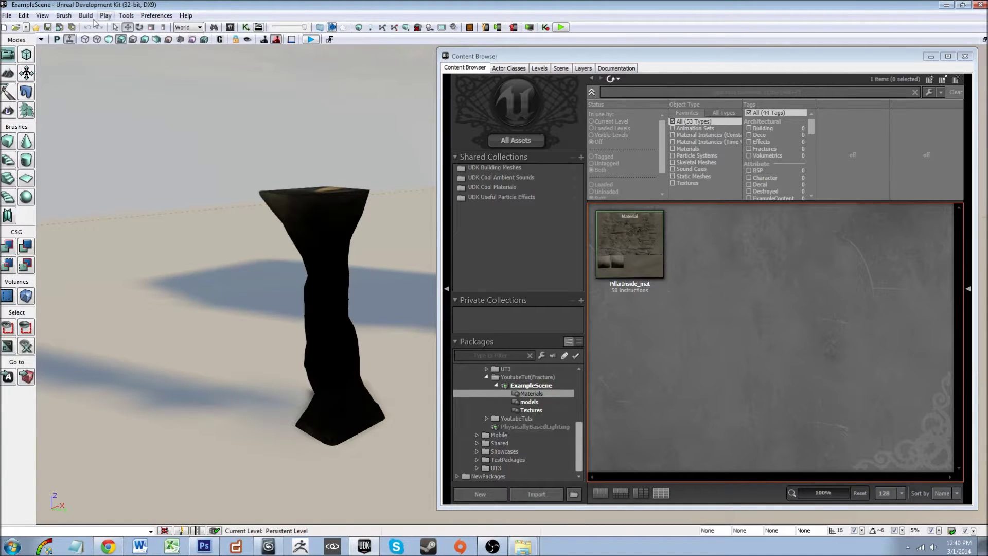
# Step: Examine the inner pillar mesh in the viewport from several angles and distances
pyautogui.click(6, 15)
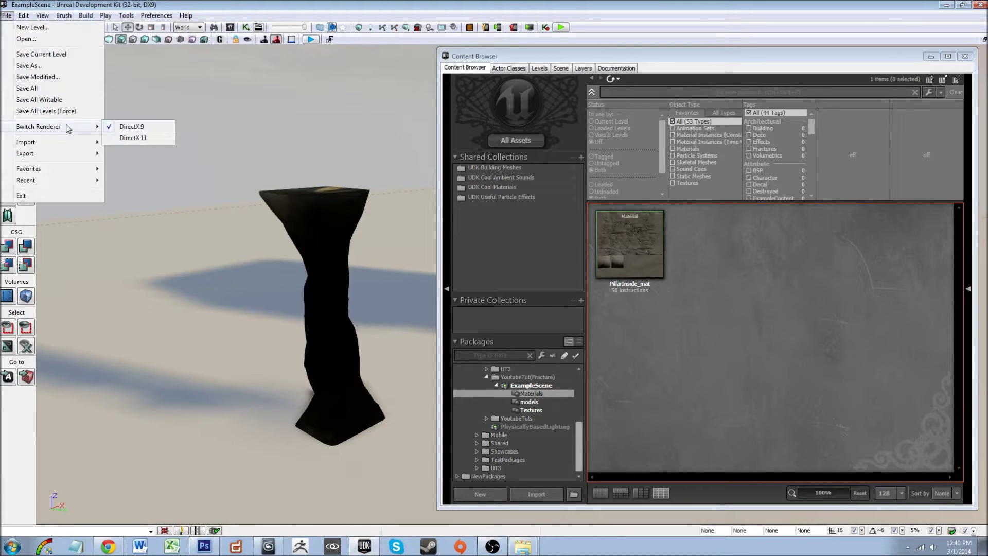
pyautogui.click(155, 109)
pyautogui.moveTo(242, 120); pyautogui.dragTo(278, 133, button='right')
pyautogui.moveTo(278, 134); pyautogui.dragTo(290, 200, button='middle')
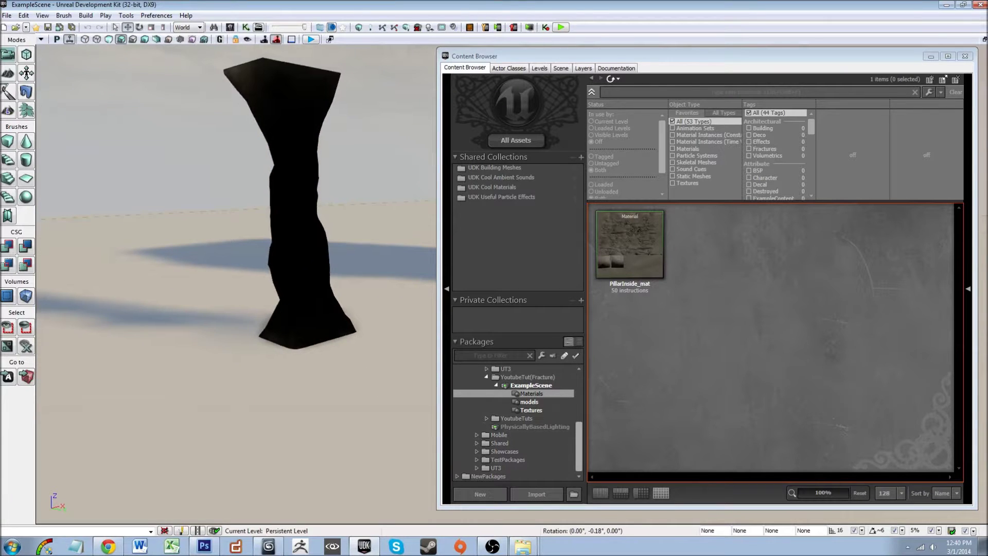
pyautogui.scroll(-4, 287, 135)
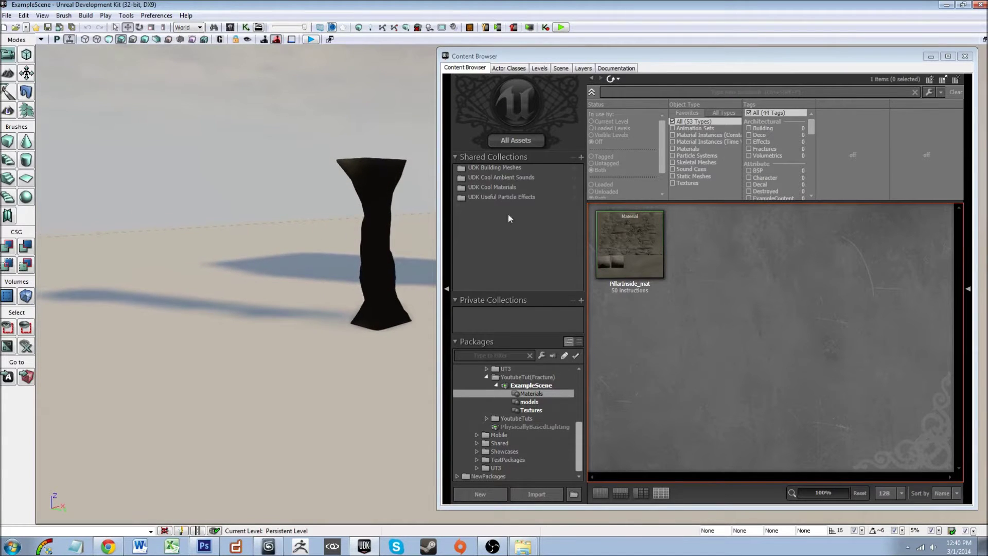
pyautogui.press('w')
pyautogui.moveTo(364, 247)
pyautogui.mouseDown(button='right')
pyautogui.moveTo(359, 235)
pyautogui.moveTo(362, 251)
pyautogui.mouseUp(button='right')
pyautogui.press('s')
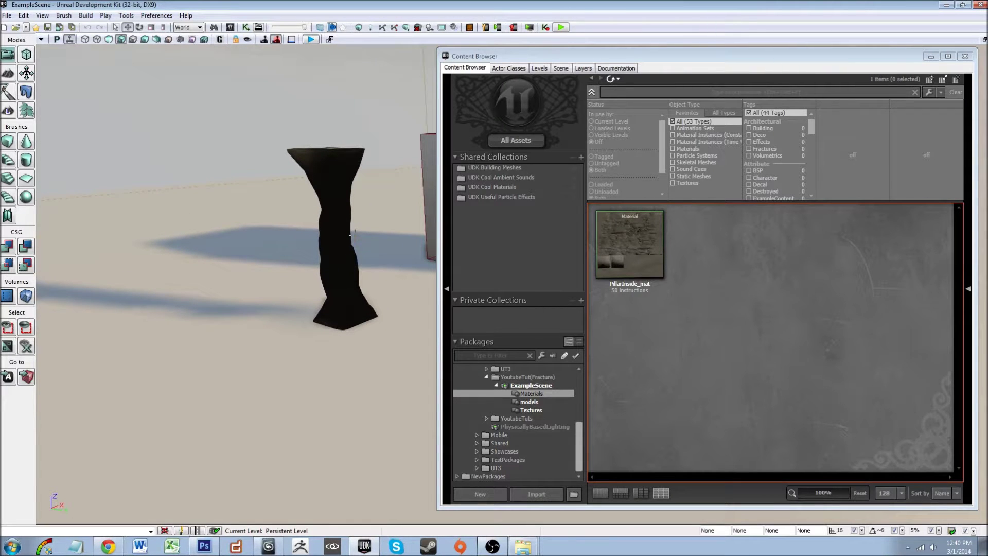
pyautogui.moveTo(354, 231); pyautogui.dragTo(353, 210, button='right')
pyautogui.press('w')
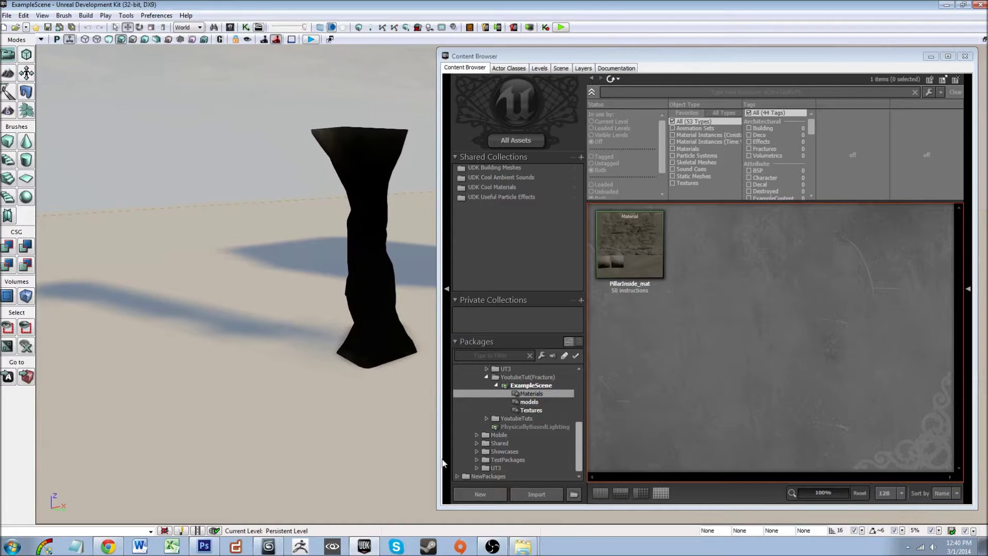
pyautogui.moveTo(344, 358); pyautogui.dragTo(376, 353, button='right')
pyautogui.press('w')
pyautogui.press('s')
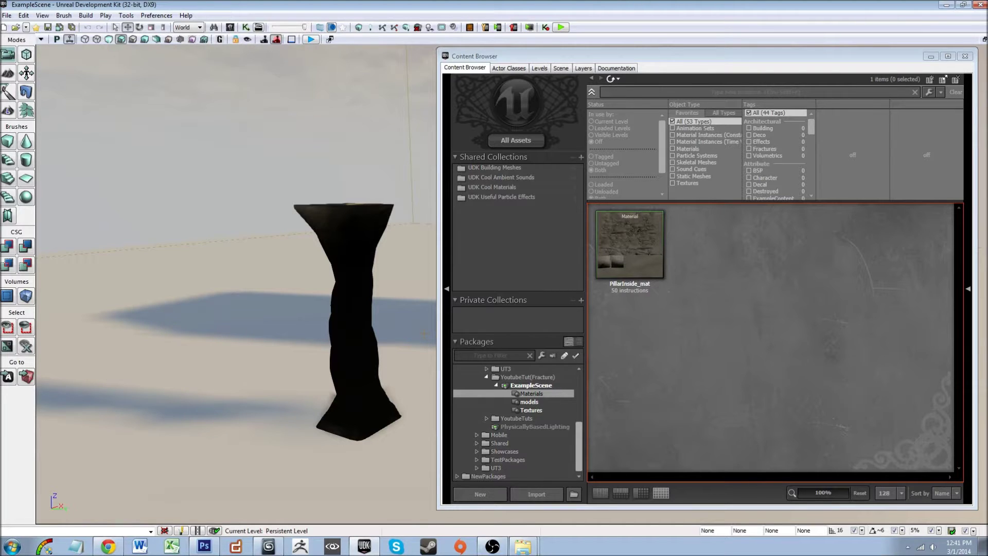
# Step: Switch to 3ds Max and inspect the tall box that forms the outside of the pillar
pyautogui.click(277, 546)
pyautogui.moveTo(280, 370)
pyautogui.mouseDown(button='middle')
pyautogui.moveTo(278, 424)
pyautogui.moveTo(298, 411)
pyautogui.moveTo(286, 367)
pyautogui.mouseUp(button='middle')
pyautogui.scroll(-3, 278, 424)
pyautogui.scroll(5, 290, 428)
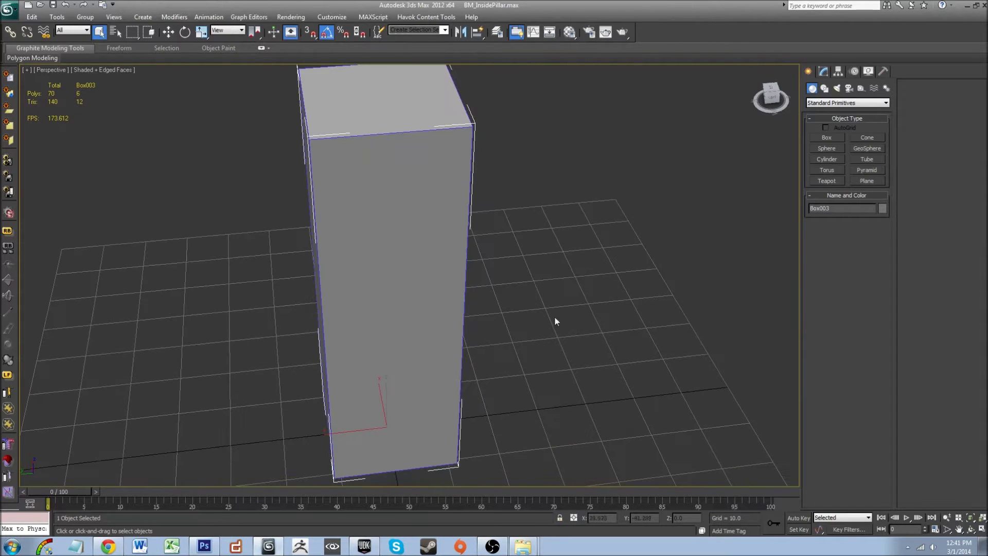
pyautogui.moveTo(524, 327); pyautogui.dragTo(650, 345, button='middle')
pyautogui.scroll(-3, 556, 340)
pyautogui.moveTo(554, 335); pyautogui.dragTo(511, 302, button='middle')
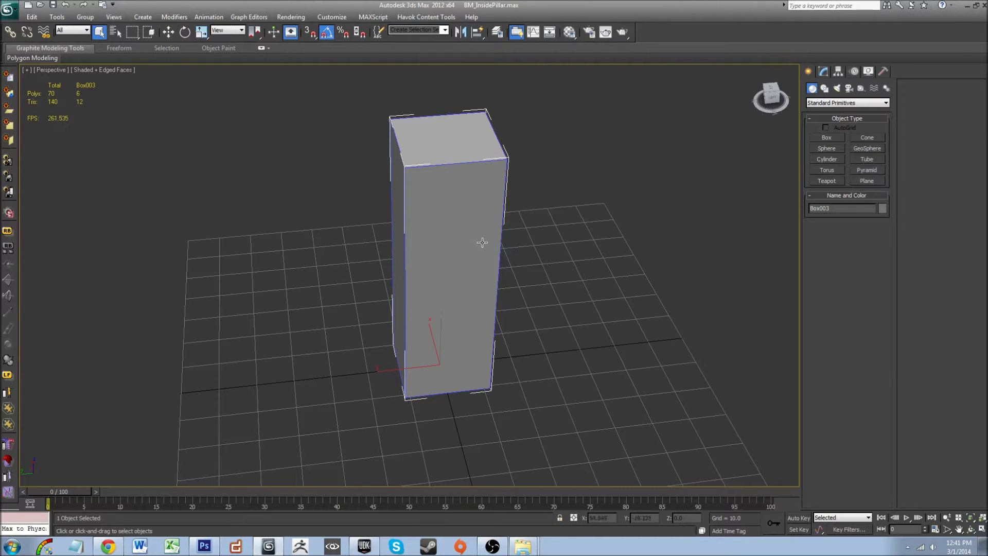
# Step: Switch back to UDK and view the pillar alongside the models group of the ExampleScene package
pyautogui.click(364, 547)
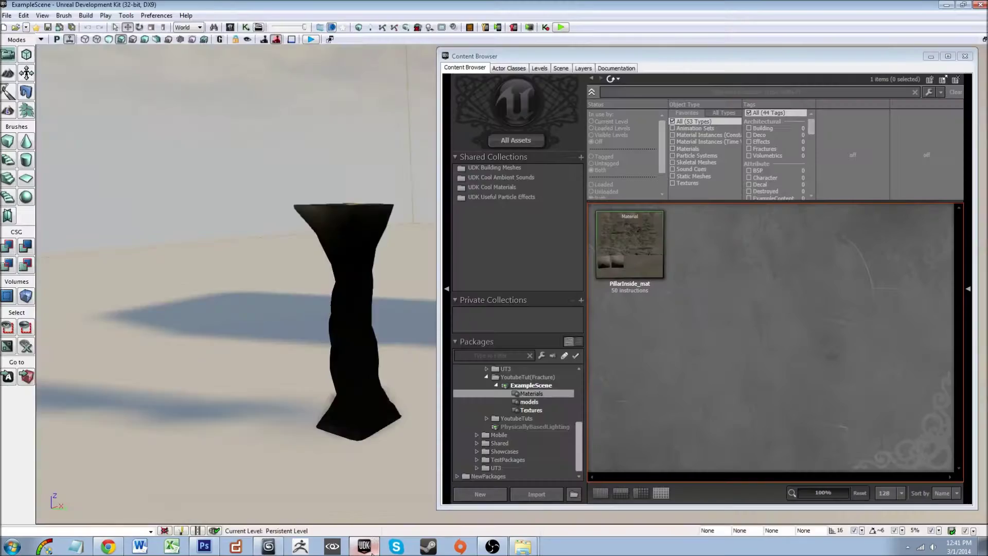
pyautogui.moveTo(326, 448); pyautogui.dragTo(344, 462, button='right')
pyautogui.press('w')
pyautogui.click(512, 401)
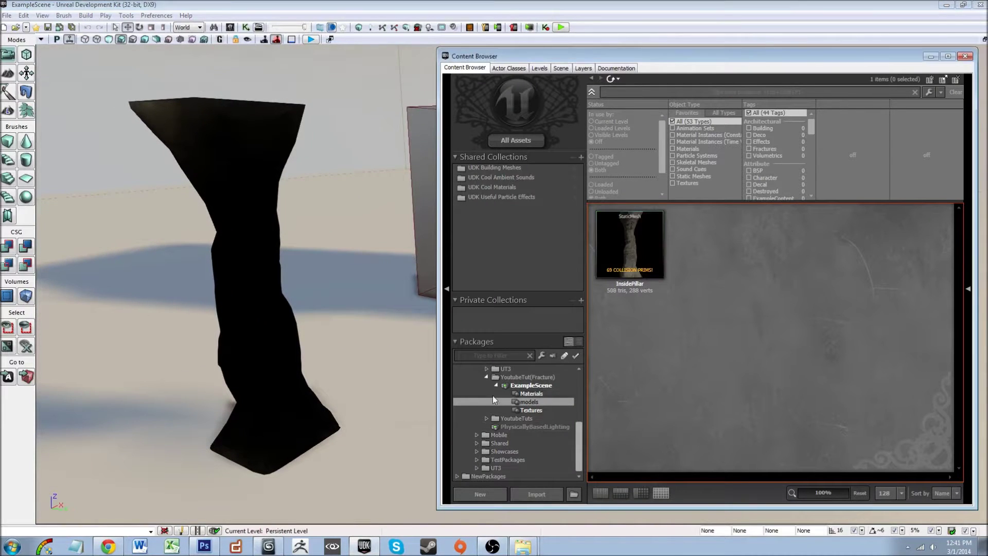
pyautogui.moveTo(300, 370); pyautogui.dragTo(342, 367, button='right')
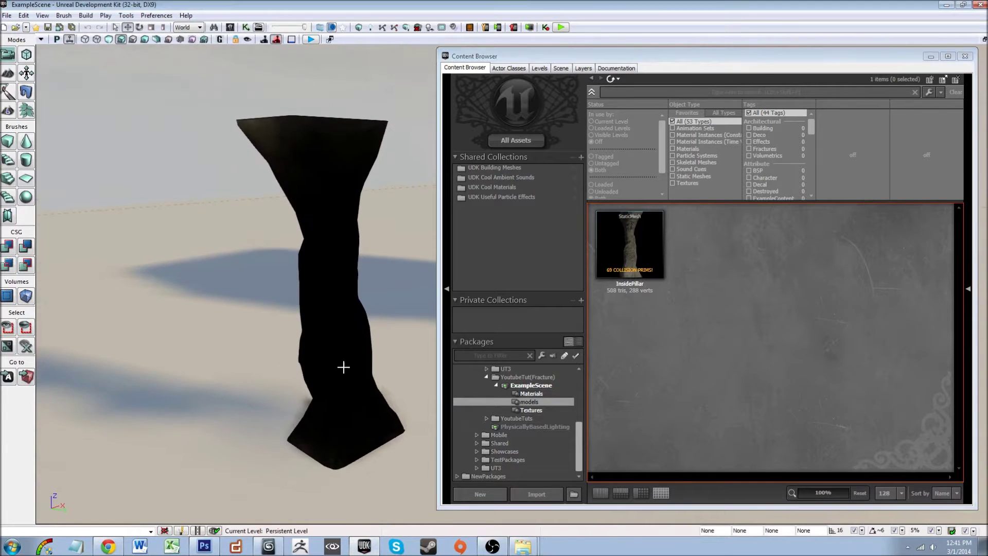
pyautogui.moveTo(404, 396)
pyautogui.mouseDown(button='right')
pyautogui.moveTo(415, 398)
pyautogui.moveTo(407, 394)
pyautogui.mouseUp(button='right')
pyautogui.click(547, 409)
pyautogui.click(546, 405)
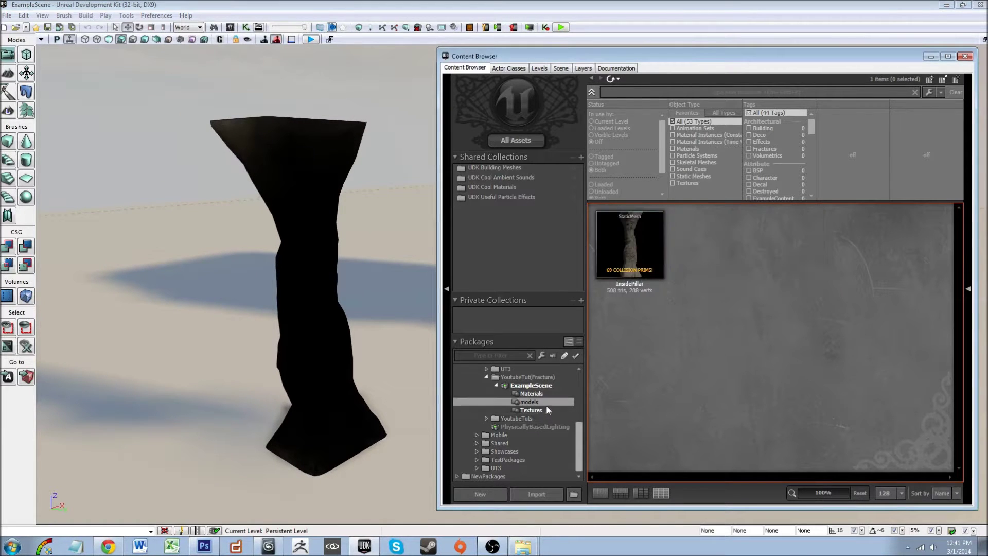
# Step: Import BaseTiles.psd and BaseTiles_Inside.psd from FractureBased's Texturing > Photoshop folder into the Textures group of ExampleScene
pyautogui.click(542, 410)
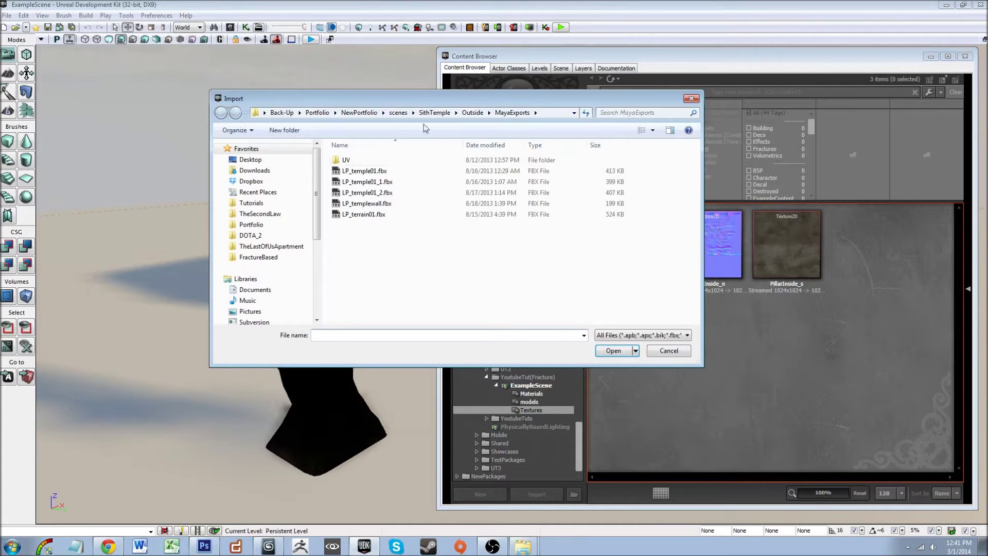
pyautogui.click(464, 116)
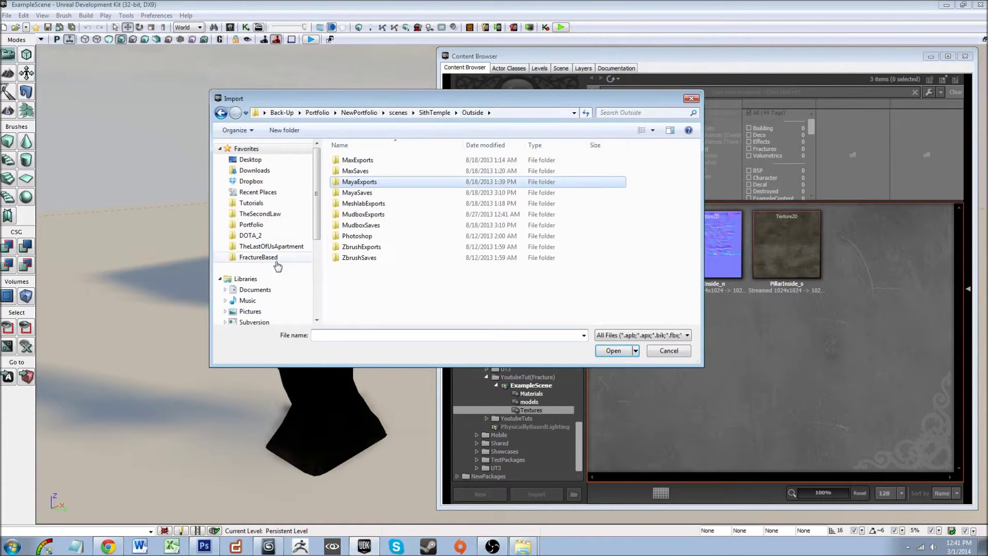
pyautogui.click(258, 257)
pyautogui.doubleClick(396, 192)
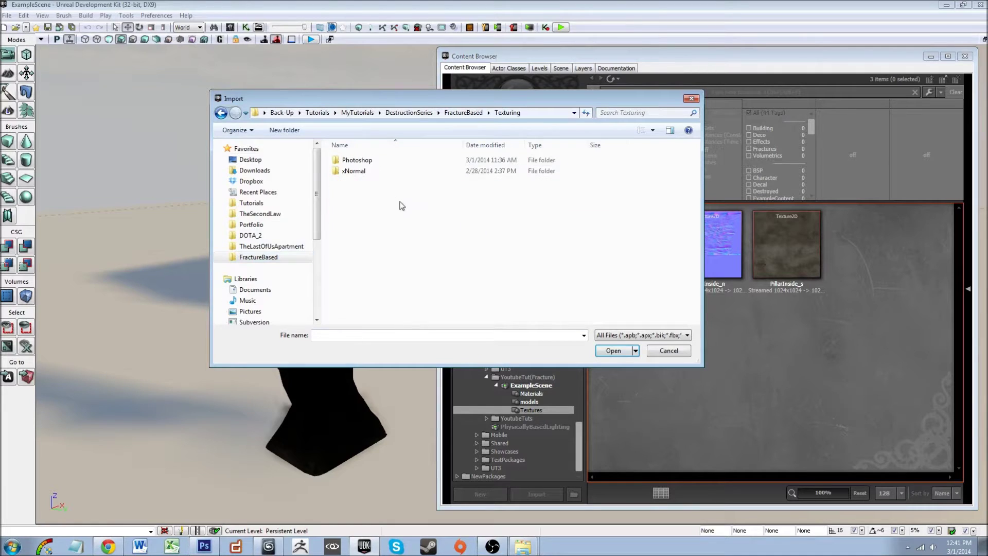
pyautogui.doubleClick(390, 161)
pyautogui.click(421, 175)
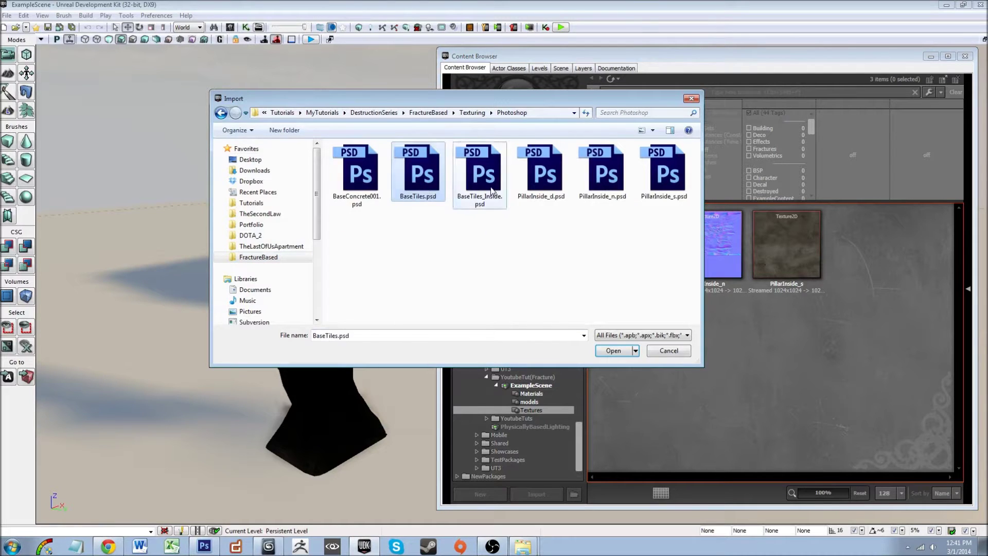
pyautogui.keyDown('ctrl'); pyautogui.click(480, 173); pyautogui.keyUp('ctrl')
pyautogui.click(622, 350)
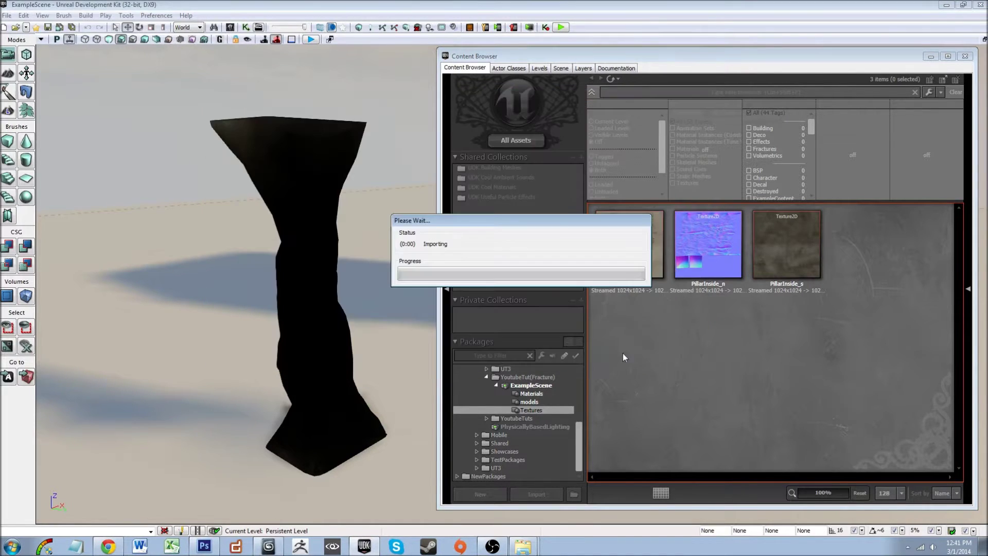
pyautogui.click(630, 205)
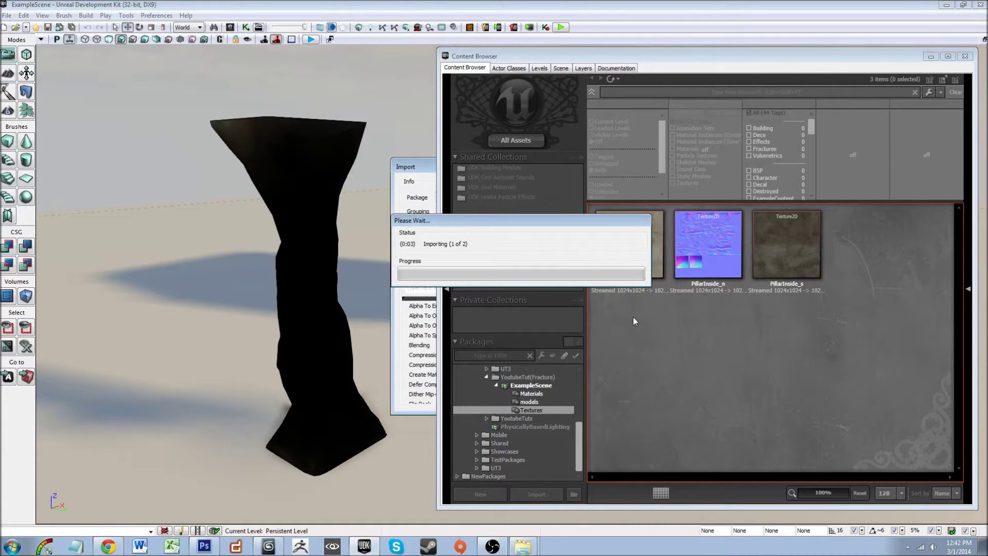
pyautogui.click(755, 337)
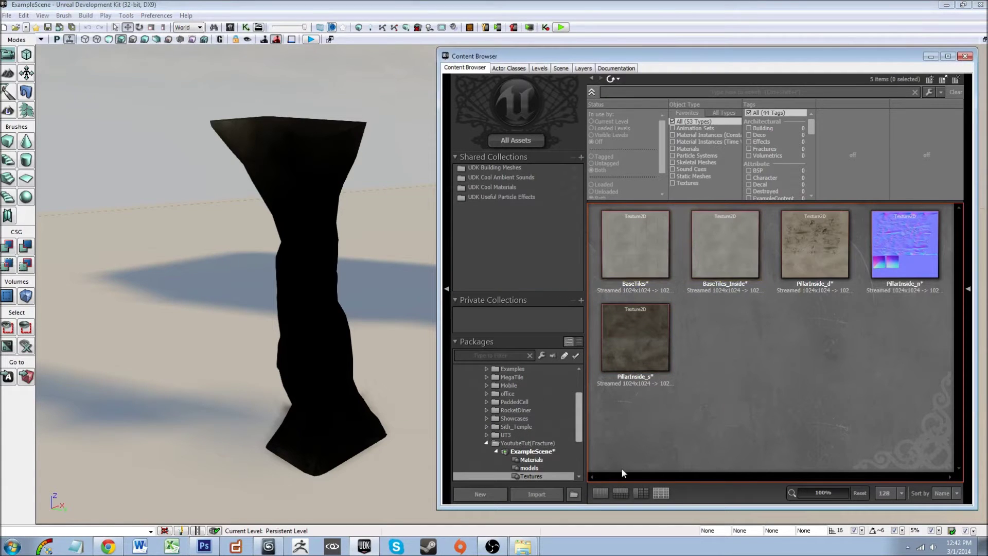
pyautogui.click(529, 468)
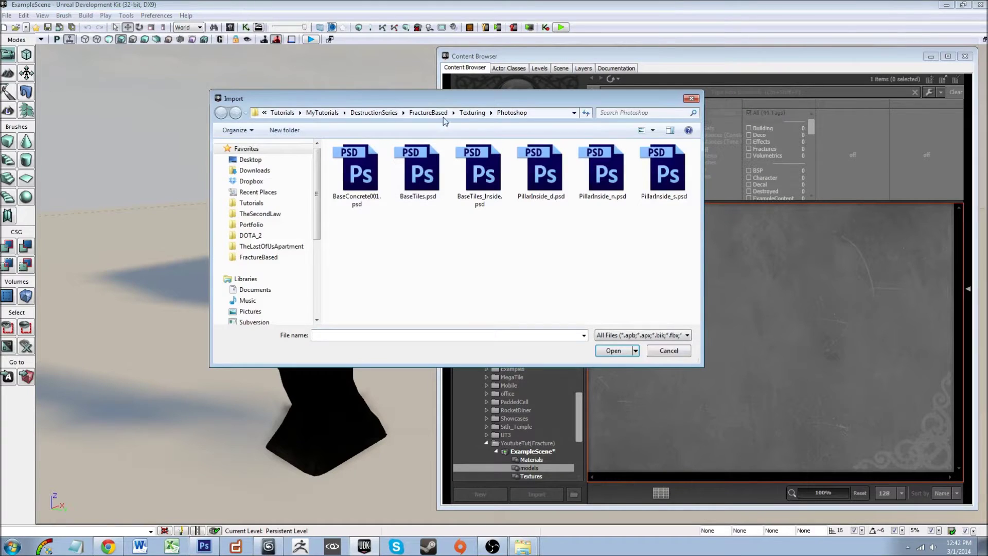
pyautogui.click(429, 113)
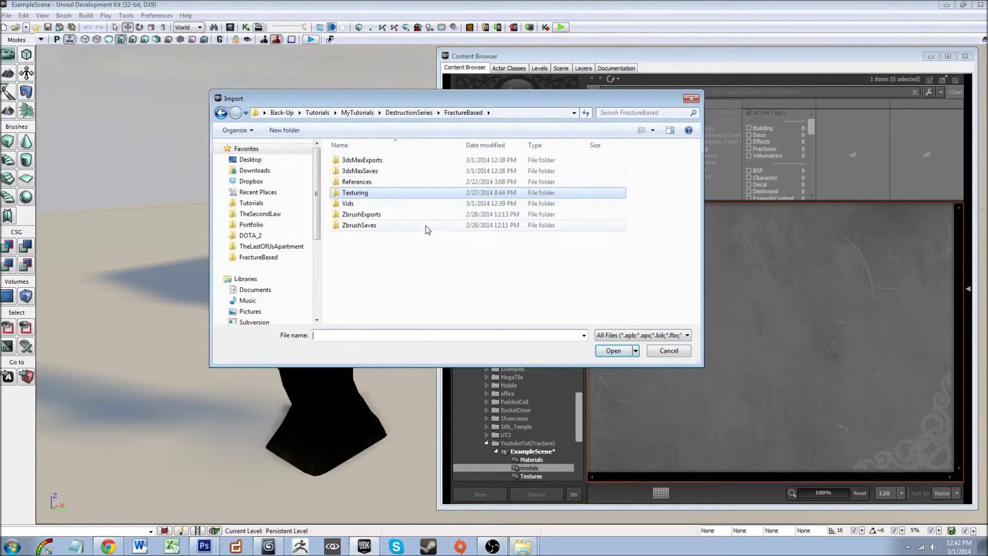
pyautogui.doubleClick(404, 165)
pyautogui.click(418, 172)
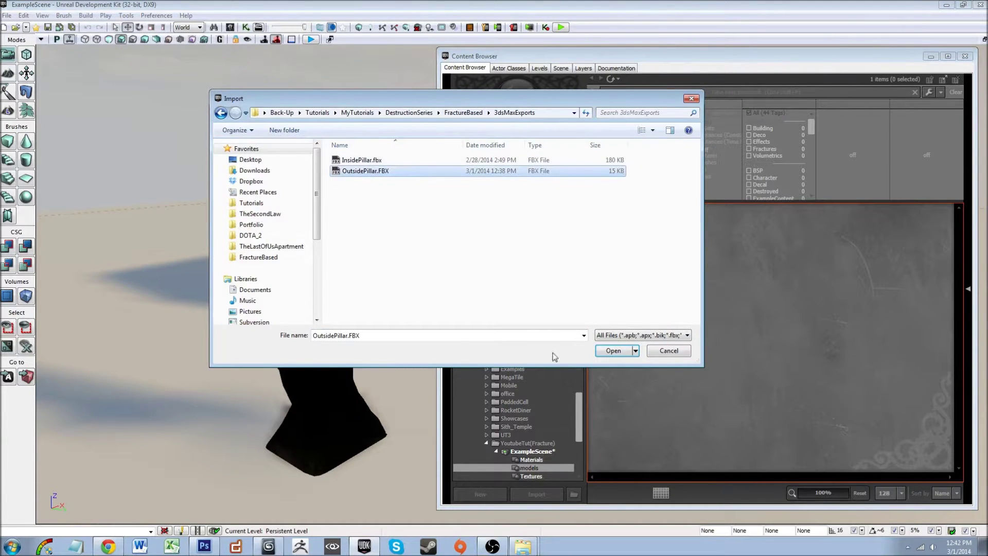
pyautogui.click(615, 351)
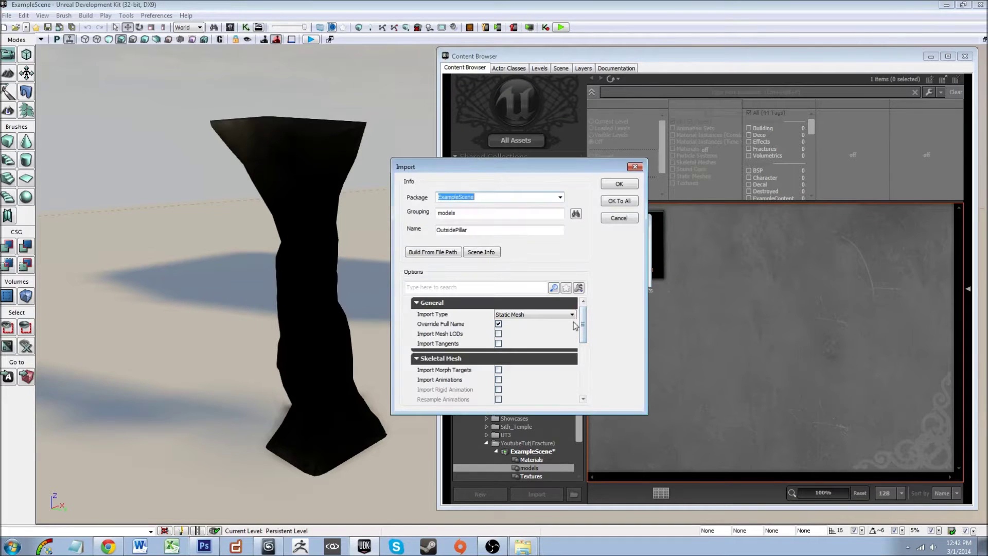
pyautogui.moveTo(583, 330); pyautogui.dragTo(583, 326)
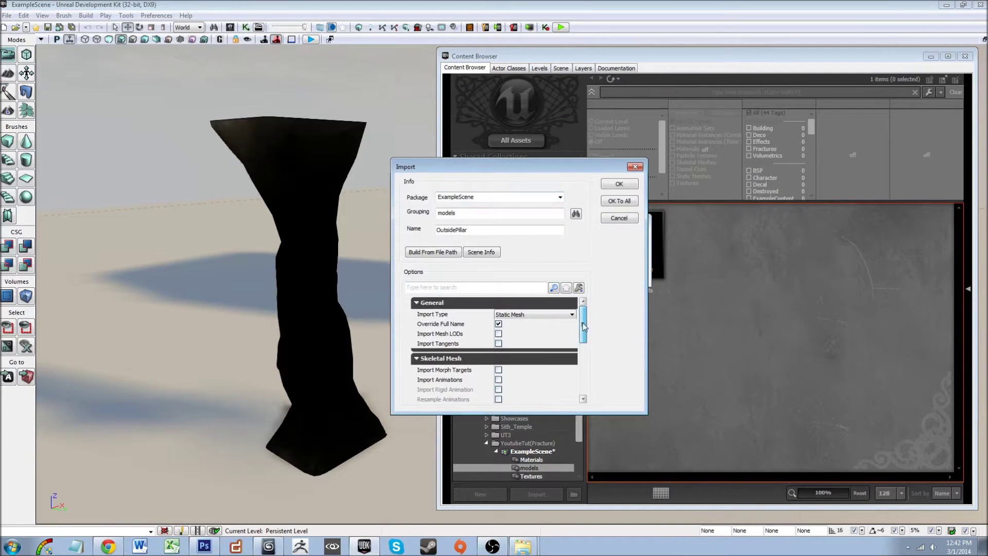
pyautogui.click(620, 217)
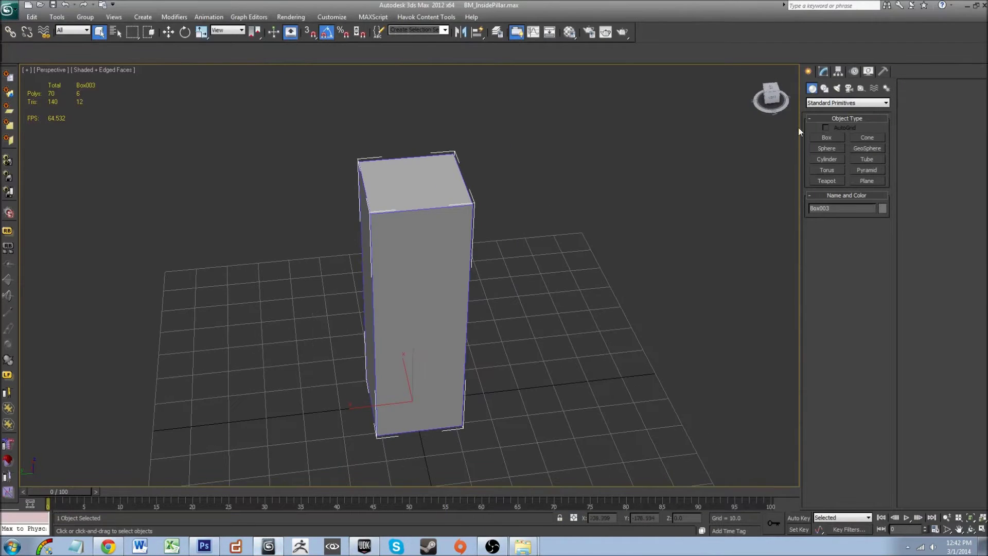
# Step: Switch to 3ds Max, add an Unwrap UVW modifier to the tall pillar box and open its UV editor
pyautogui.keyDown('alt'); pyautogui.moveTo(591, 300); pyautogui.dragTo(618, 267, button='middle'); pyautogui.keyUp('alt')
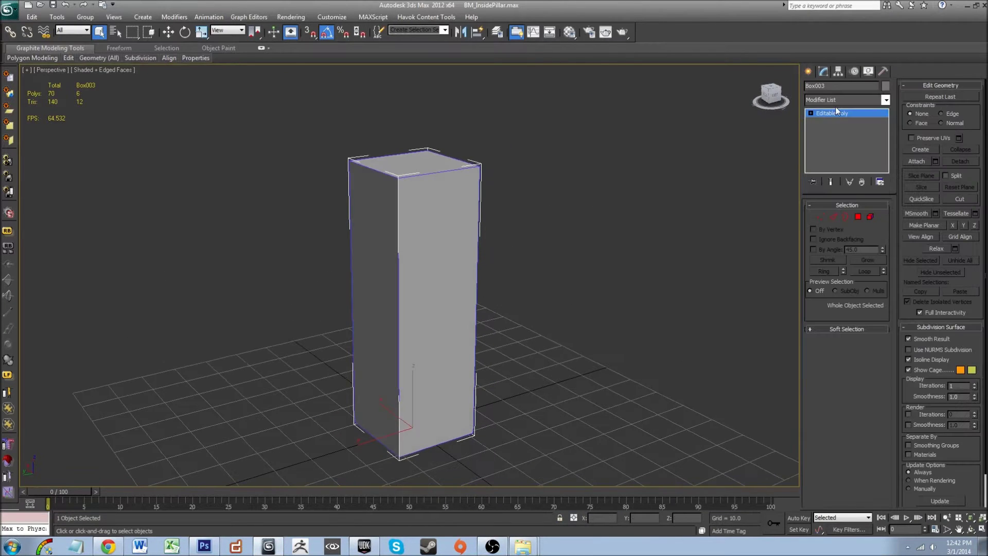
pyautogui.click(834, 101)
pyautogui.press('u')
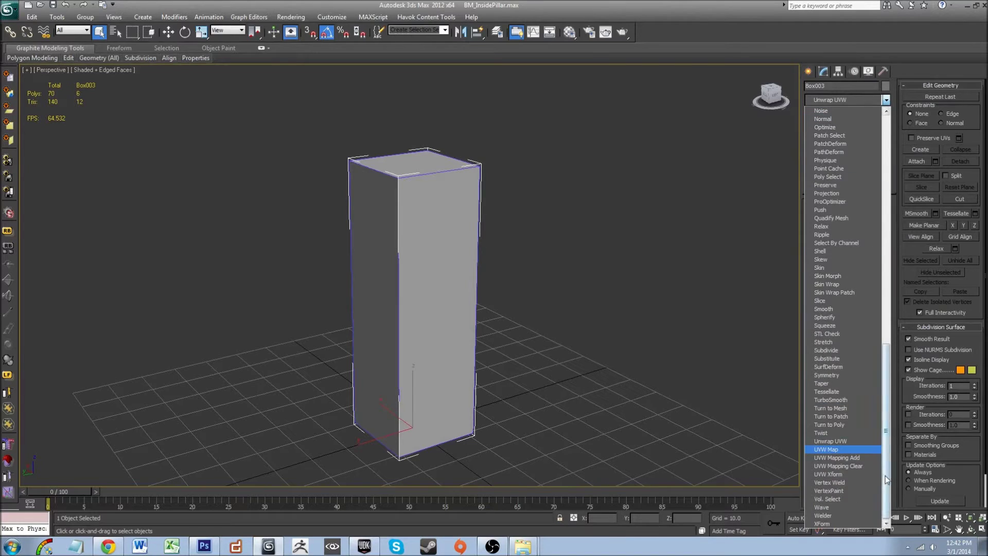
pyautogui.click(863, 442)
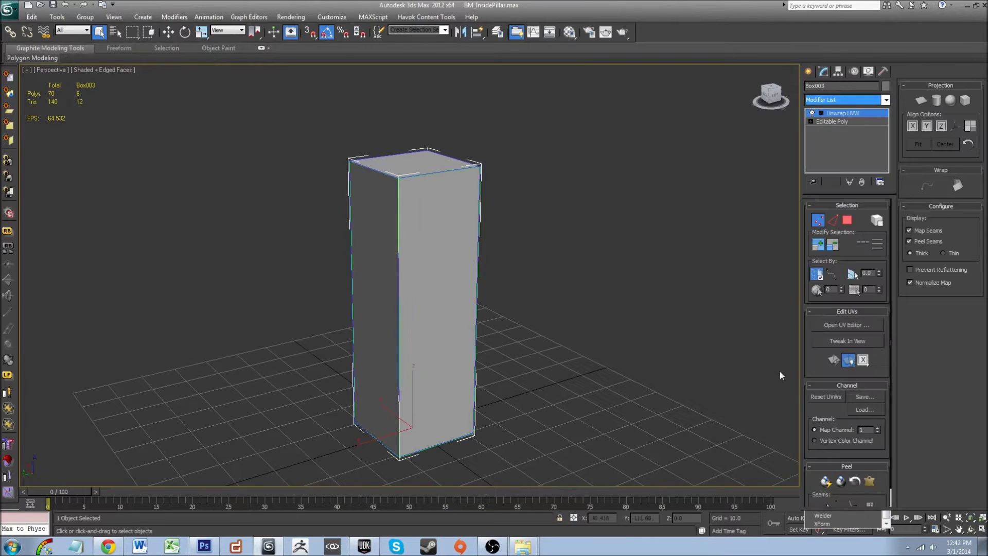
pyautogui.moveTo(728, 230); pyautogui.dragTo(741, 255, button='middle')
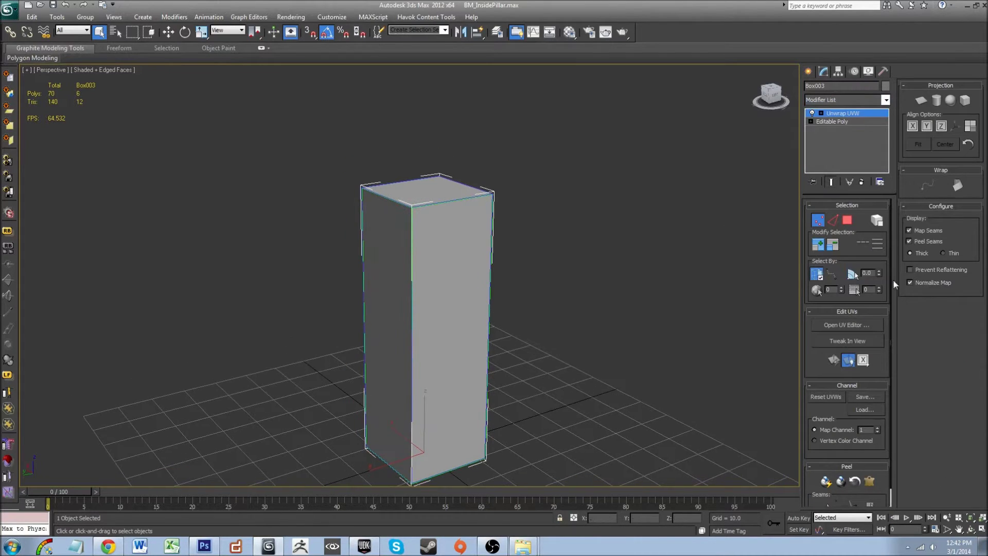
pyautogui.click(869, 329)
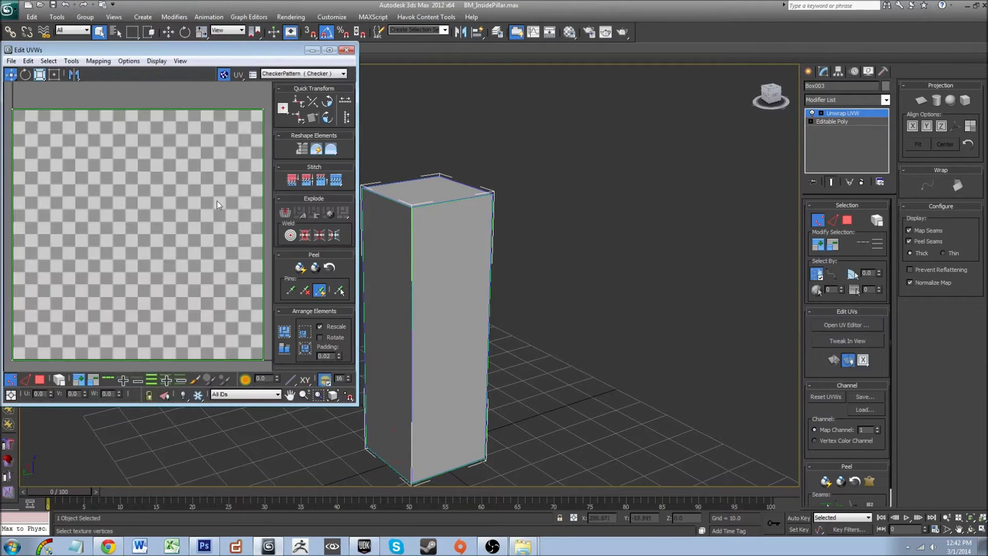
pyautogui.scroll(-1, 229, 145)
pyautogui.moveTo(217, 200); pyautogui.dragTo(186, 206, button='middle')
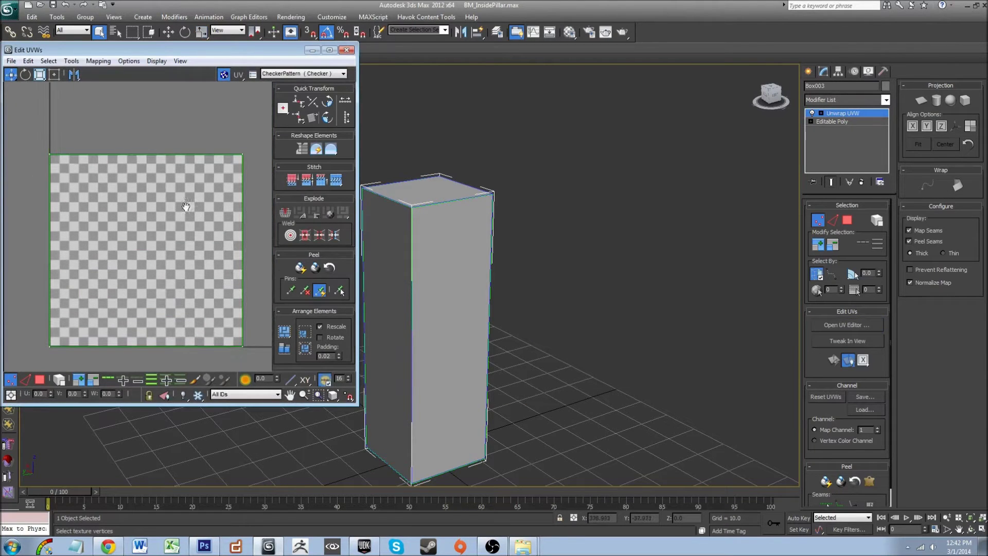
# Step: Select the box's top face, turn off Normalize Map and apply a planar projection to that face
pyautogui.click(60, 379)
pyautogui.click(40, 380)
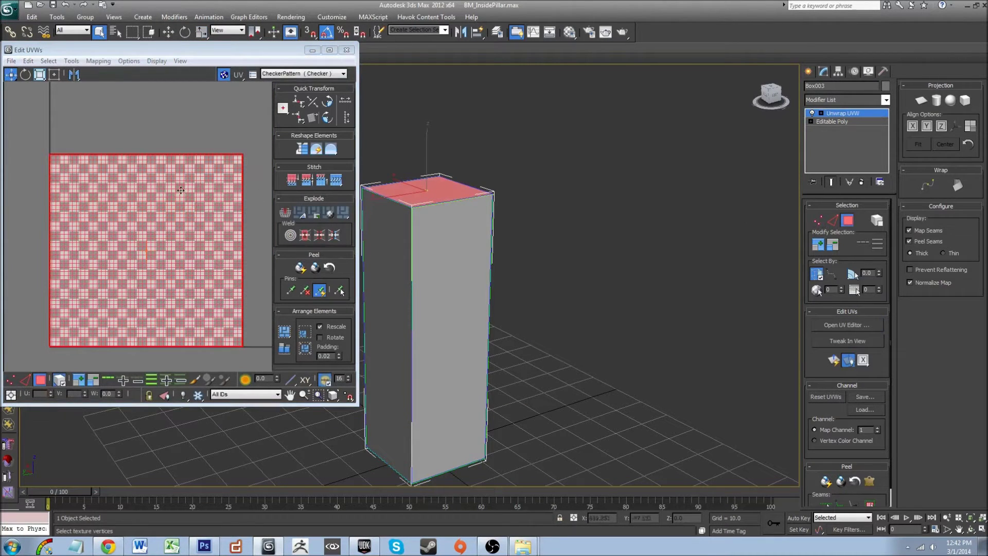
pyautogui.moveTo(593, 247); pyautogui.dragTo(661, 208, button='middle')
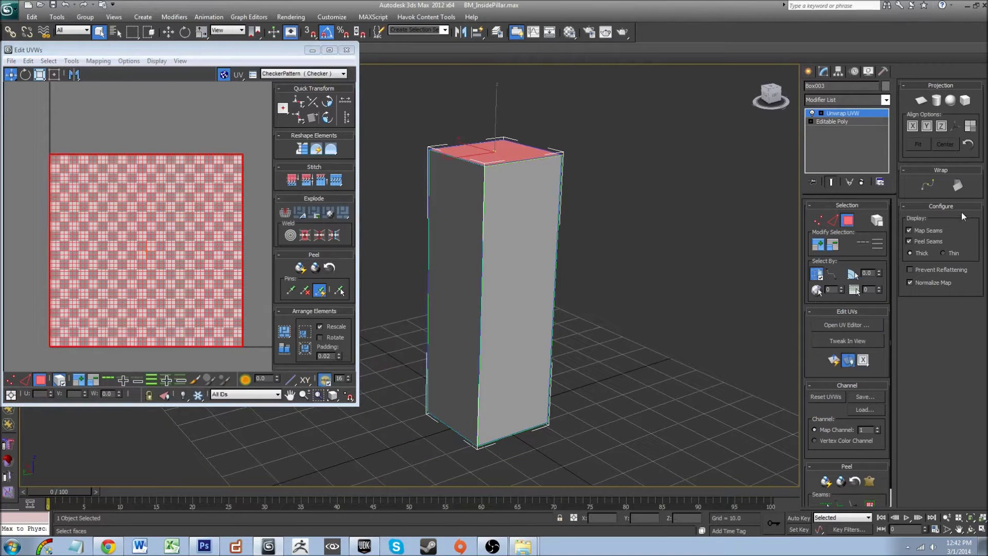
pyautogui.click(930, 285)
pyautogui.moveTo(578, 333); pyautogui.dragTo(605, 346, button='middle')
pyautogui.click(926, 101)
pyautogui.click(925, 102)
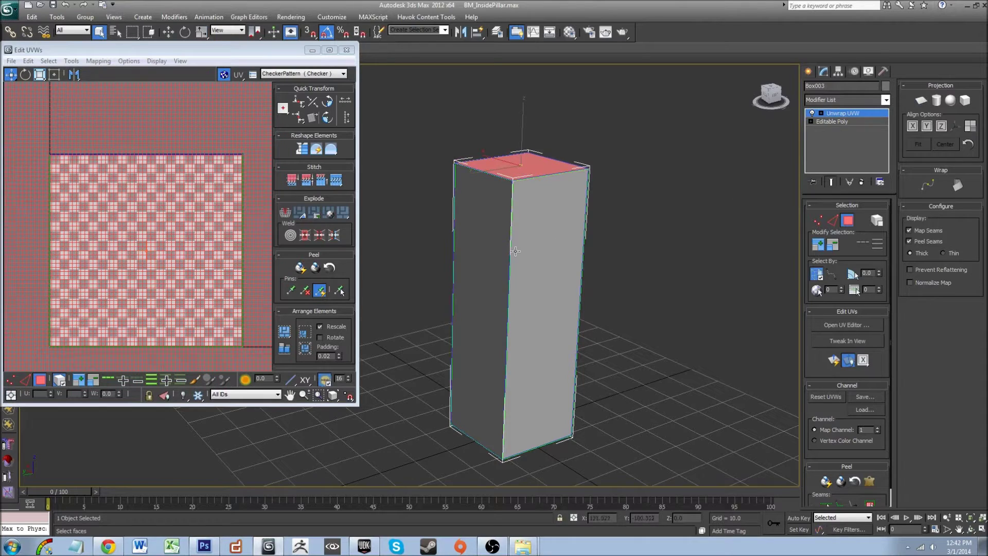
# Step: Apply a planar projection separately to each of the box's four side faces
pyautogui.click(490, 242)
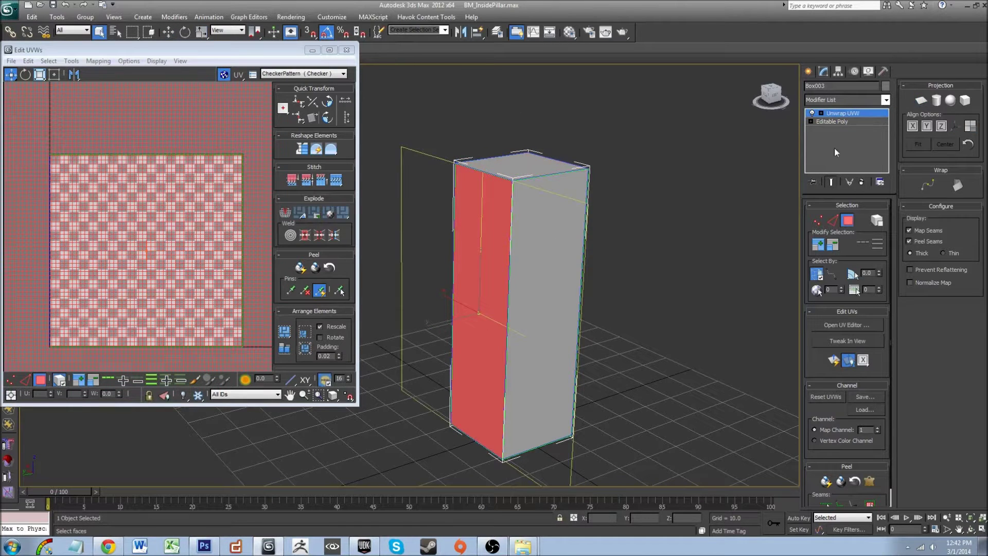
pyautogui.click(562, 238)
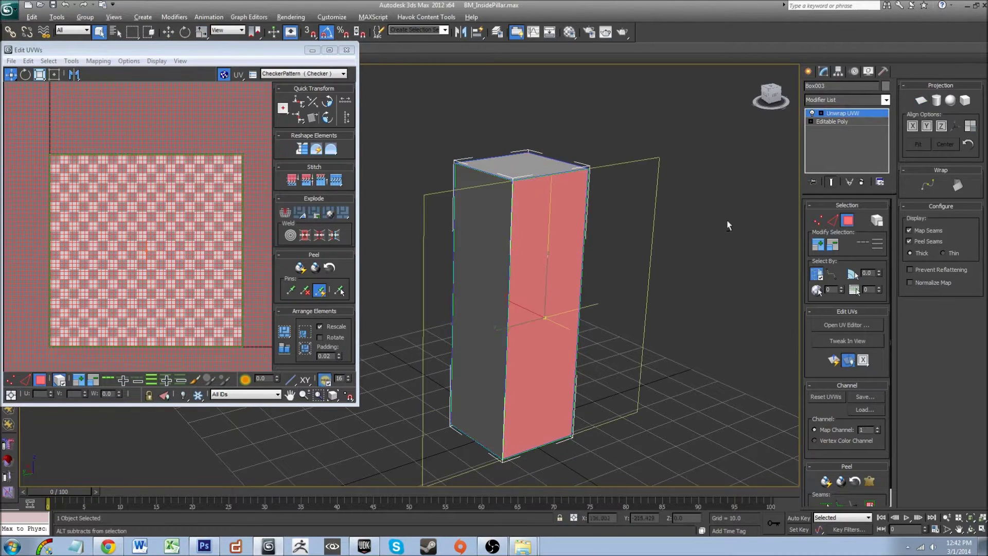
pyautogui.keyDown('alt'); pyautogui.moveTo(728, 221); pyautogui.dragTo(575, 215, button='middle'); pyautogui.keyUp('alt')
pyautogui.click(576, 215)
pyautogui.click(922, 101)
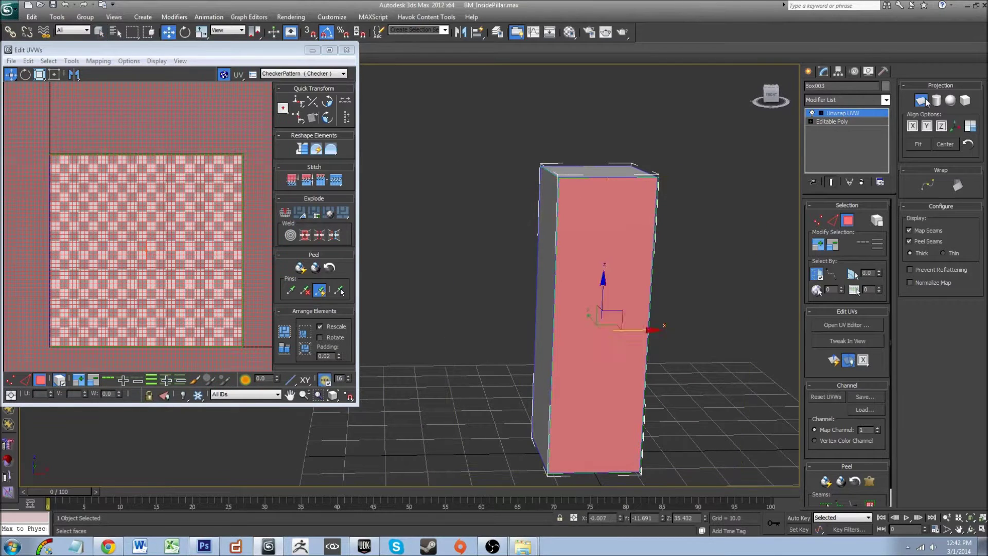
pyautogui.click(923, 101)
pyautogui.keyDown('alt'); pyautogui.moveTo(721, 215); pyautogui.dragTo(627, 234, button='middle'); pyautogui.keyUp('alt')
pyautogui.click(649, 234)
pyautogui.click(922, 101)
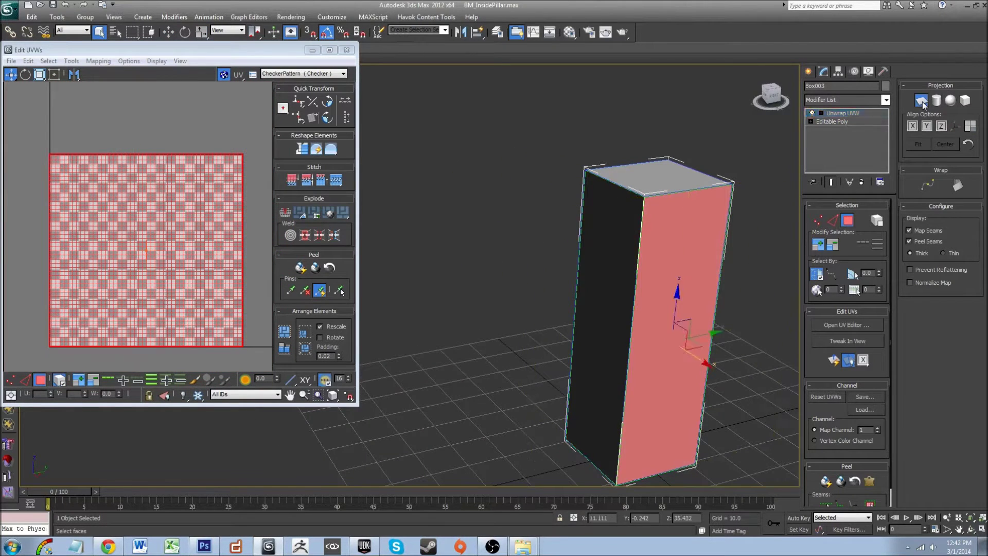
pyautogui.click(922, 100)
# Step: Apply a planar projection to the bottom face of the box
pyautogui.keyDown('alt'); pyautogui.moveTo(703, 468); pyautogui.dragTo(676, 415, button='middle'); pyautogui.keyUp('alt')
pyautogui.click(677, 414)
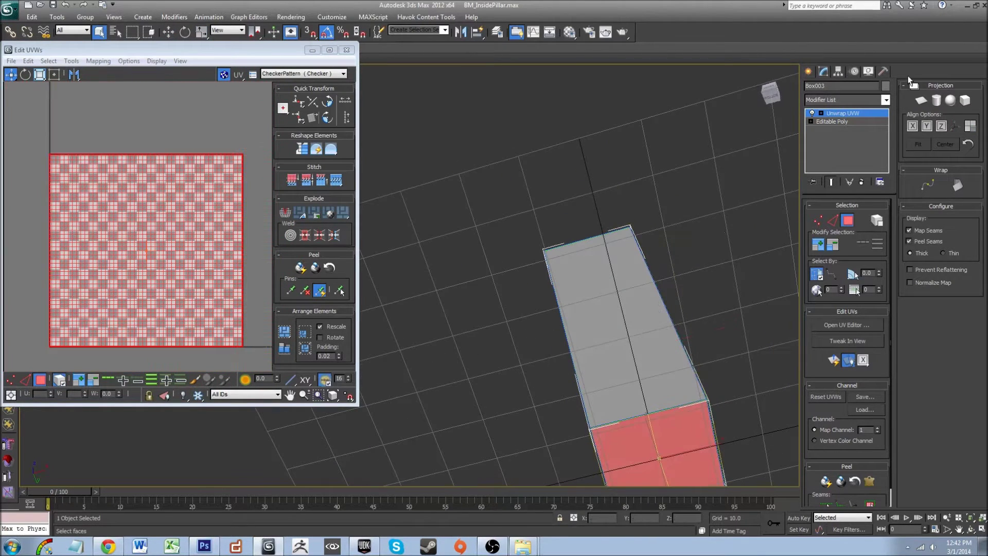
pyautogui.click(922, 100)
pyautogui.click(921, 101)
pyautogui.keyDown('alt'); pyautogui.moveTo(619, 154); pyautogui.dragTo(554, 242, button='middle'); pyautogui.keyUp('alt')
pyautogui.scroll(-5, 554, 242)
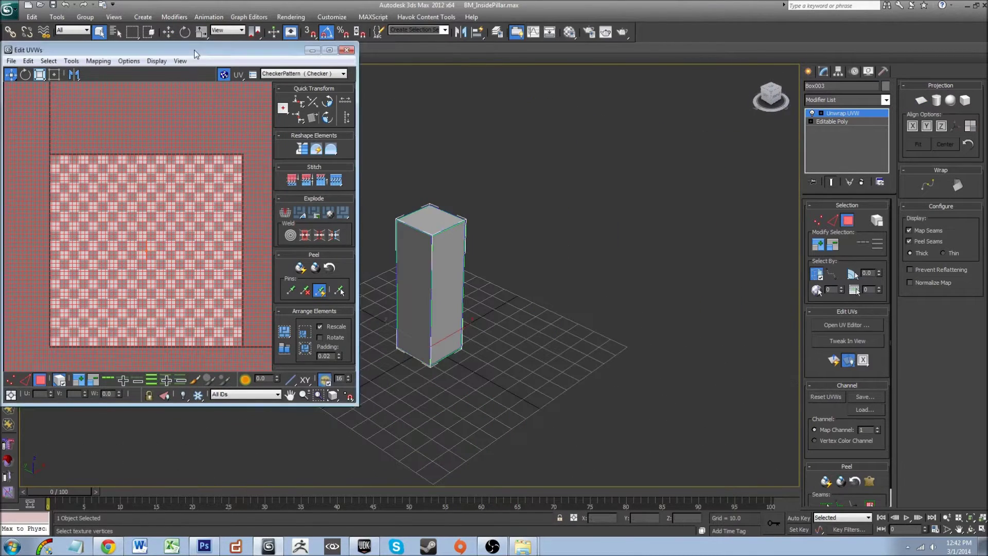
# Step: Select all the box's UV faces and pack them with Normalize Clusters turned off
pyautogui.moveTo(196, 50); pyautogui.dragTo(385, 58)
pyautogui.scroll(-5, 310, 154)
pyautogui.scroll(-6, 310, 155)
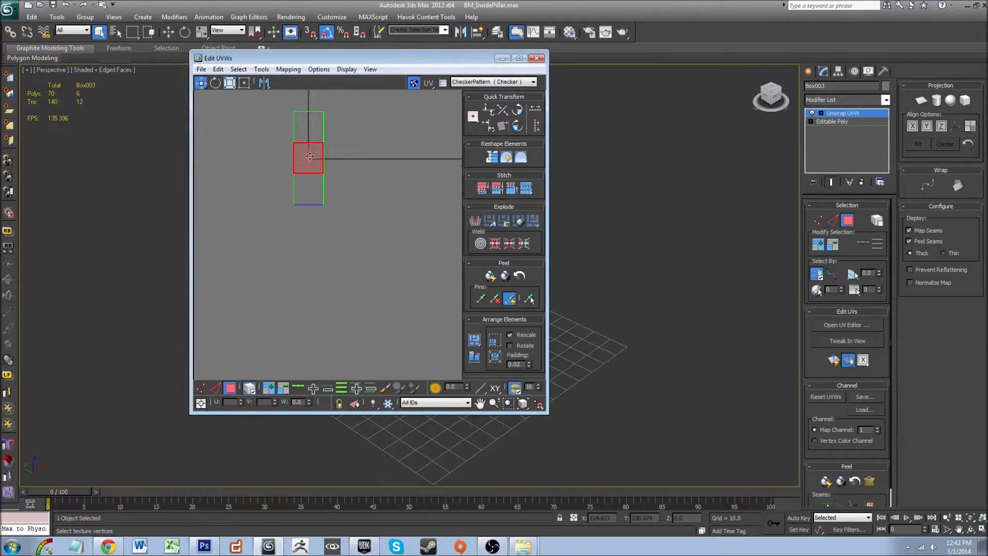
pyautogui.moveTo(230, 116); pyautogui.dragTo(422, 230)
pyautogui.moveTo(341, 193); pyautogui.dragTo(407, 275, button='middle')
pyautogui.click(240, 70)
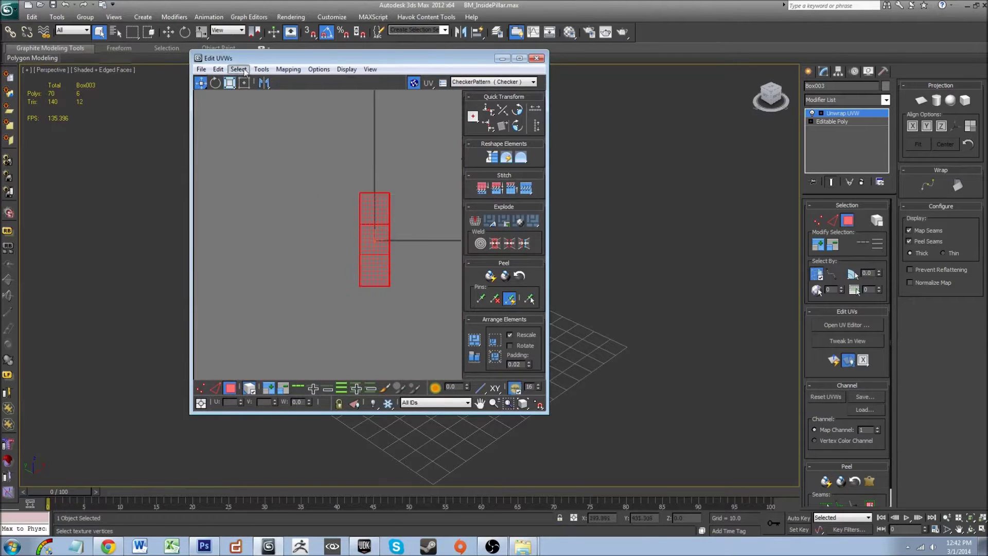
pyautogui.moveTo(261, 71)
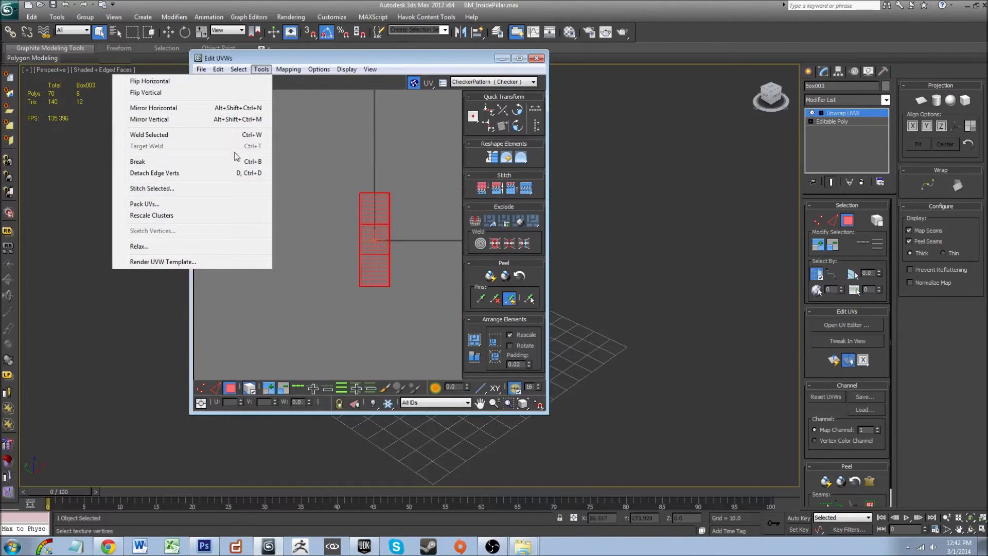
pyautogui.click(218, 204)
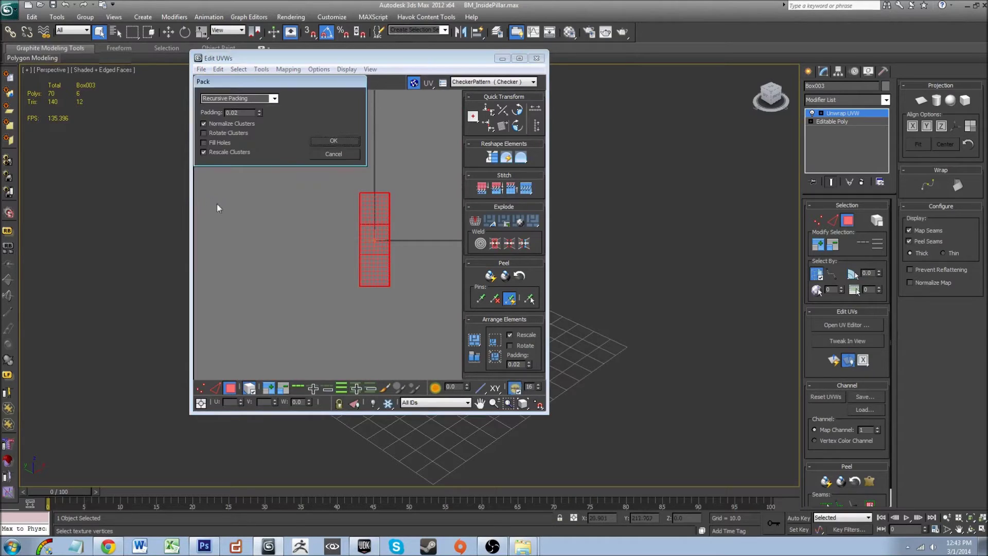
pyautogui.click(277, 101)
pyautogui.click(252, 141)
pyautogui.click(211, 124)
pyautogui.click(316, 142)
# Step: Uniformly scale all the packed UV clusters down to a small fraction of their size
pyautogui.moveTo(379, 260); pyautogui.dragTo(284, 250, button='middle')
pyautogui.scroll(-2, 271, 234)
pyautogui.scroll(1, 273, 231)
pyautogui.scroll(1, 283, 250)
pyautogui.press('r')
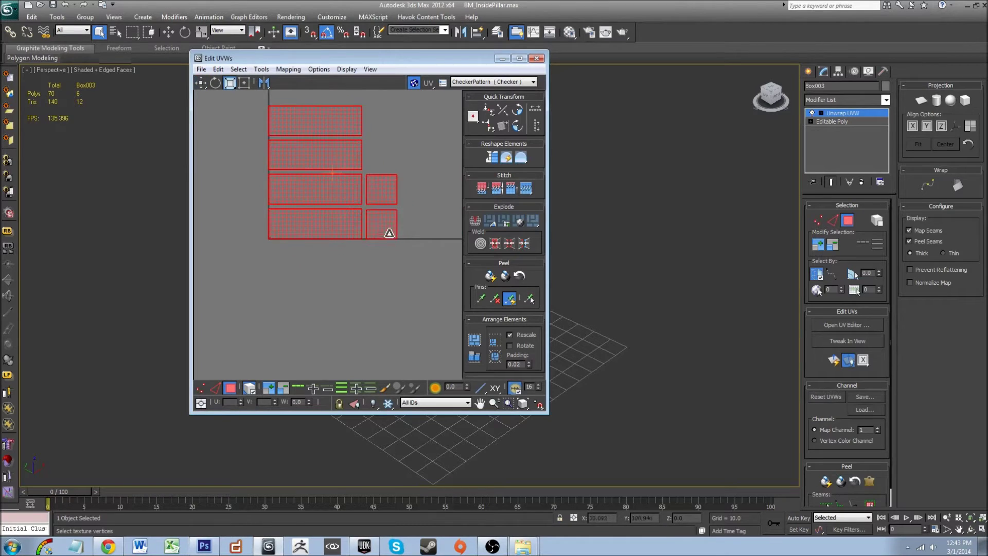
pyautogui.moveTo(389, 235); pyautogui.dragTo(332, 175)
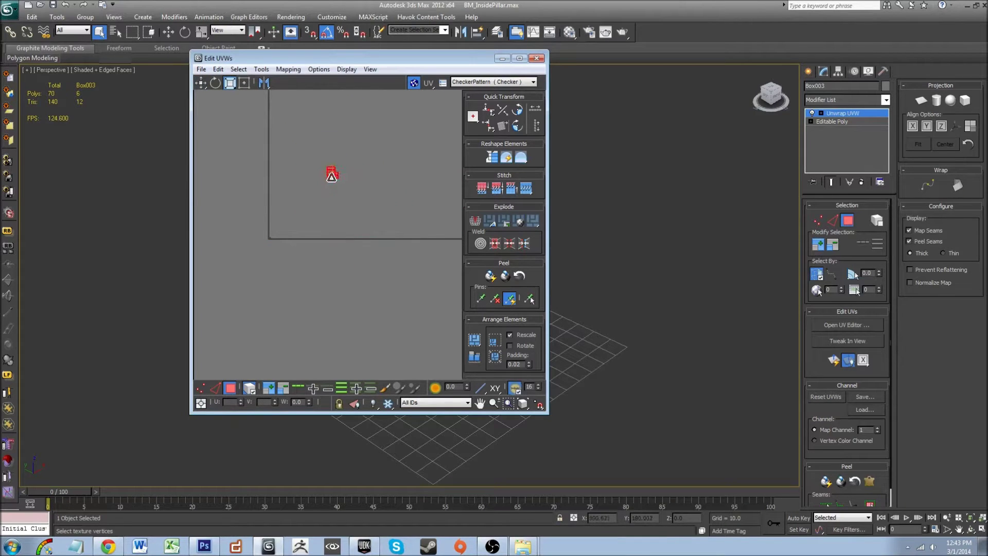
# Step: Move the shrunken UV clusters down toward the origin corner of the UV space
pyautogui.press('w')
pyautogui.scroll(5, 331, 174)
pyautogui.moveTo(309, 186); pyautogui.dragTo(422, 131, button='middle')
pyautogui.moveTo(442, 116); pyautogui.dragTo(215, 322)
pyautogui.moveTo(215, 325); pyautogui.dragTo(316, 232, button='middle')
pyautogui.scroll(5, 284, 243)
pyautogui.moveTo(370, 269); pyautogui.dragTo(302, 190, button='middle')
pyautogui.moveTo(311, 177); pyautogui.dragTo(324, 302)
# Step: Scale the clusters down further and shift them onto the checkered 0-1 UV tile
pyautogui.press('r')
pyautogui.moveTo(397, 298); pyautogui.dragTo(352, 249)
pyautogui.scroll(4, 281, 275)
pyautogui.moveTo(350, 244); pyautogui.dragTo(313, 276, button='middle')
pyautogui.scroll(1, 313, 275)
pyautogui.press('w')
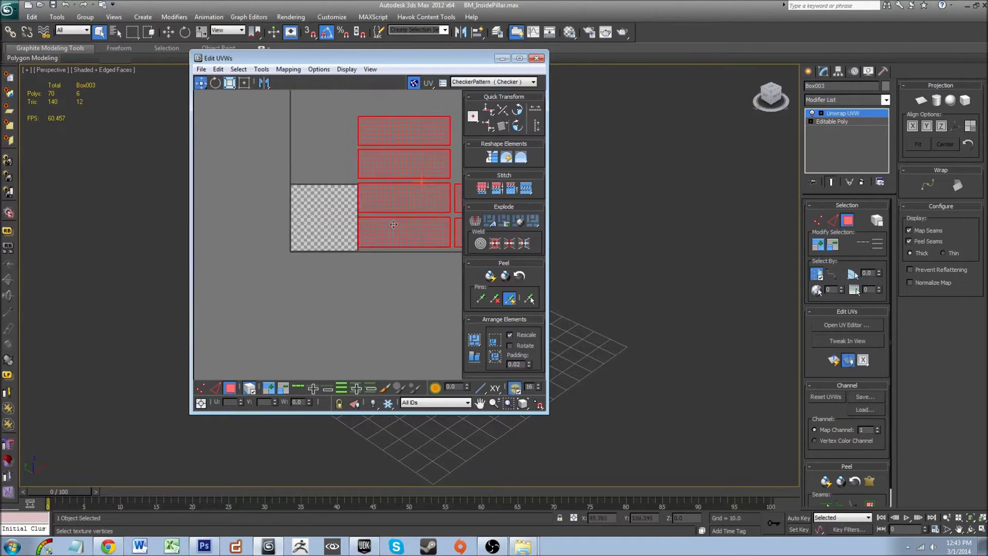
pyautogui.moveTo(393, 228); pyautogui.dragTo(314, 249)
pyautogui.press('r')
pyautogui.moveTo(378, 264); pyautogui.dragTo(360, 233)
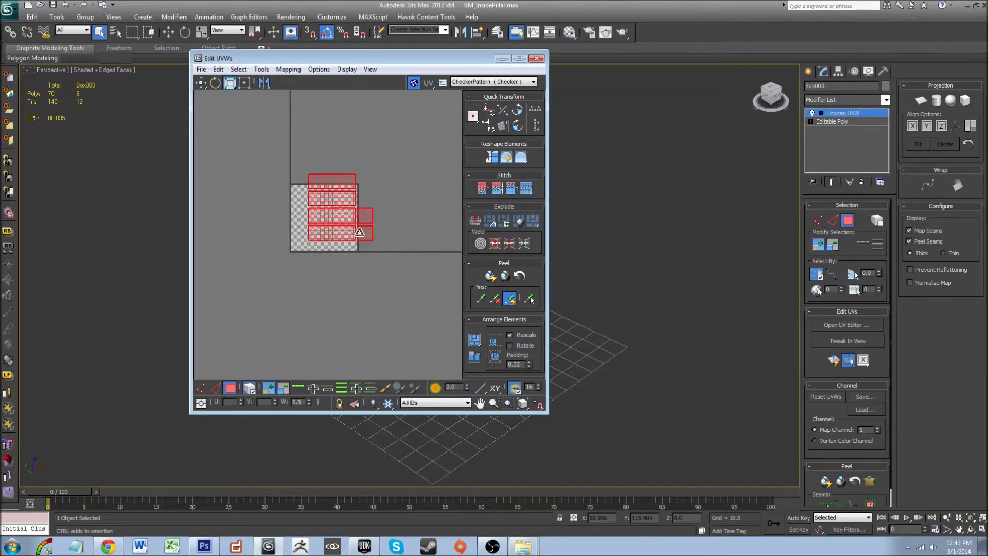
# Step: Position the clusters so they fit inside the borders of the checkered UV tile
pyautogui.scroll(3, 331, 237)
pyautogui.scroll(2, 310, 263)
pyautogui.moveTo(311, 263); pyautogui.dragTo(358, 253, button='middle')
pyautogui.press('w')
pyautogui.moveTo(369, 216); pyautogui.dragTo(319, 247)
pyautogui.moveTo(322, 255); pyautogui.dragTo(325, 279, button='middle')
pyautogui.press('r')
pyautogui.click(299, 315)
# Step: Reselect all the UV clusters, nudge them slightly and check their margins against the tile's edges
pyautogui.press('w')
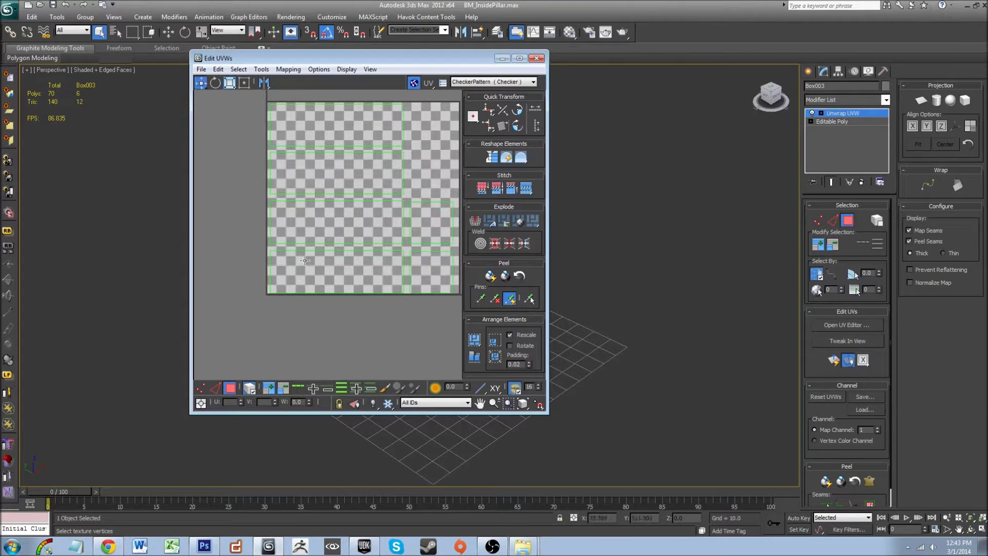
pyautogui.moveTo(236, 126); pyautogui.dragTo(432, 329)
pyautogui.moveTo(416, 266); pyautogui.dragTo(415, 264)
pyautogui.moveTo(415, 265); pyautogui.dragTo(407, 279, button='middle')
pyautogui.scroll(3, 292, 121)
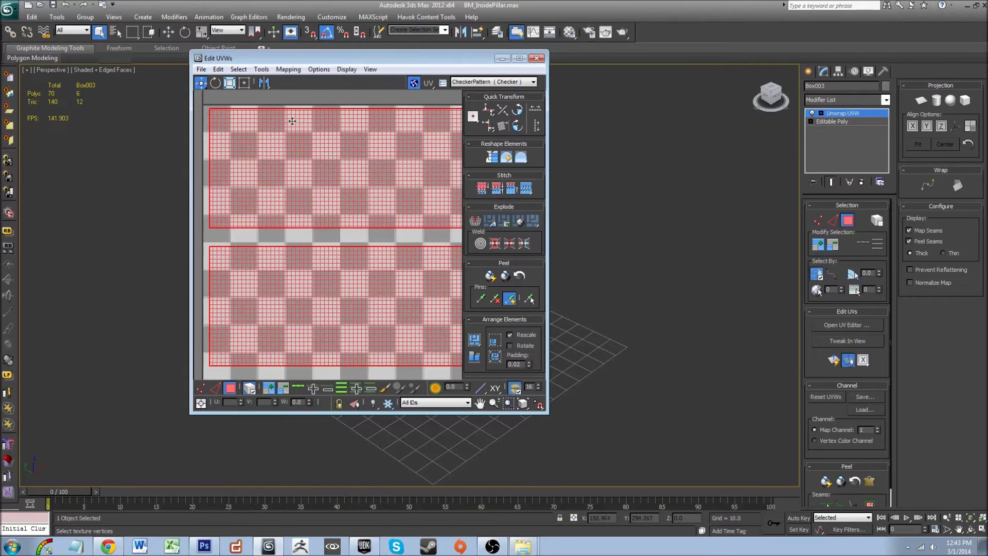
pyautogui.moveTo(320, 174); pyautogui.dragTo(277, 155, button='middle')
pyautogui.scroll(-3, 277, 155)
pyautogui.moveTo(352, 322); pyautogui.dragTo(367, 240, button='middle')
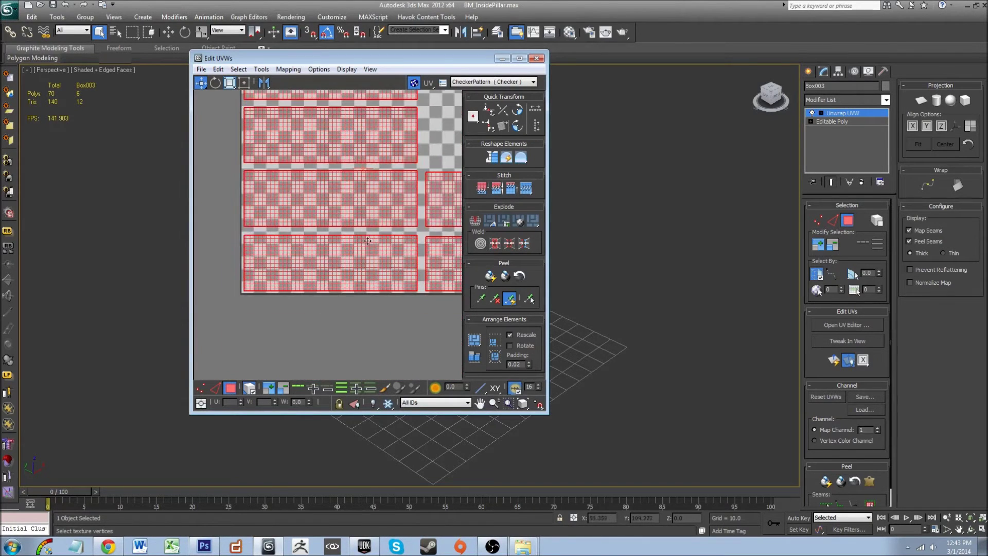
pyautogui.scroll(2, 376, 261)
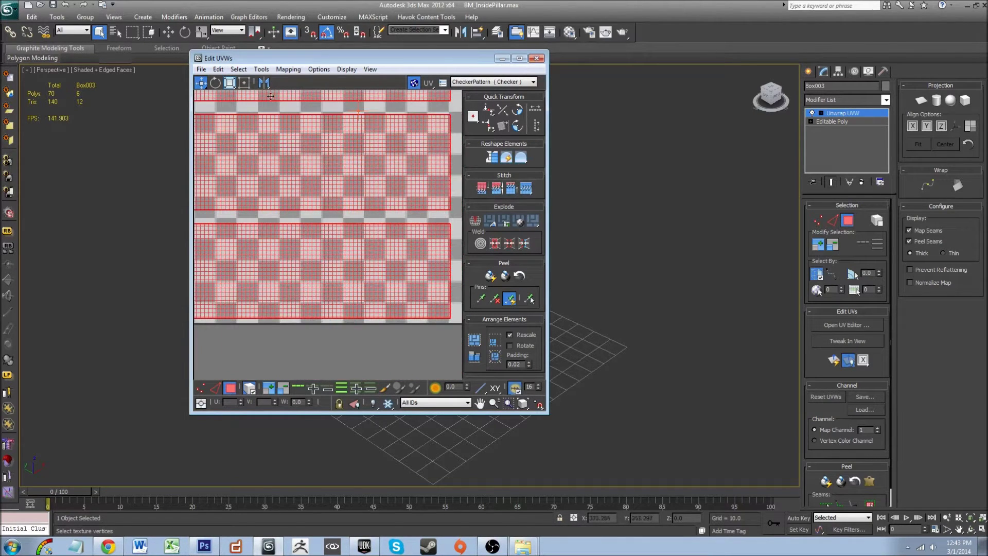
# Step: Save the UV layout over OutsidePillar_UVW.uvw in the 3dsMaxExports folder
pyautogui.click(201, 69)
pyautogui.click(188, 93)
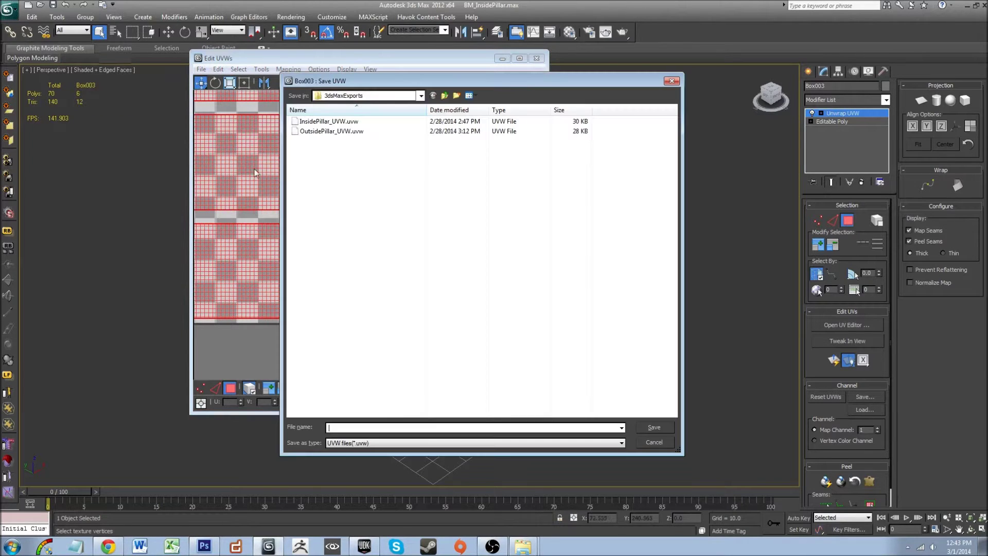
pyautogui.click(337, 132)
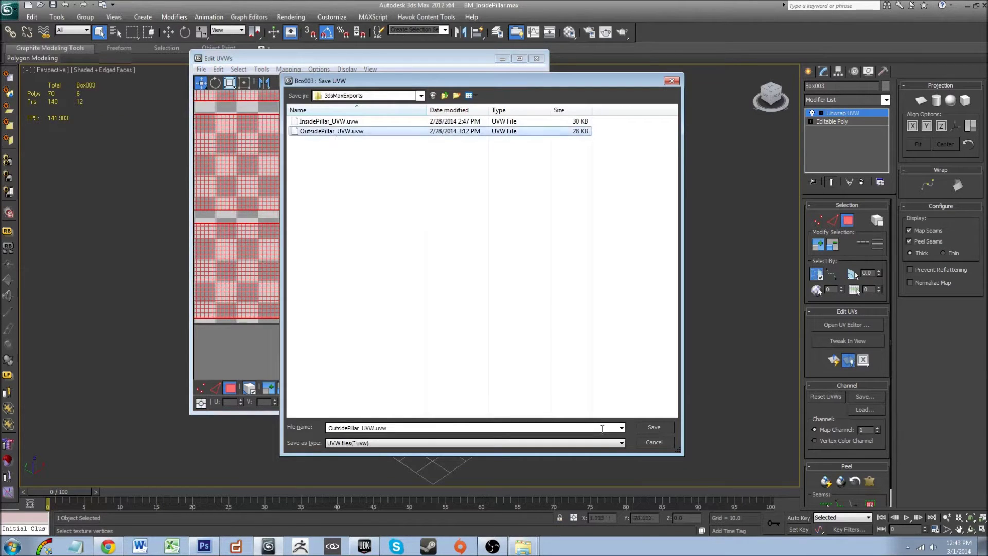
pyautogui.click(654, 427)
pyautogui.click(519, 312)
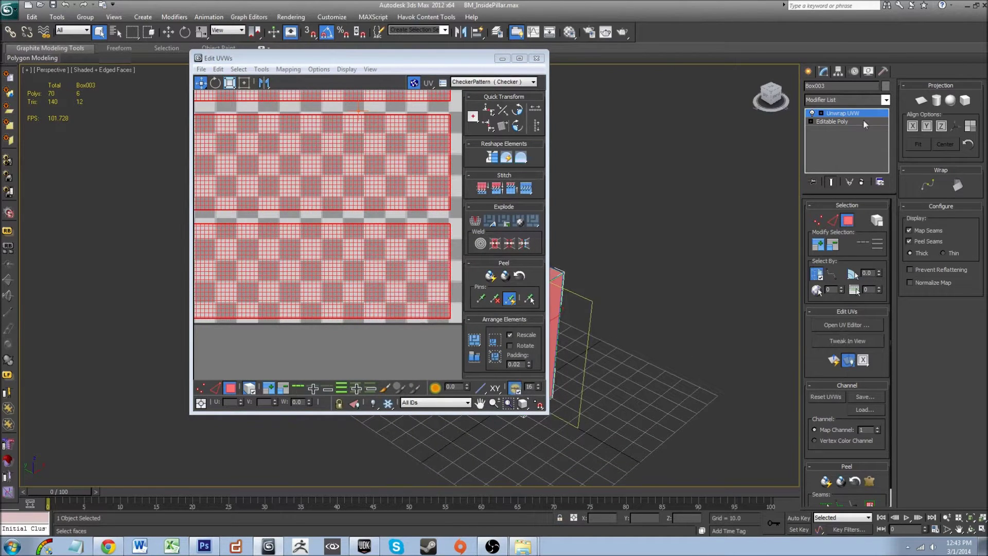
# Step: Add a second Unwrap UVW modifier on map channel 2, abandoning the current channel's UVs, and check its UV layout
pyautogui.click(840, 101)
pyautogui.press('u')
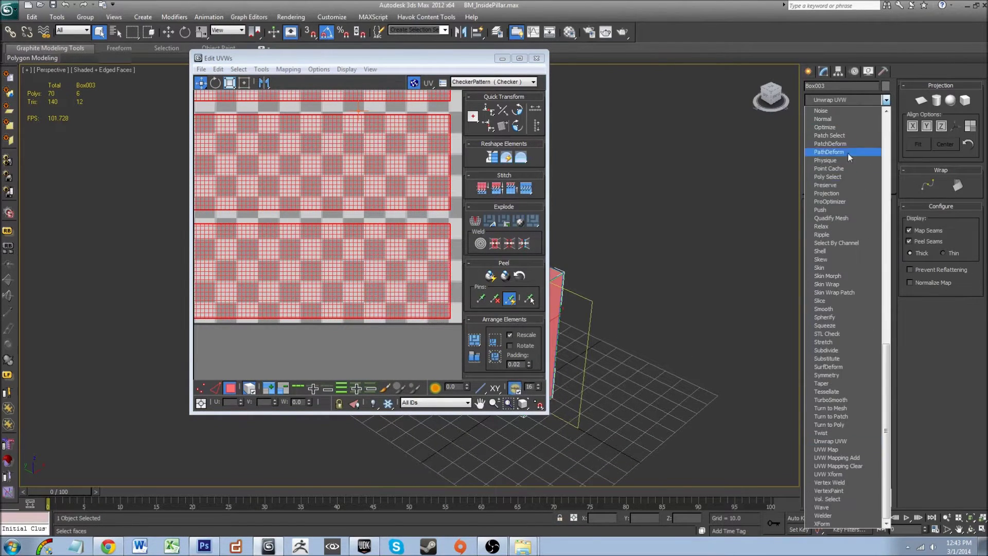
pyautogui.click(844, 441)
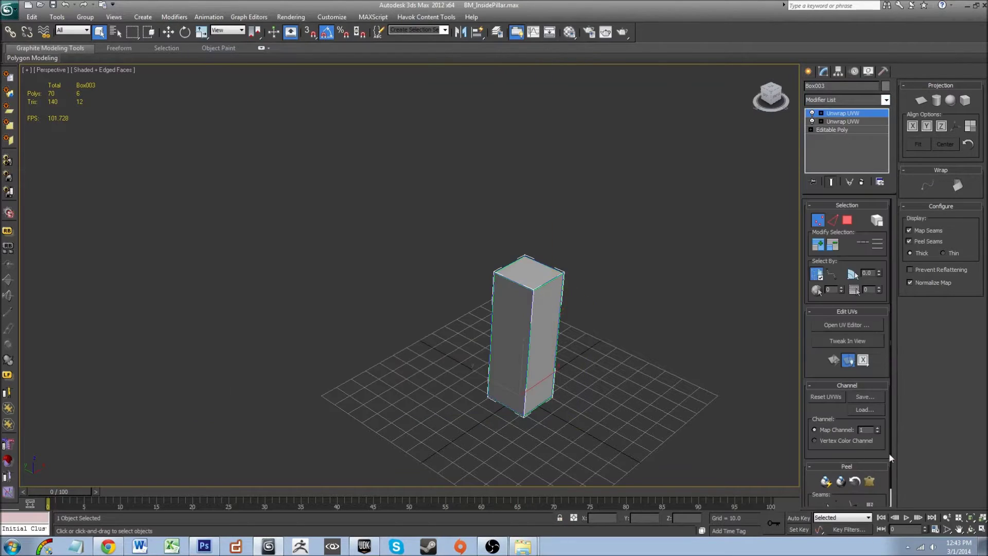
pyautogui.click(878, 427)
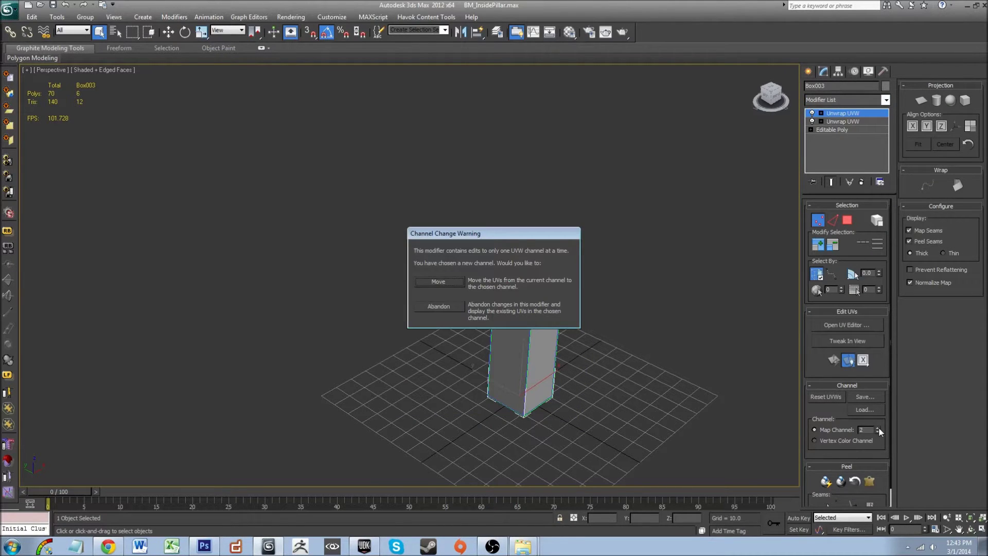
pyautogui.click(450, 307)
pyautogui.moveTo(633, 382); pyautogui.dragTo(575, 342, button='middle')
pyautogui.click(854, 326)
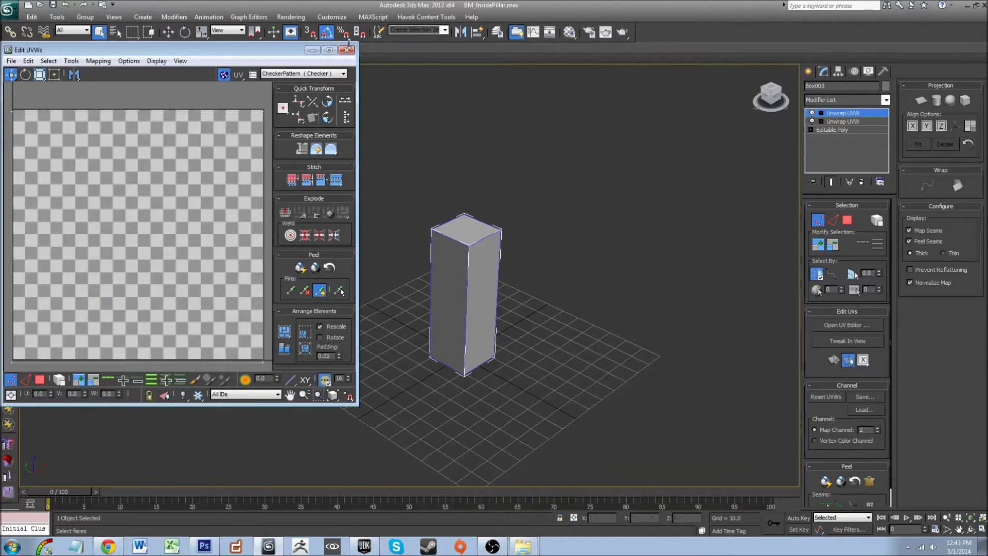
pyautogui.click(348, 50)
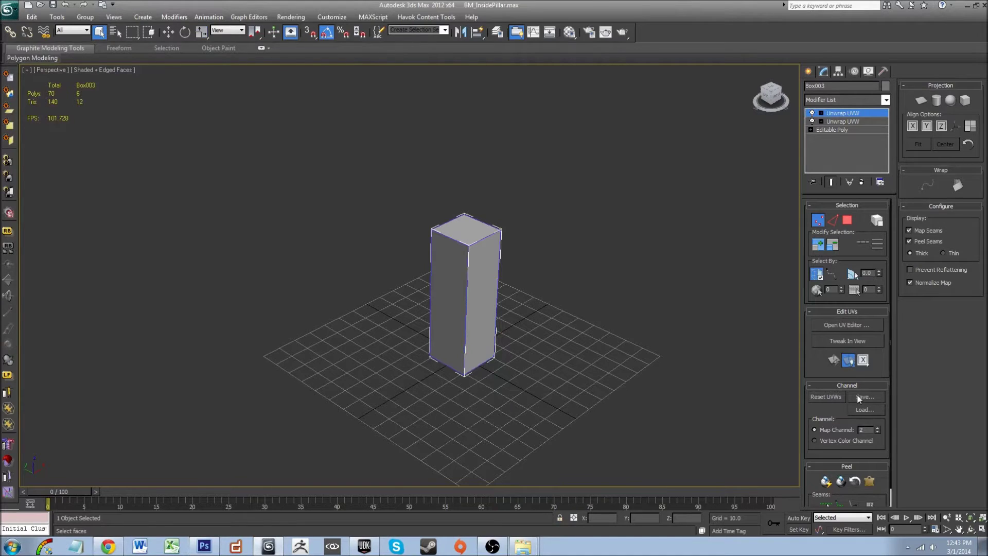
# Step: Load OutsidePillar_UVW.uvw into map channel 2 and check the layout in the UV editor
pyautogui.click(864, 410)
pyautogui.click(331, 131)
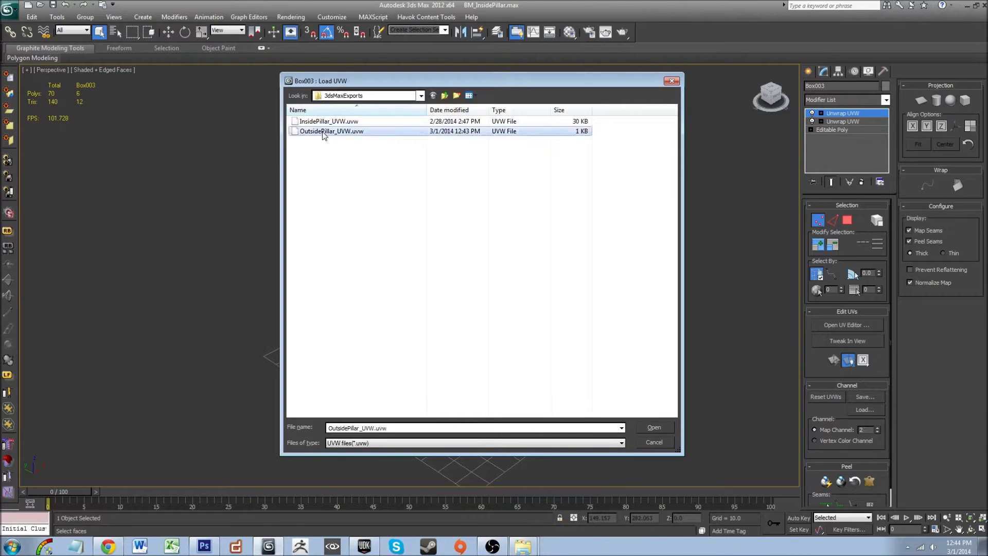
pyautogui.click(652, 427)
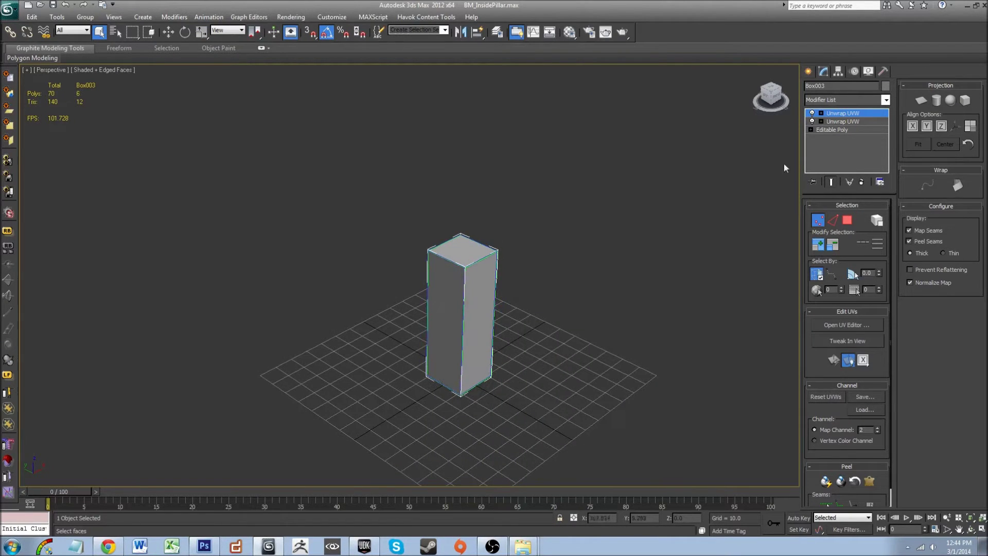
pyautogui.click(848, 325)
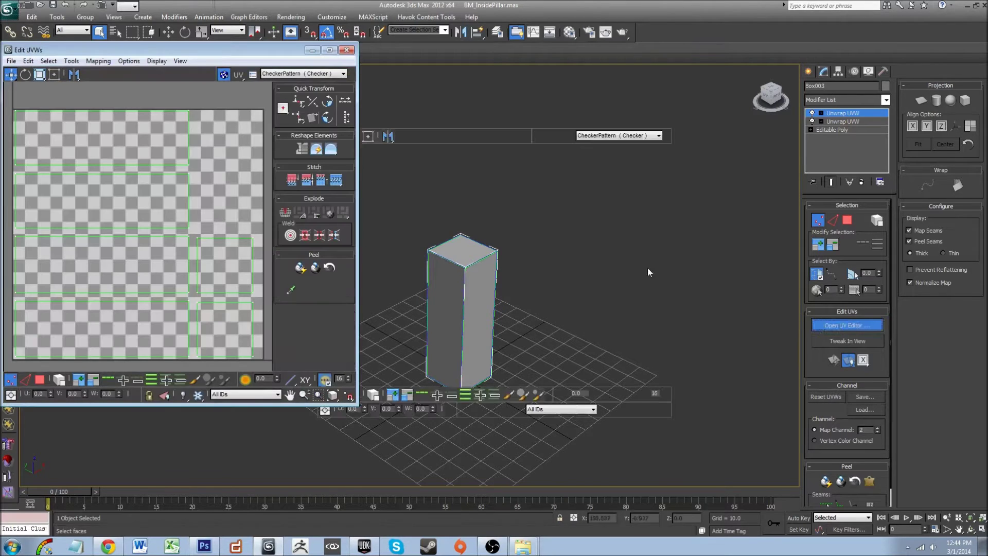
pyautogui.click(347, 50)
pyautogui.moveTo(281, 156); pyautogui.dragTo(297, 188, button='middle')
pyautogui.scroll(3, 370, 220)
pyautogui.moveTo(430, 288); pyautogui.dragTo(356, 183, button='middle')
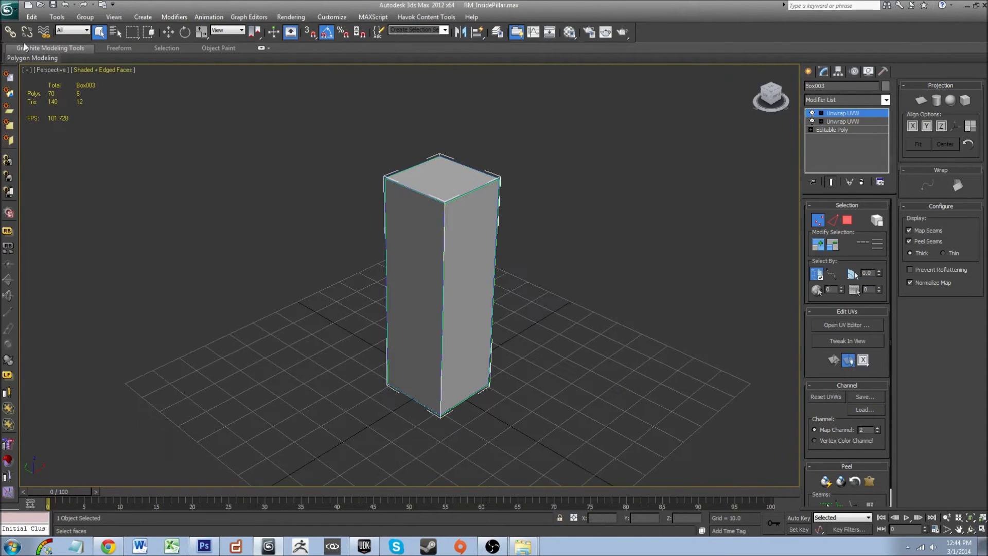
# Step: Export the unwrapped outer pillar, replacing OutsidePillar.FBX in the 3dsMaxExports folder and keeping the current FBX options
pyautogui.click(8, 14)
pyautogui.moveTo(68, 165)
pyautogui.click(106, 89)
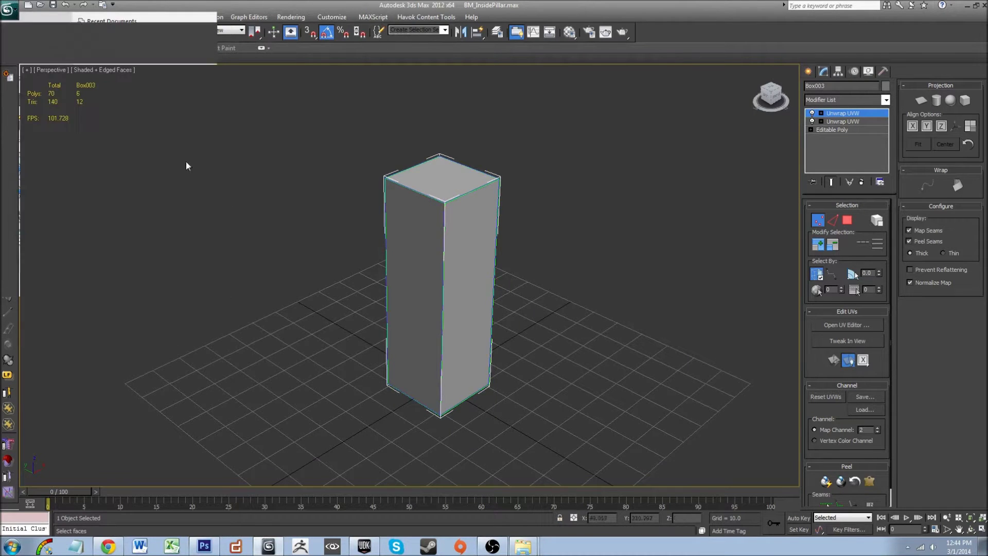
pyautogui.click(357, 130)
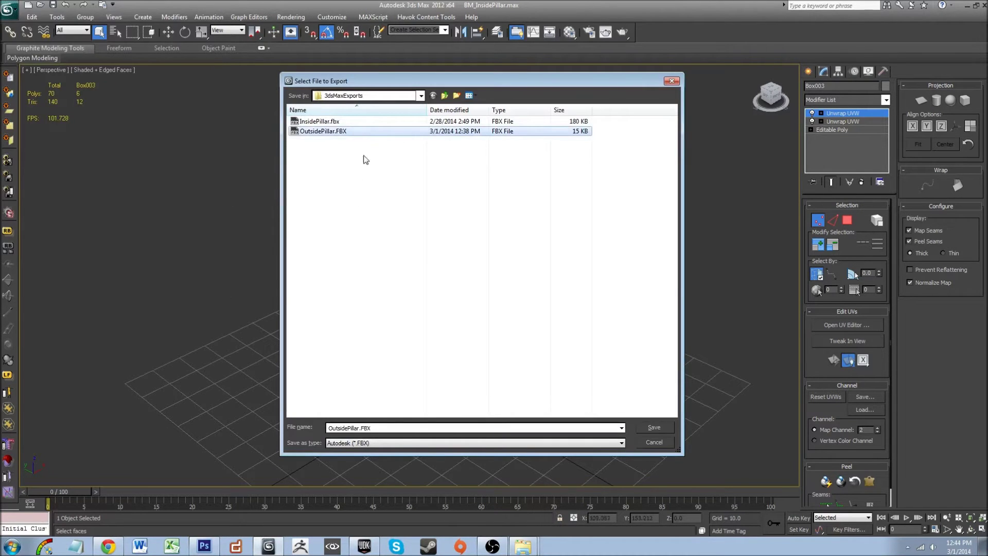
pyautogui.click(653, 428)
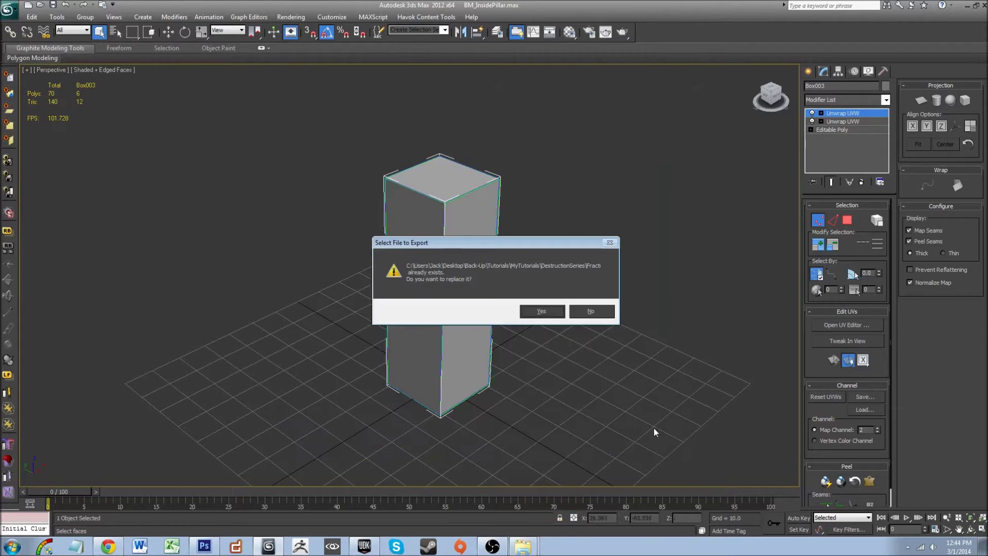
pyautogui.click(540, 314)
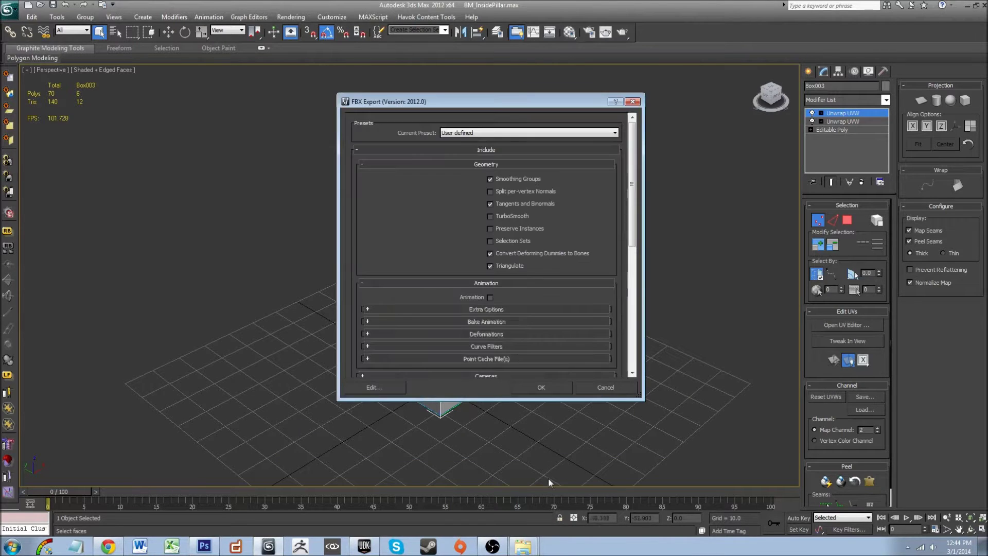
pyautogui.click(520, 387)
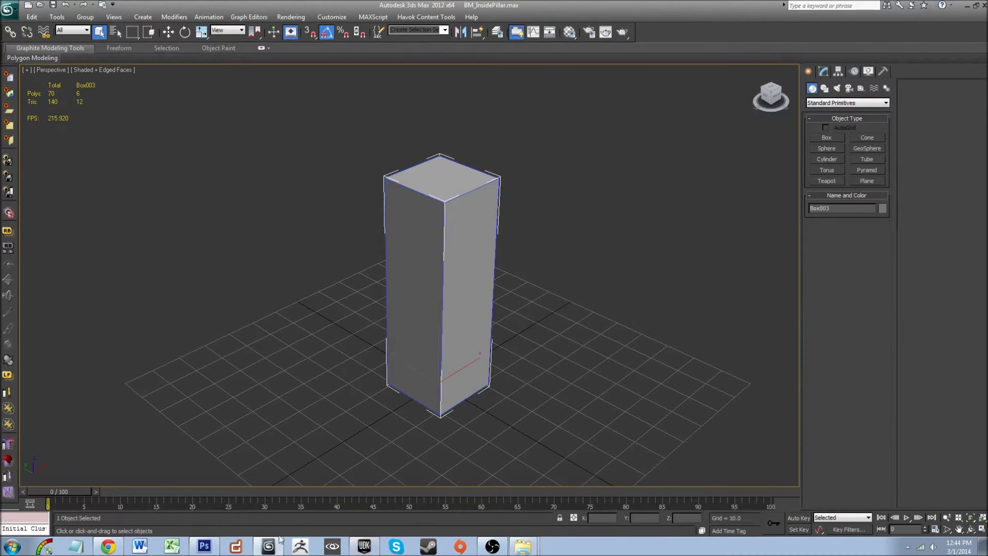
# Step: Switch to UDK and import OutsidePillar.FBX from 3dsMaxExports as a static mesh into ExampleScene's models group
pyautogui.click(364, 546)
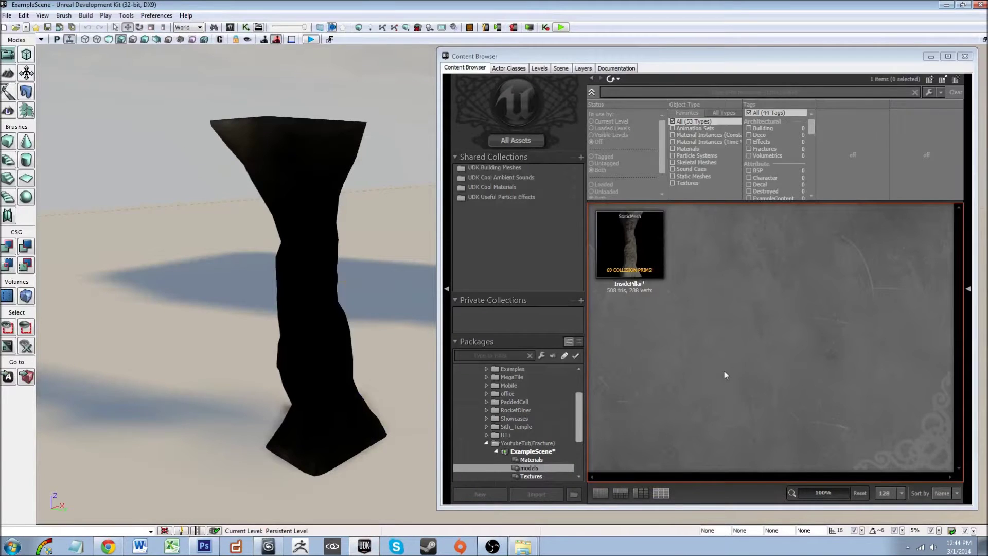
pyautogui.click(724, 371)
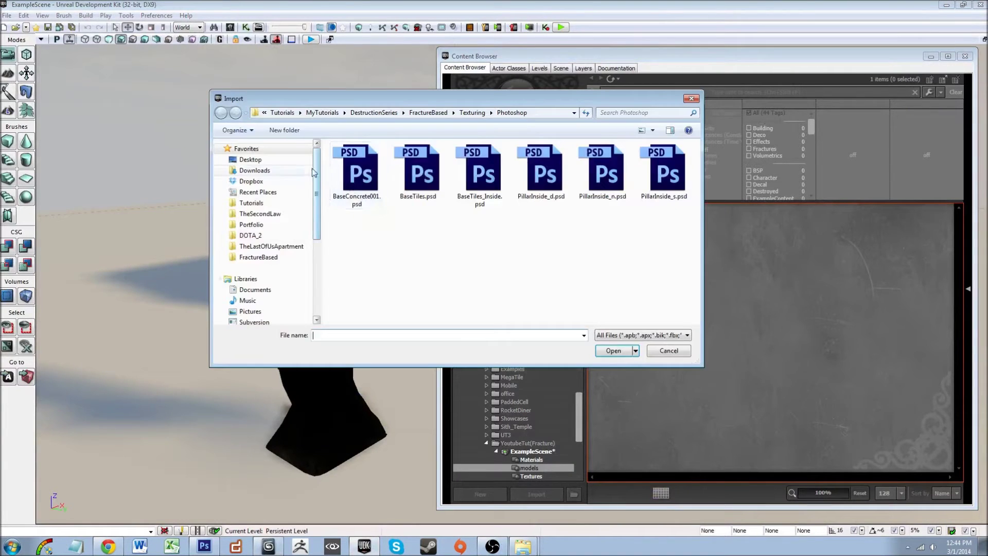
pyautogui.click(426, 113)
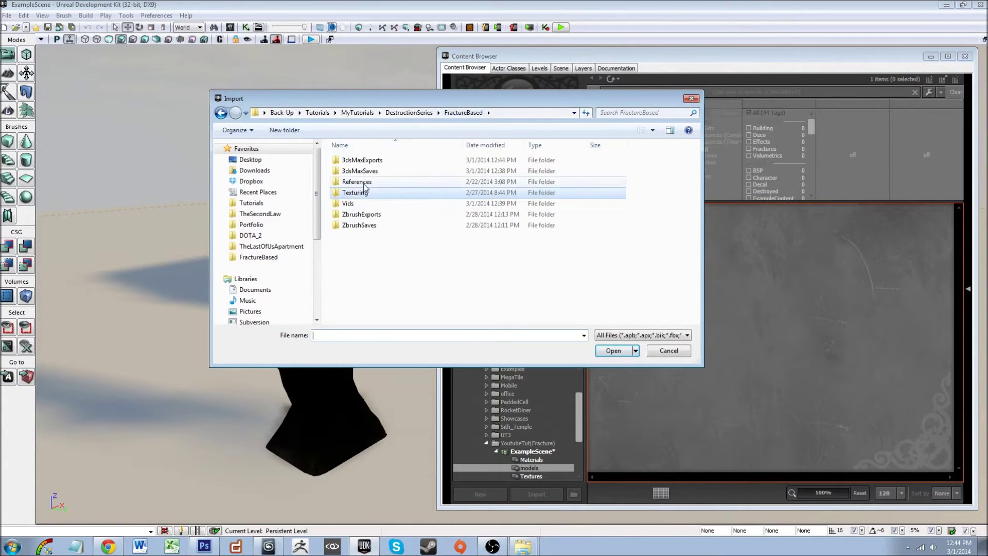
pyautogui.click(377, 160)
pyautogui.doubleClick(377, 159)
pyautogui.doubleClick(369, 172)
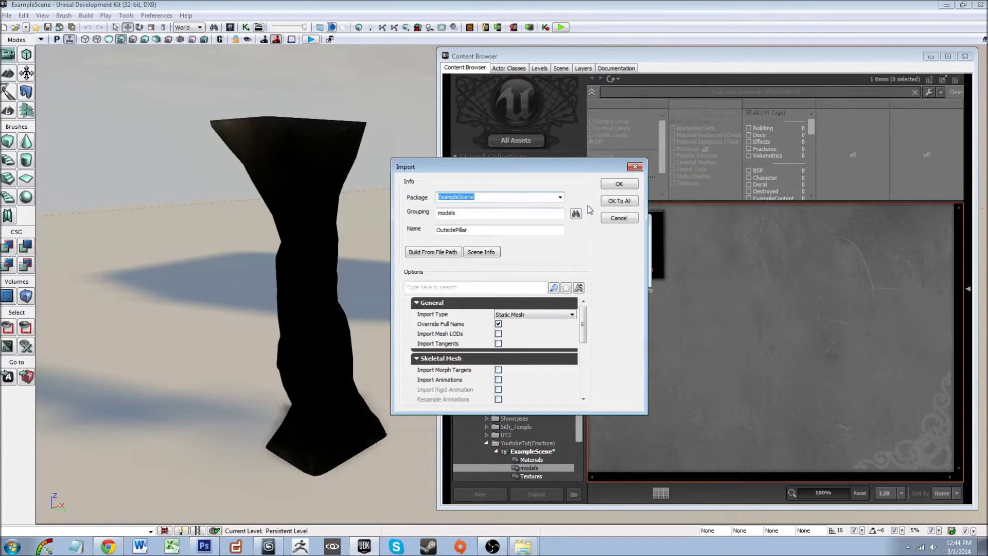
pyautogui.click(619, 201)
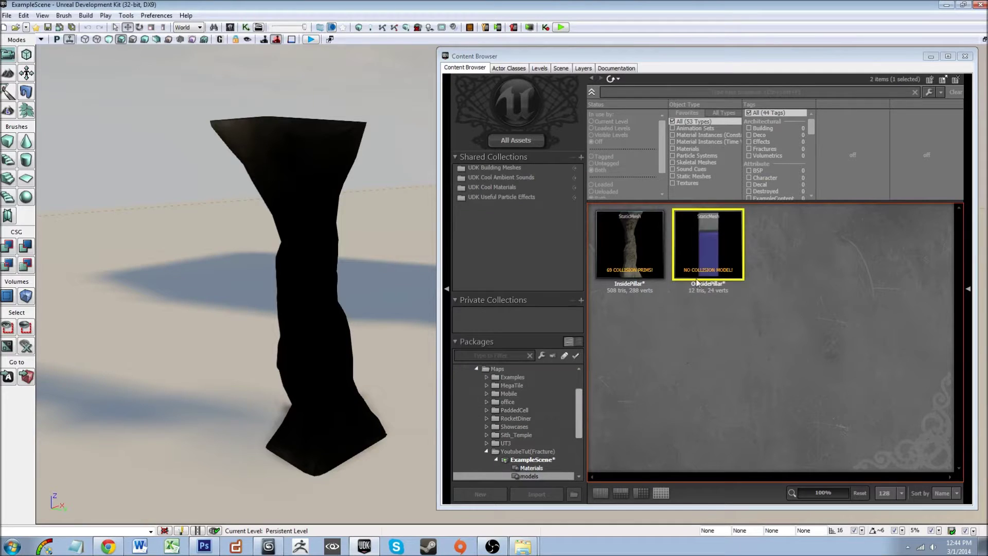
# Step: Create a new material named OutsidePillar_mat in the Materials group of the ExampleScene package
pyautogui.scroll(-2, 558, 437)
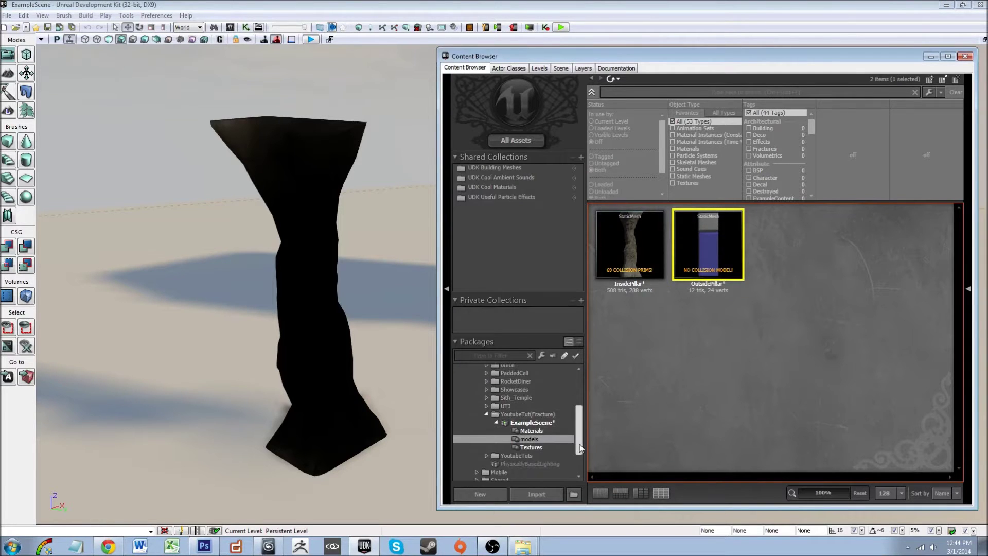
pyautogui.click(558, 431)
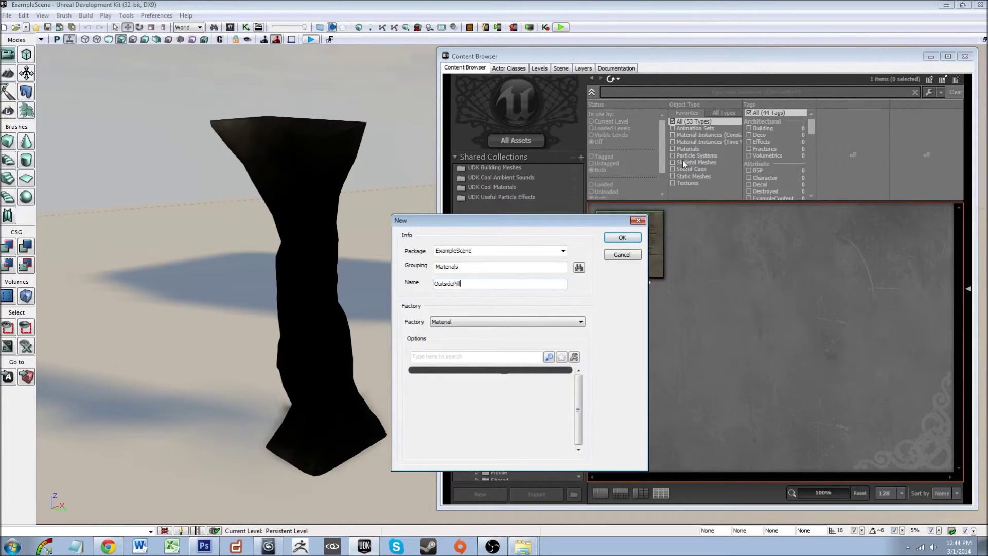
pyautogui.write('mat')
pyautogui.press('Return')
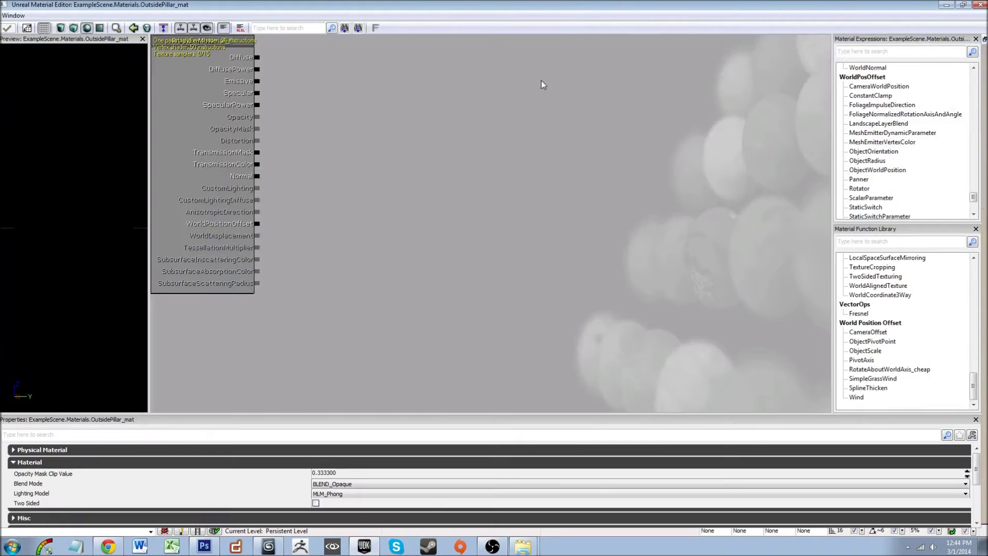
# Step: Select the BaseTiles texture in ExampleScene's Textures group as the source for the new material
pyautogui.moveTo(529, 5); pyautogui.dragTo(421, 46)
pyautogui.click(767, 319)
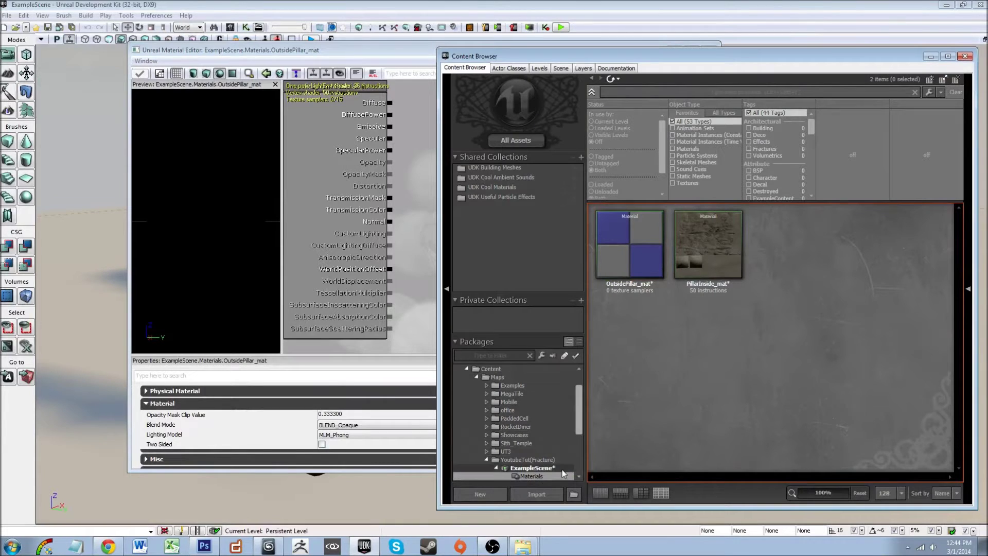
pyautogui.click(579, 477)
pyautogui.click(578, 478)
pyautogui.click(578, 478)
pyautogui.click(546, 461)
pyautogui.click(546, 467)
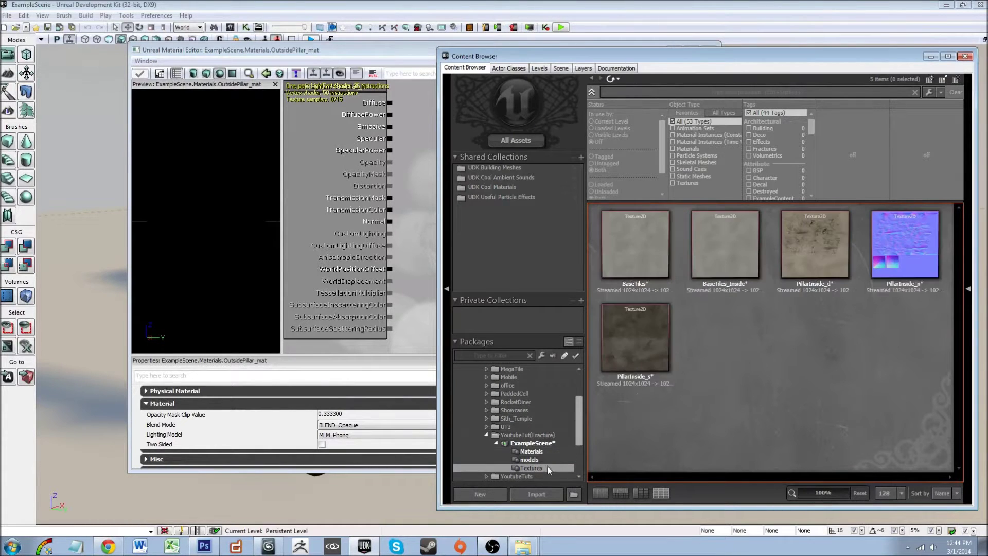
pyautogui.click(634, 269)
# Step: Add a BaseTiles Texture Sample to OutsidePillar_mat, connecting its full color output to Diffuse and its blue channel to Specular
pyautogui.click(394, 51)
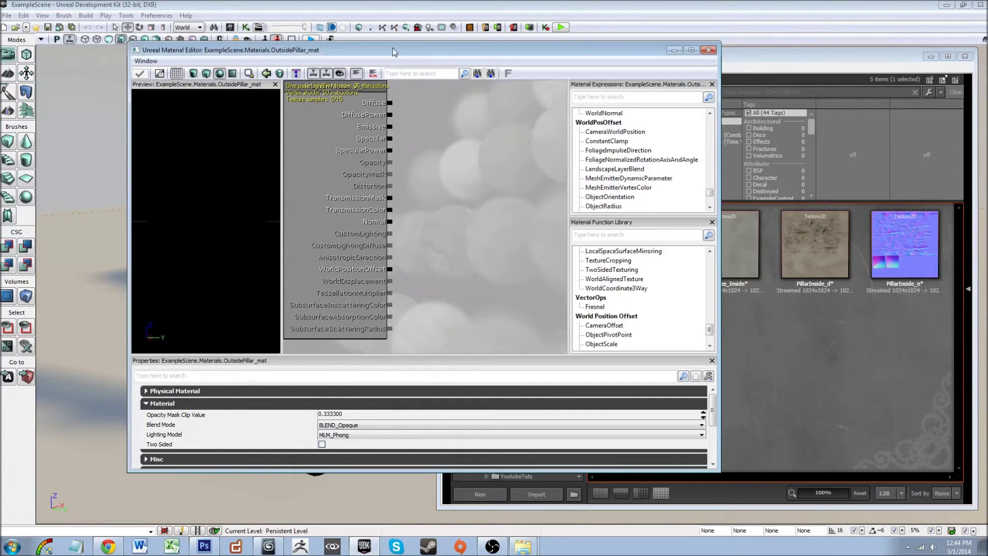
pyautogui.doubleClick(394, 52)
pyautogui.moveTo(446, 79); pyautogui.dragTo(563, 172)
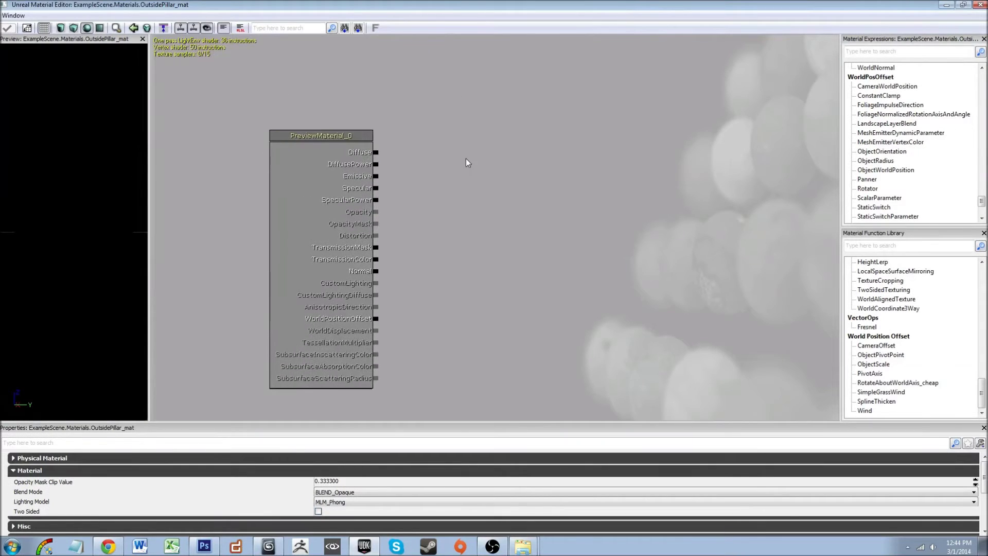
pyautogui.press('t')
pyautogui.click(433, 108)
pyautogui.keyDown('ctrl'); pyautogui.moveTo(445, 133); pyautogui.dragTo(376, 152); pyautogui.keyUp('ctrl')
pyautogui.click(521, 138)
pyautogui.moveTo(462, 197); pyautogui.dragTo(502, 178)
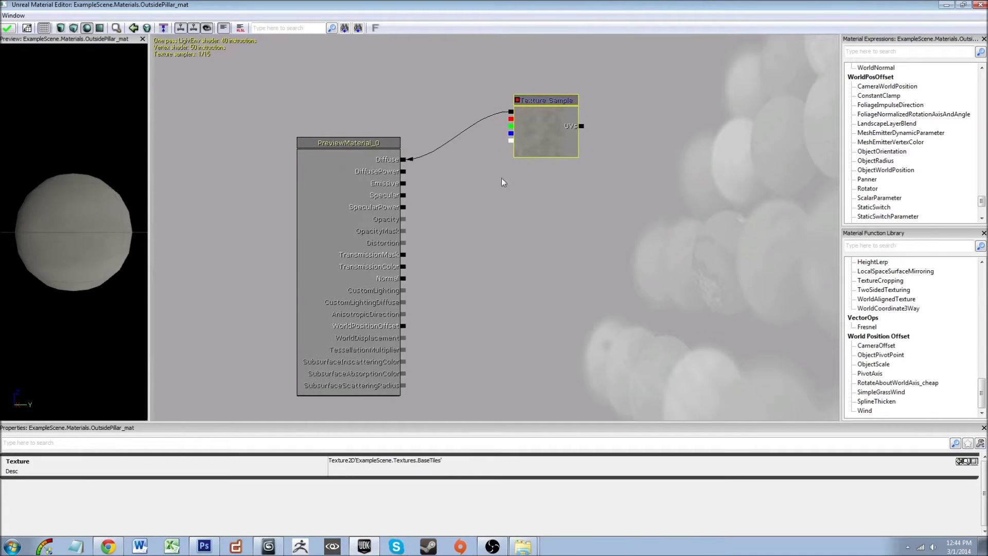
pyautogui.moveTo(508, 137); pyautogui.dragTo(404, 195)
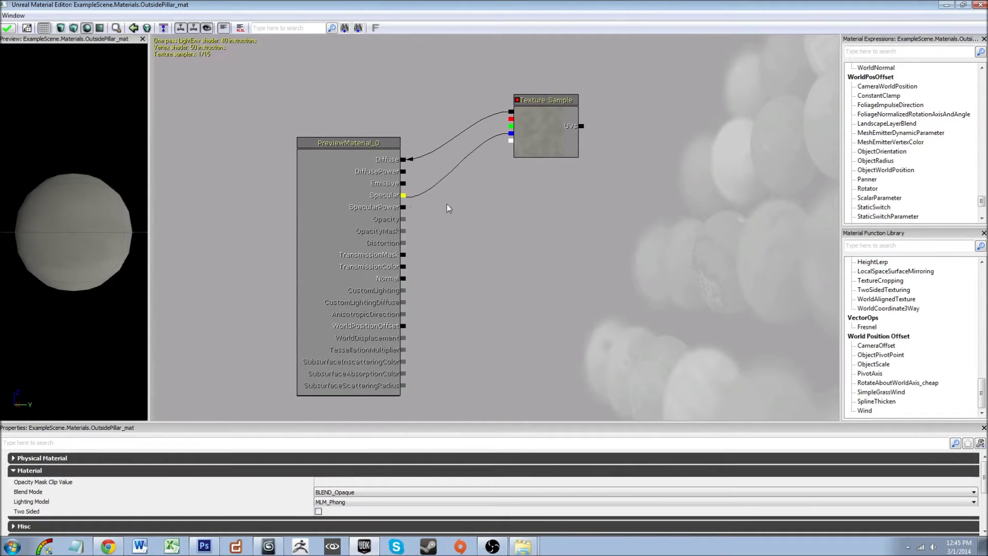
pyautogui.moveTo(502, 226); pyautogui.dragTo(491, 222)
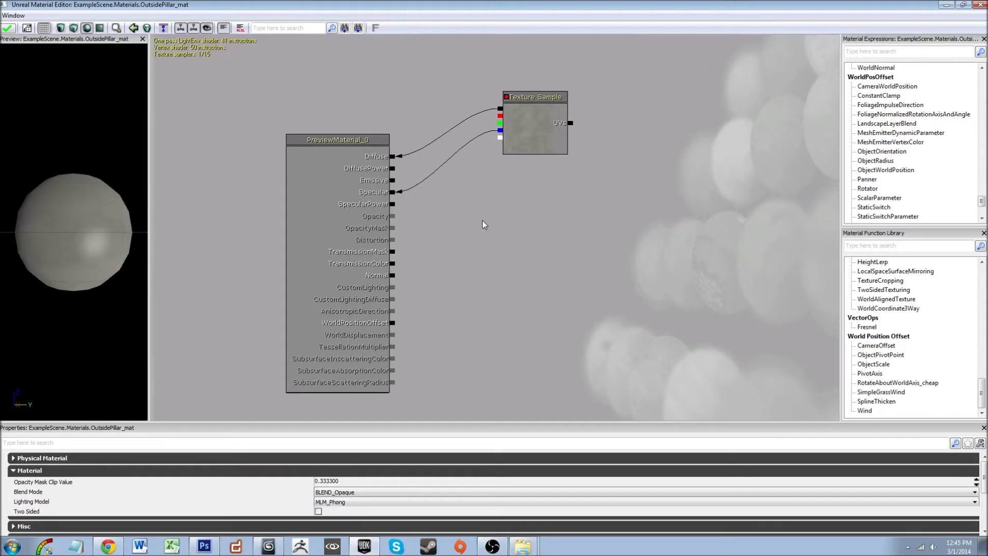
# Step: Feed SpecularPower with a constant of 30 and preview the material on a flat plane
pyautogui.press('1')
pyautogui.click(504, 191)
pyautogui.moveTo(533, 210); pyautogui.dragTo(395, 204)
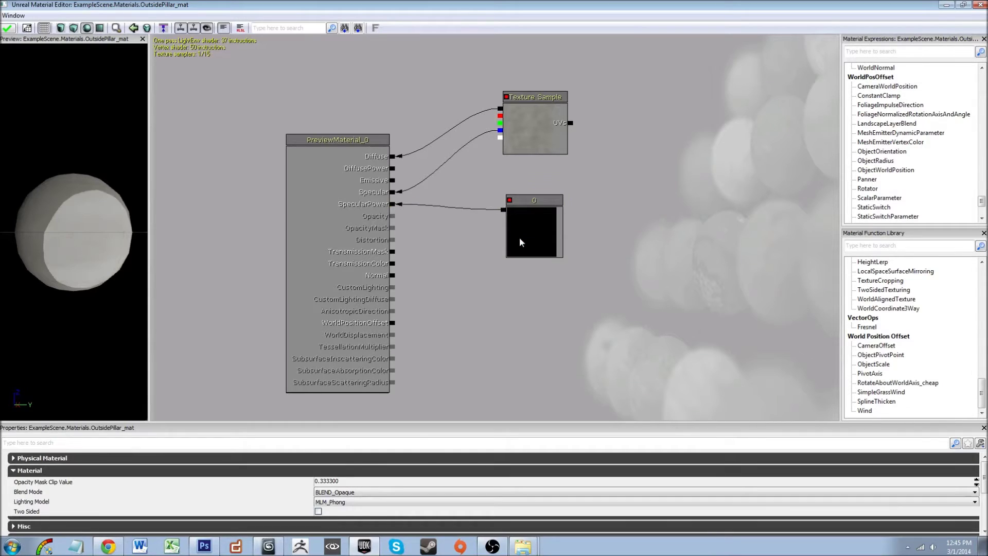
pyautogui.moveTo(520, 239); pyautogui.dragTo(516, 244)
pyautogui.click(343, 461)
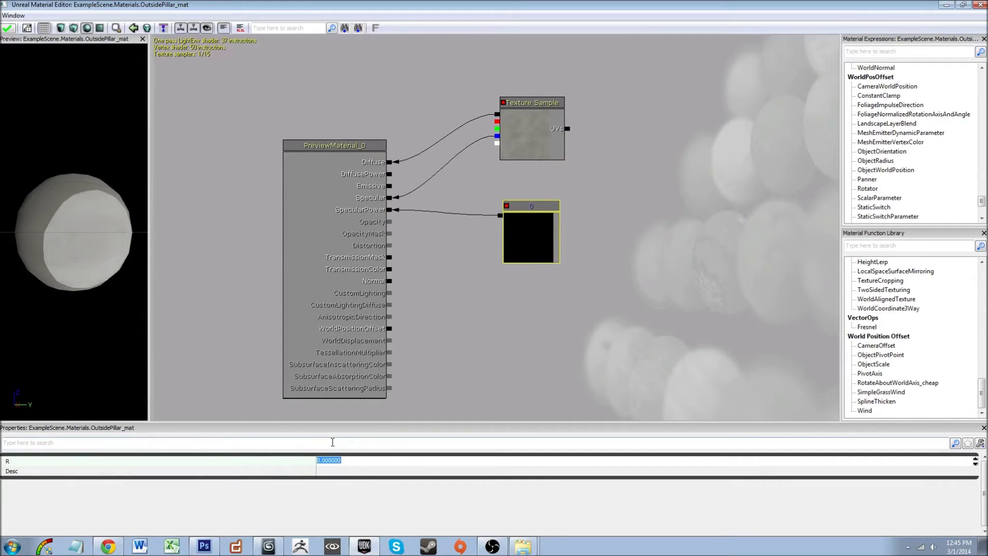
pyautogui.write('30')
pyautogui.press('Return')
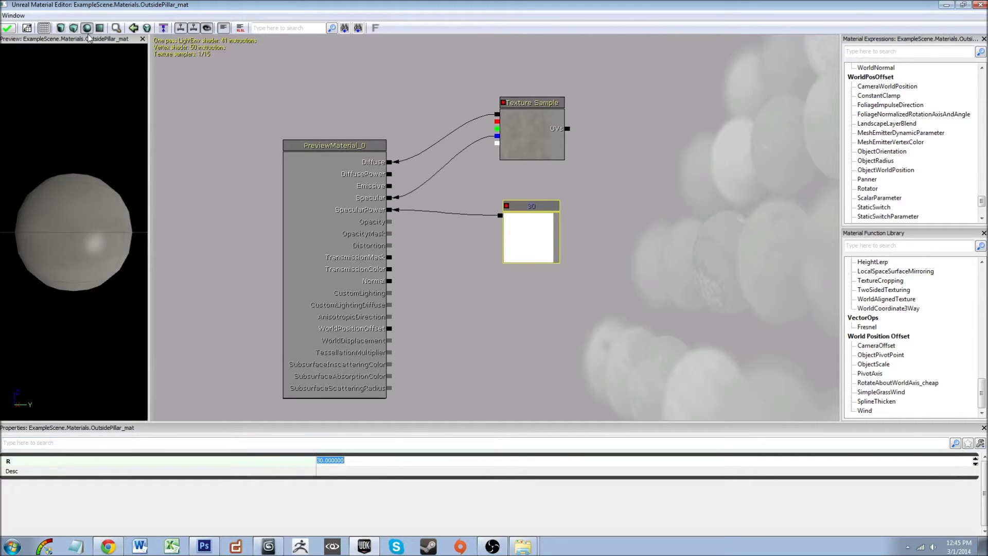
pyautogui.click(99, 31)
pyautogui.moveTo(112, 197); pyautogui.dragTo(175, 212)
# Step: Add a TextureCoordinate expression and connect it to the Texture Sample's UVs input
pyautogui.moveTo(600, 202); pyautogui.dragTo(596, 231)
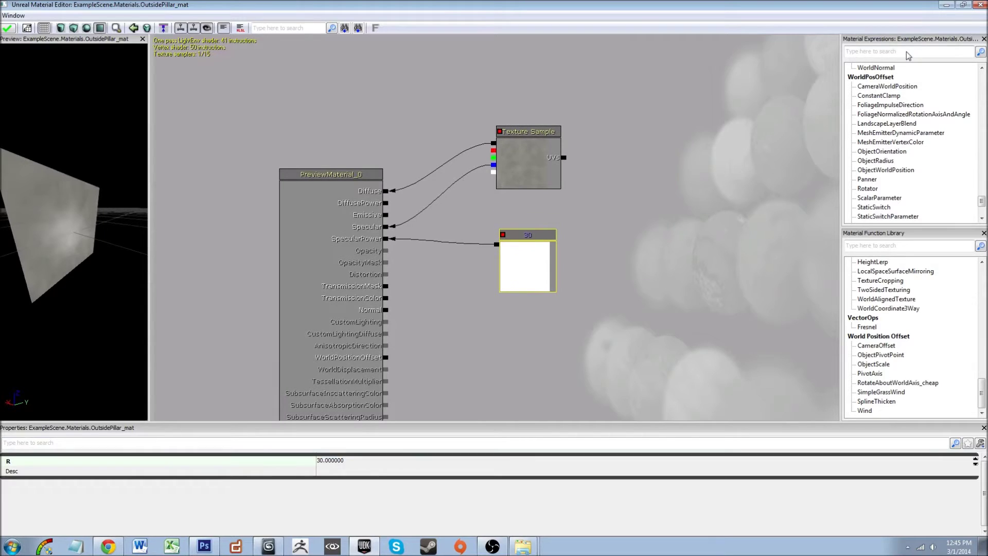
pyautogui.click(909, 53)
pyautogui.write('texturecoo')
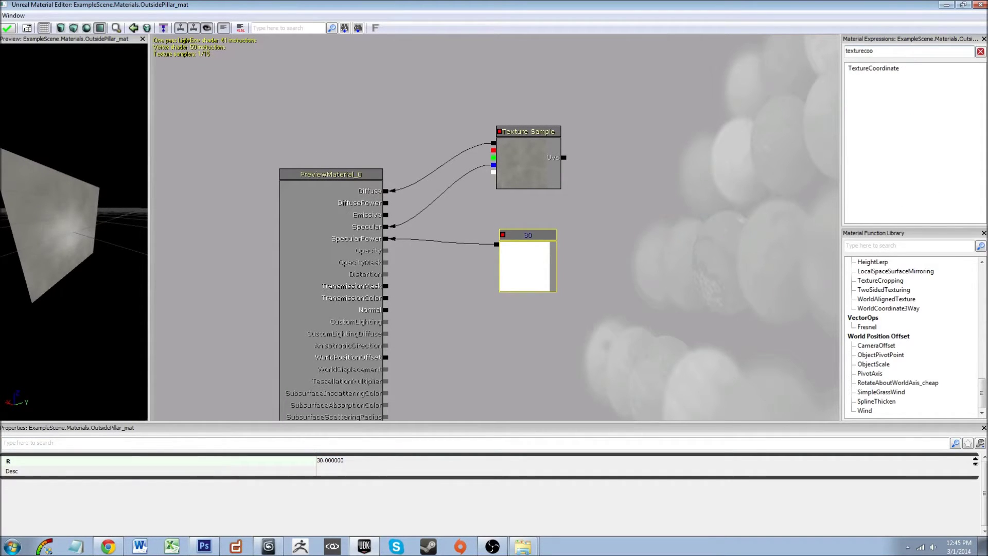
pyautogui.moveTo(876, 78); pyautogui.dragTo(777, 105)
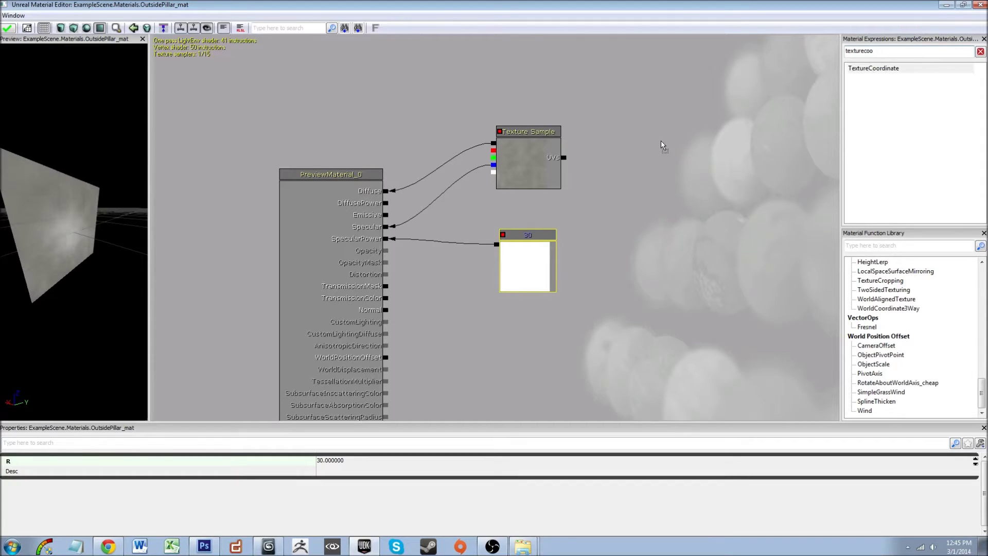
pyautogui.moveTo(661, 141); pyautogui.dragTo(654, 135)
pyautogui.keyDown('ctrl'); pyautogui.moveTo(668, 165); pyautogui.dragTo(559, 163); pyautogui.keyUp('ctrl')
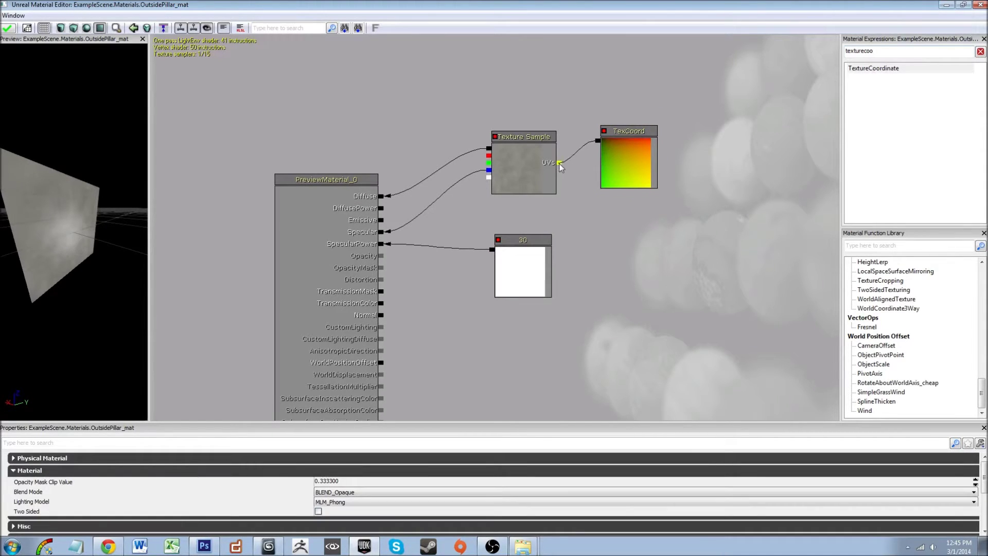
# Step: Set the texture coordinate's UTiling and VTiling to 3, then apply the changes to OutsidePillar_mat and close its editor
pyautogui.click(626, 167)
pyautogui.click(219, 469)
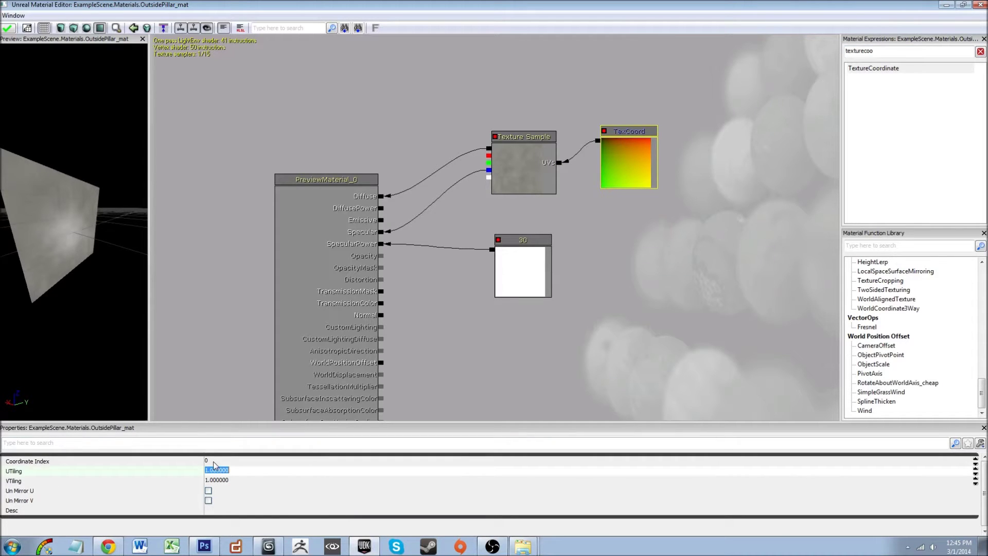
pyautogui.write('3')
pyautogui.click(215, 479)
pyautogui.write('3')
pyautogui.press('Return')
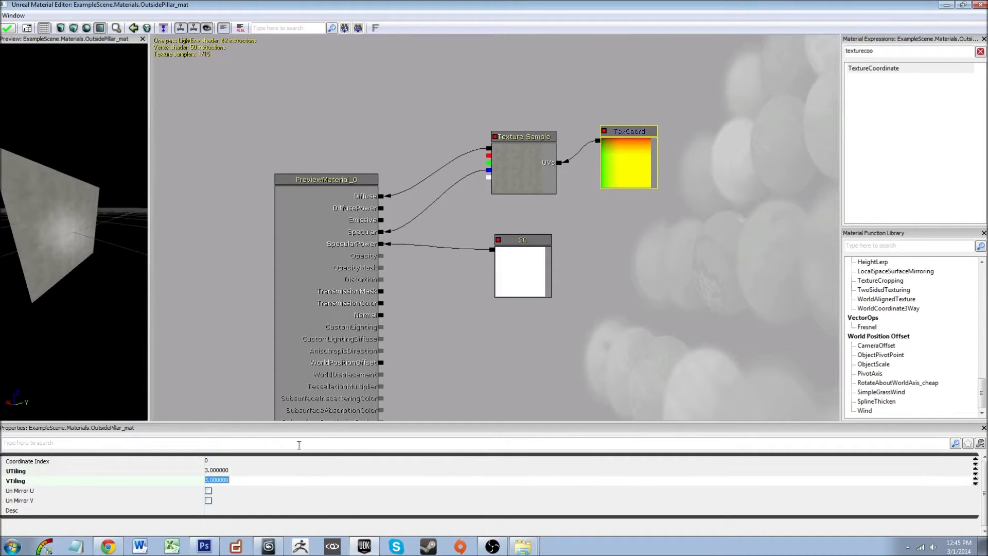
pyautogui.moveTo(6, 180); pyautogui.dragTo(20, 195)
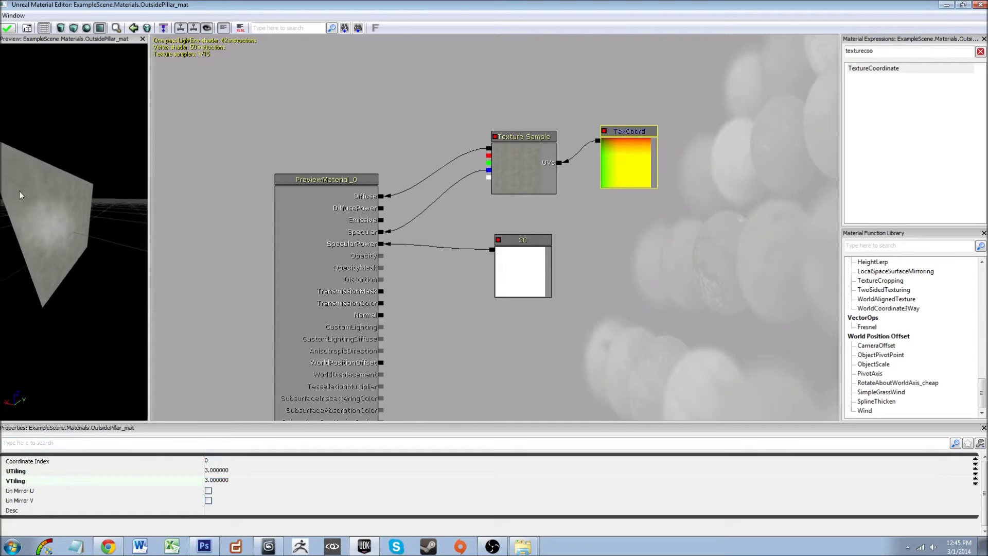
pyautogui.click(6, 29)
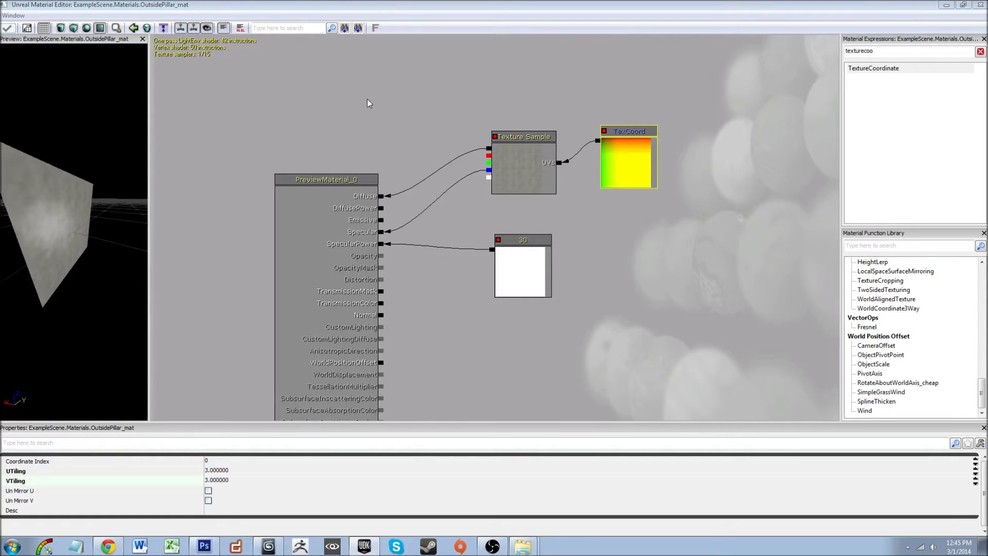
pyautogui.click(981, 5)
# Step: Duplicate OutsidePillar_mat in the Materials group of the ExampleScene package as OutsidePillar_Fractured_mat
pyautogui.moveTo(318, 284); pyautogui.dragTo(433, 491)
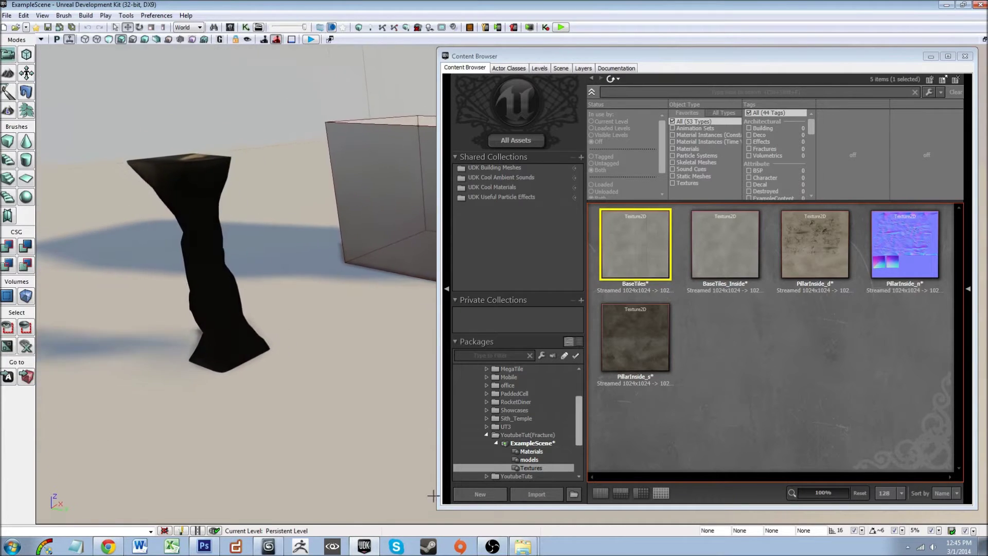
pyautogui.click(534, 453)
pyautogui.click(635, 254)
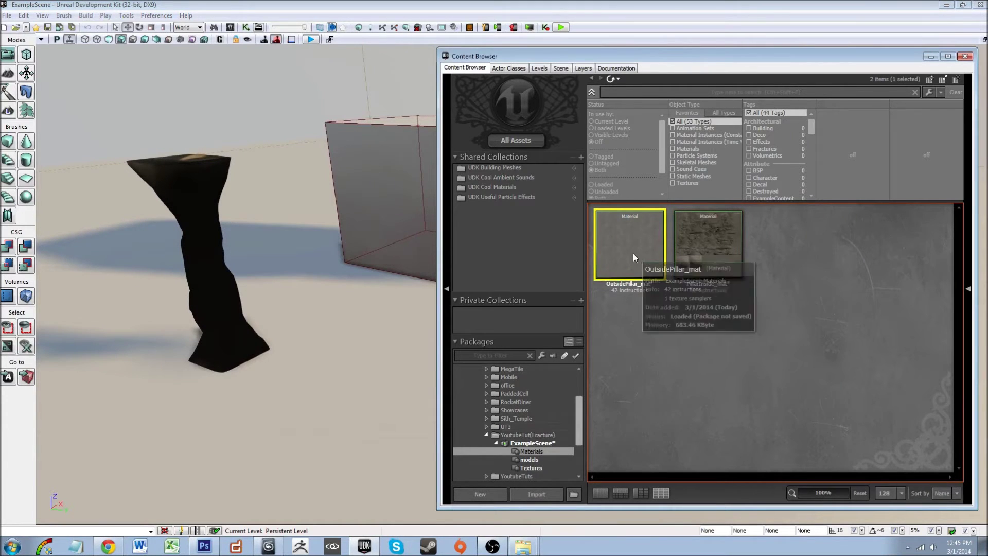
pyautogui.hotkey('ctrl', 'w')
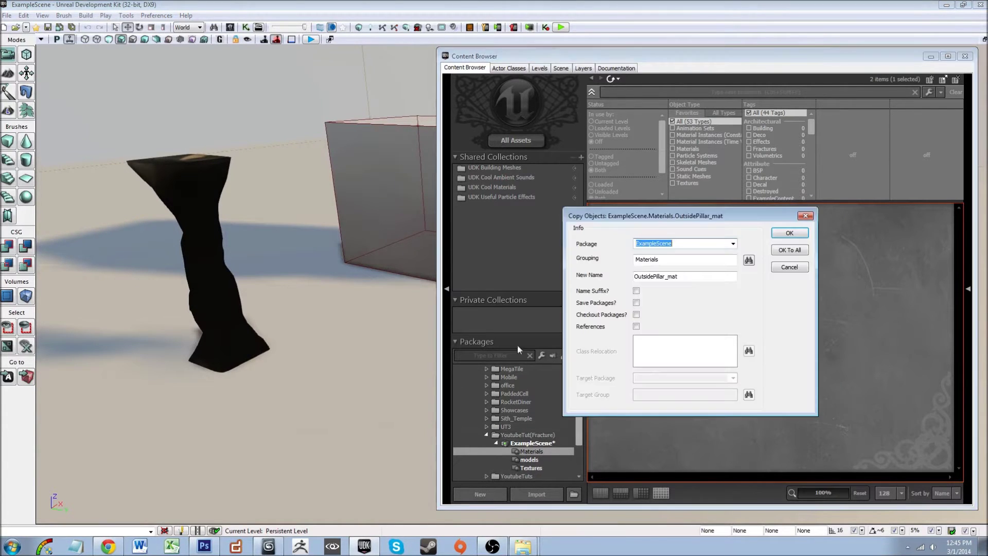
pyautogui.click(693, 279)
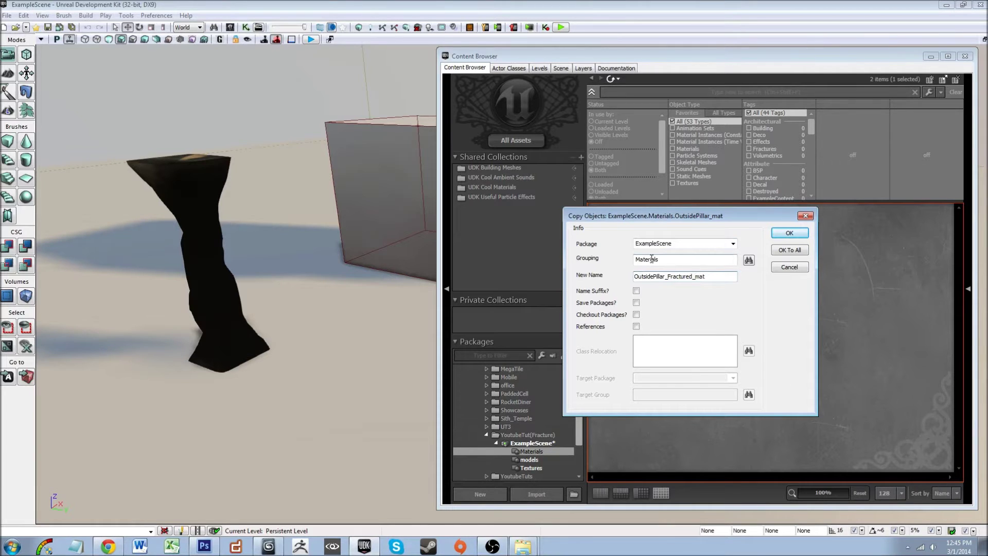
pyautogui.press('Return')
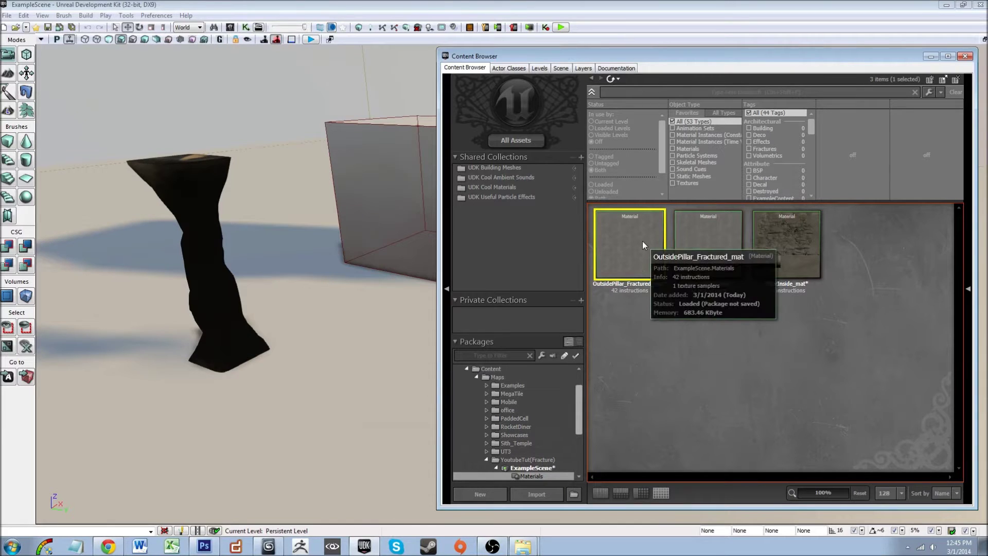
# Step: Open OutsidePillar_Fractured_mat and replace its Texture Sample's texture with BaseTiles_Inside
pyautogui.doubleClick(643, 241)
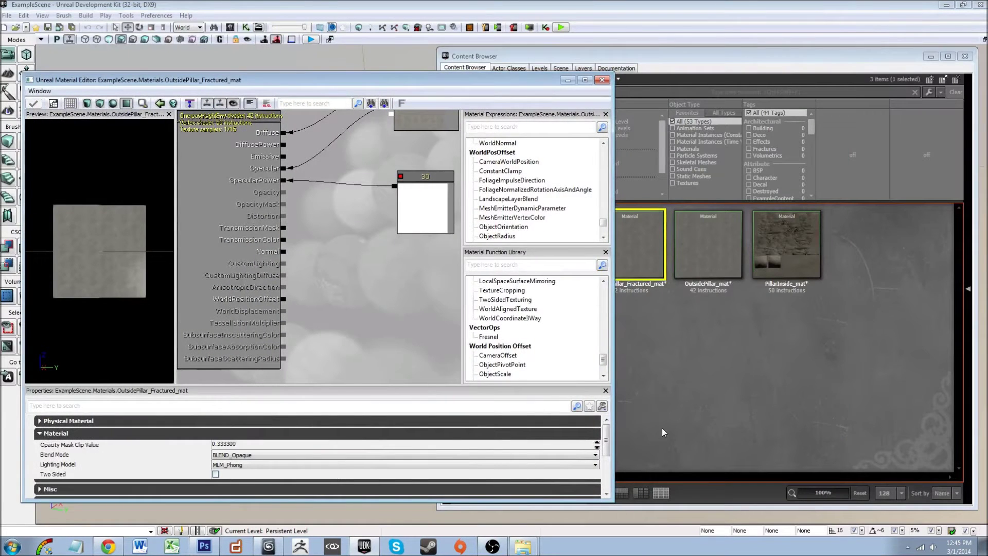
pyautogui.click(661, 429)
pyautogui.scroll(-4, 574, 467)
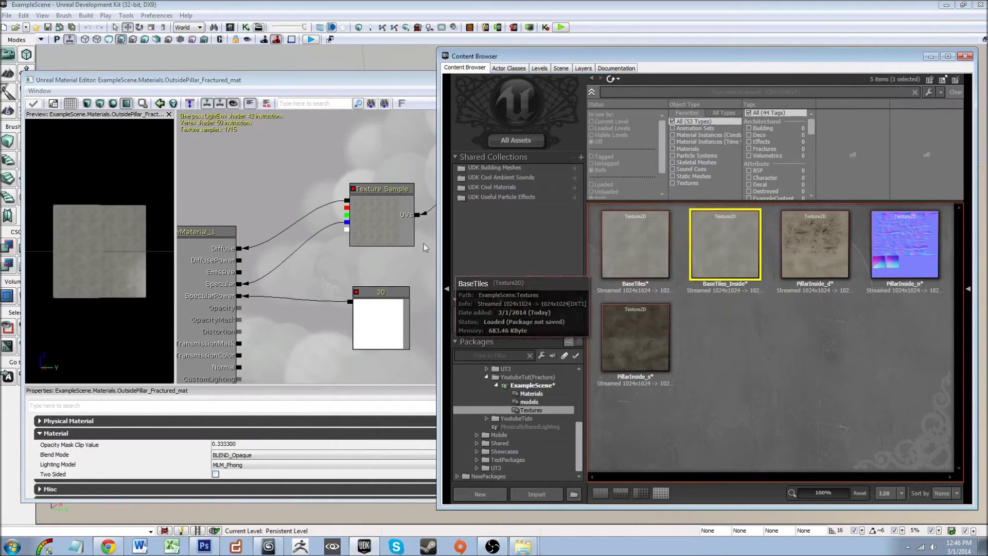
pyautogui.click(396, 226)
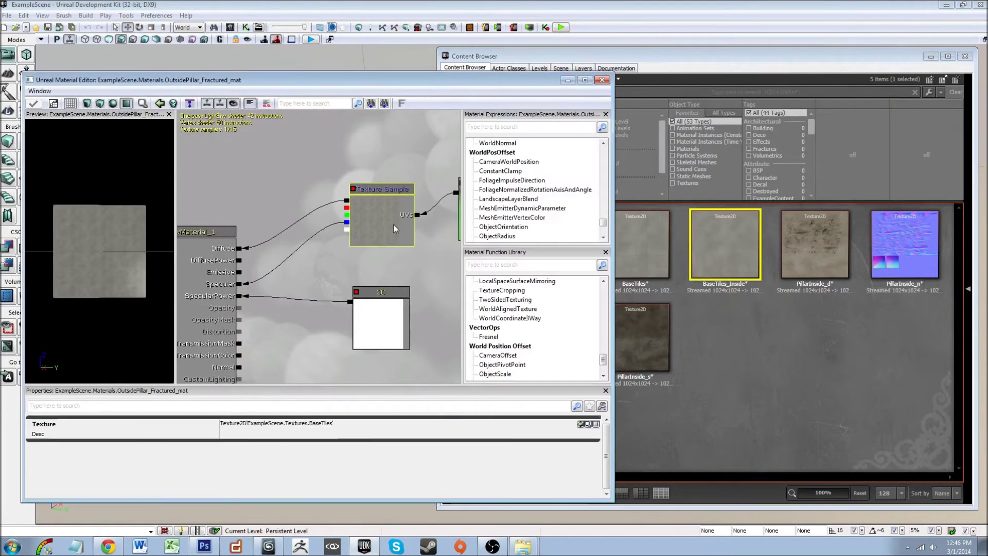
pyautogui.click(580, 424)
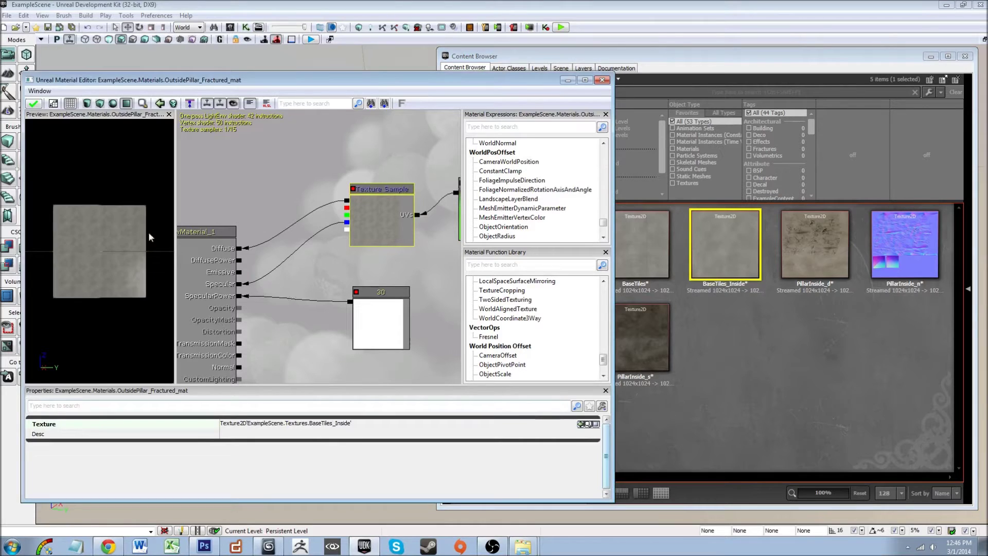
pyautogui.moveTo(121, 235); pyautogui.dragTo(172, 241)
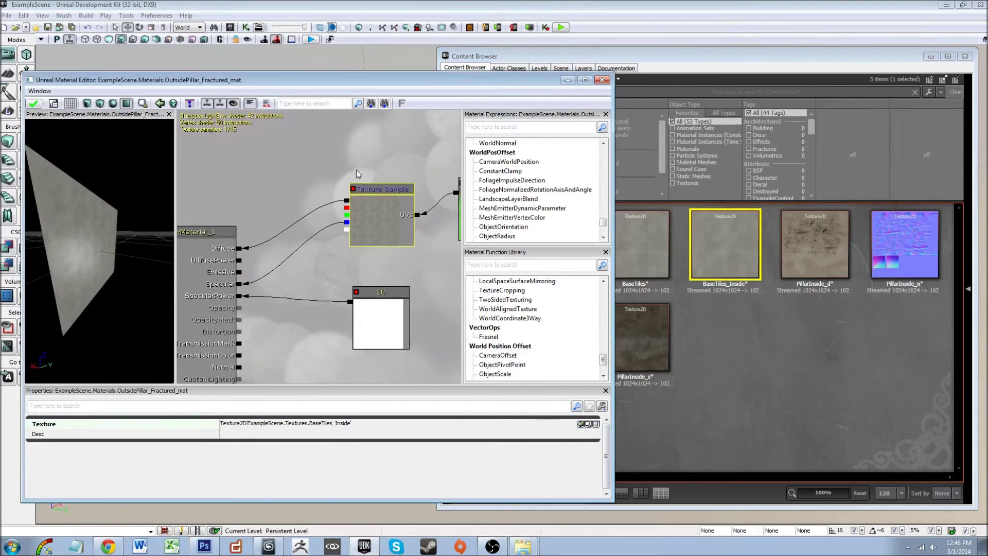
# Step: Set the TexCoord node's UTiling and VTiling to 1, then apply the changes to OutsidePillar_Fractured_mat and close its editor
pyautogui.moveTo(448, 169); pyautogui.dragTo(363, 167)
pyautogui.click(415, 222)
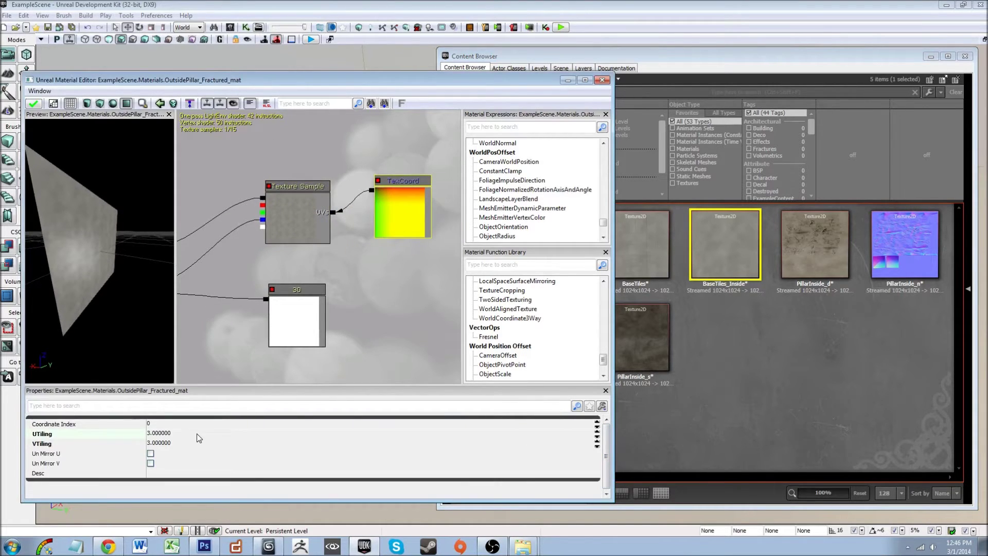
pyautogui.click(198, 434)
pyautogui.write('1')
pyautogui.press('Tab')
pyautogui.write('1')
pyautogui.press('Return')
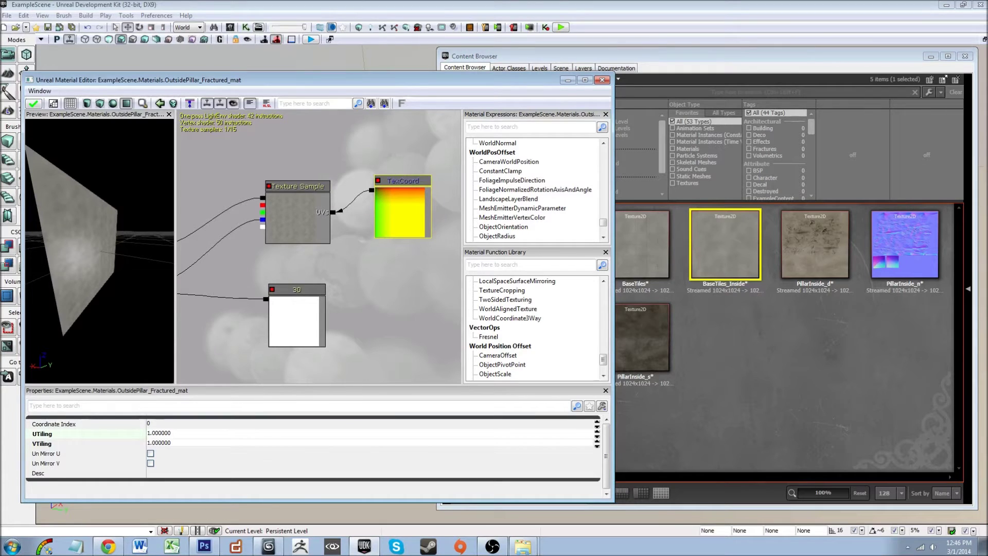
pyautogui.click(32, 105)
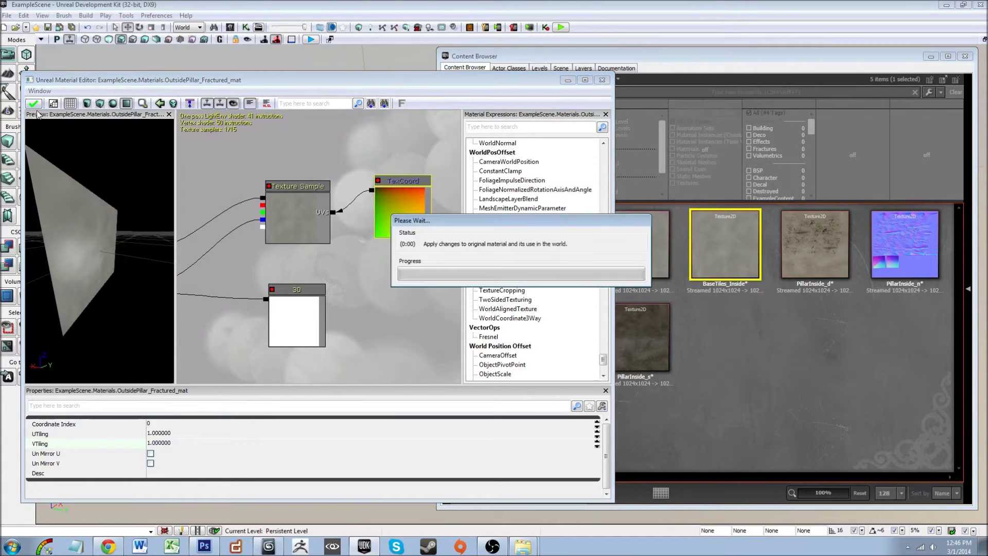
pyautogui.click(602, 80)
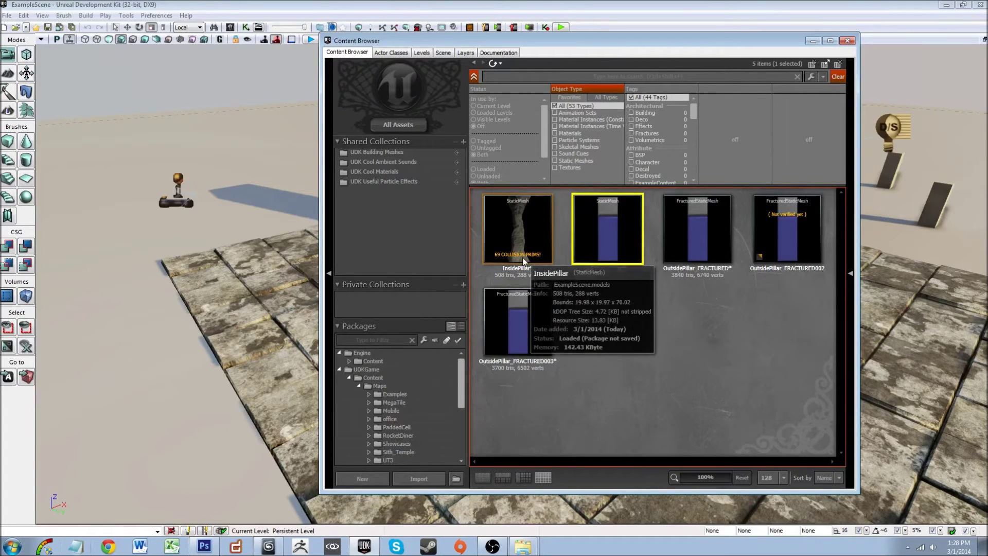
# Step: Look over the pillar meshes in the models group and open the OutsidePillar static mesh for editing
pyautogui.click(532, 259)
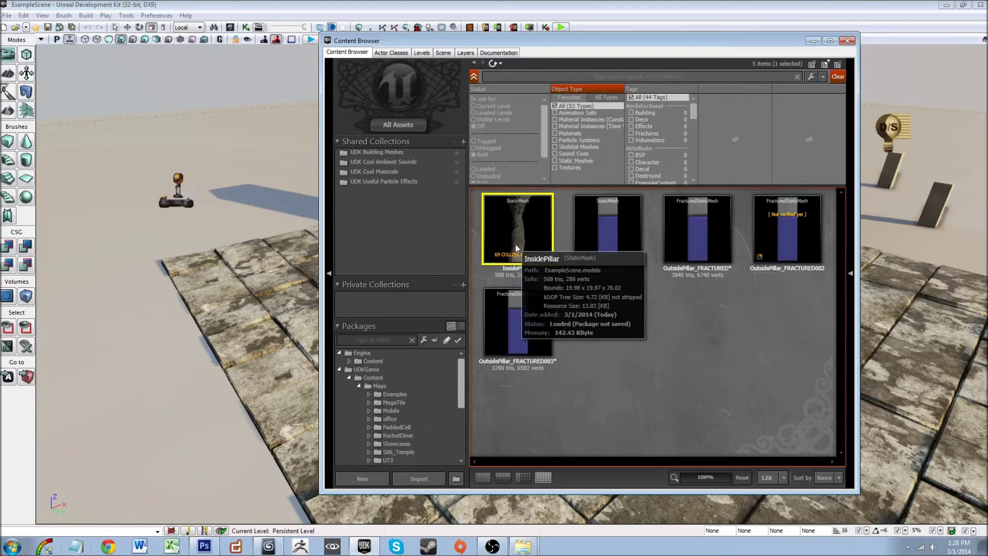
pyautogui.click(615, 236)
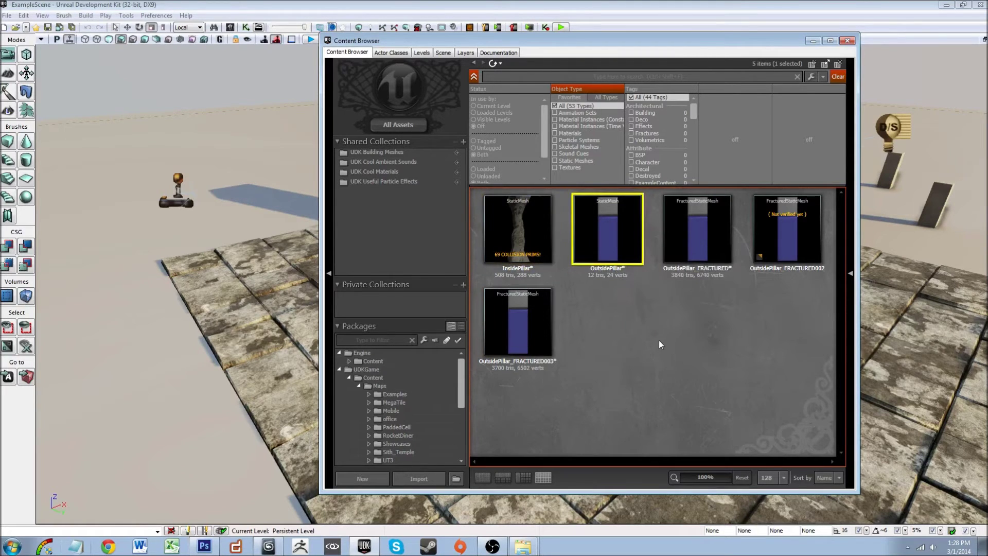
pyautogui.click(709, 249)
pyautogui.click(789, 257)
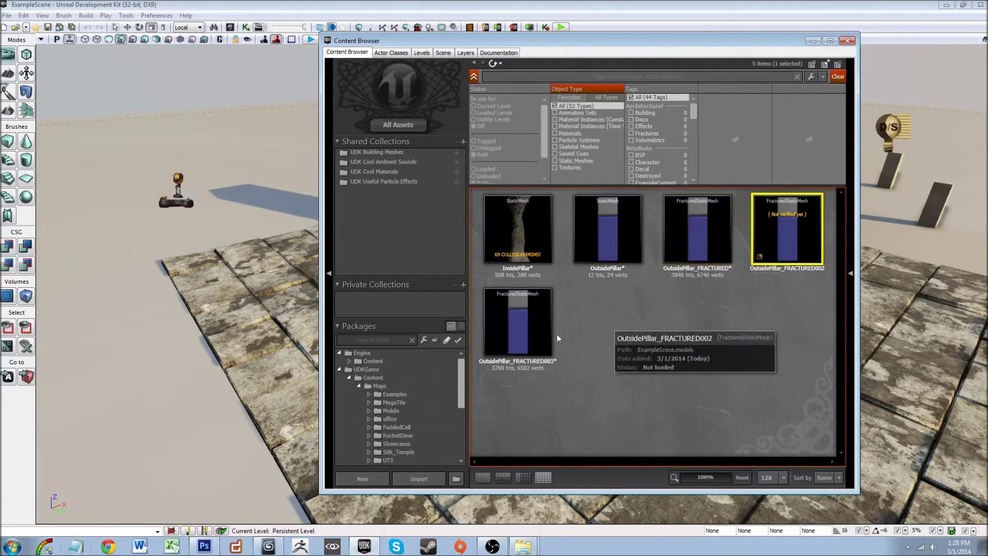
pyautogui.click(541, 329)
pyautogui.click(628, 246)
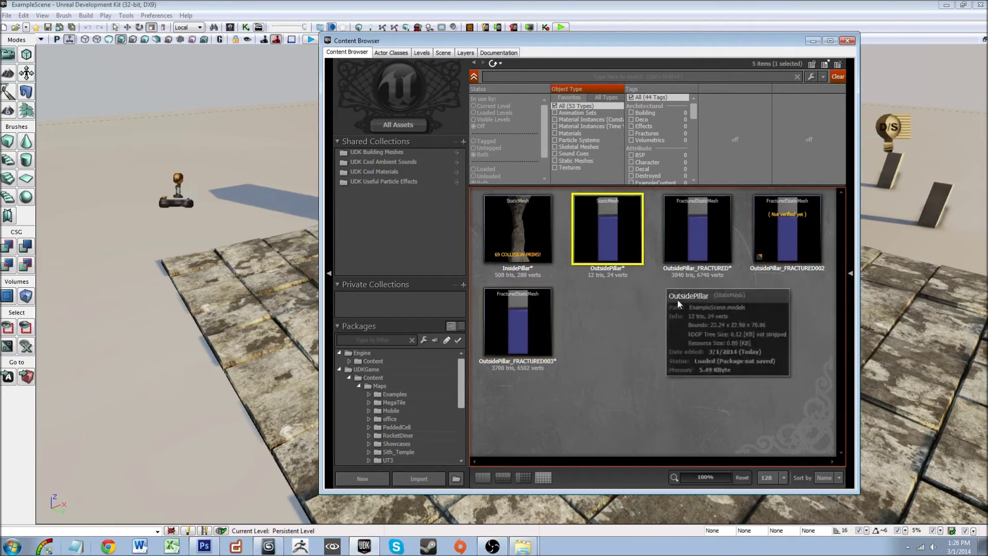
pyautogui.doubleClick(626, 279)
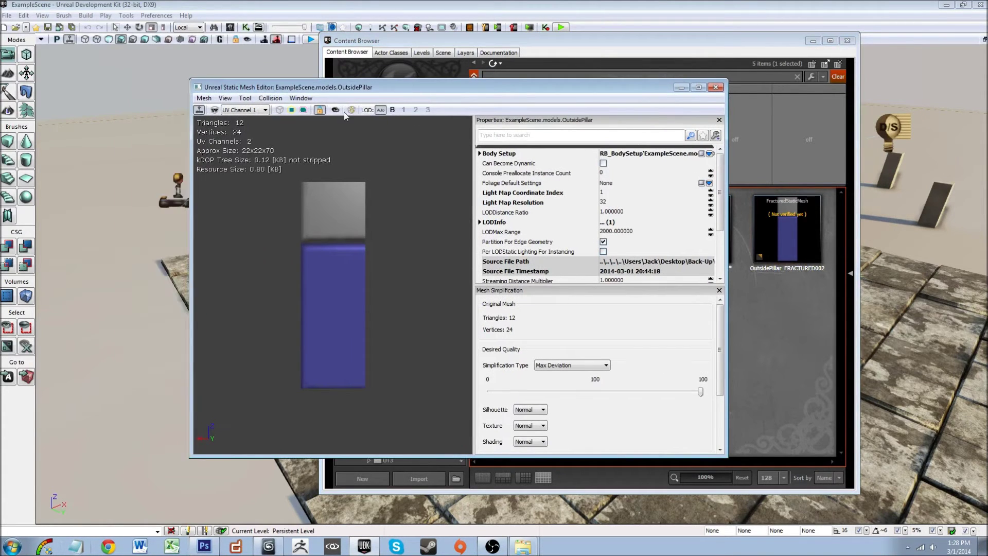
pyautogui.click(351, 109)
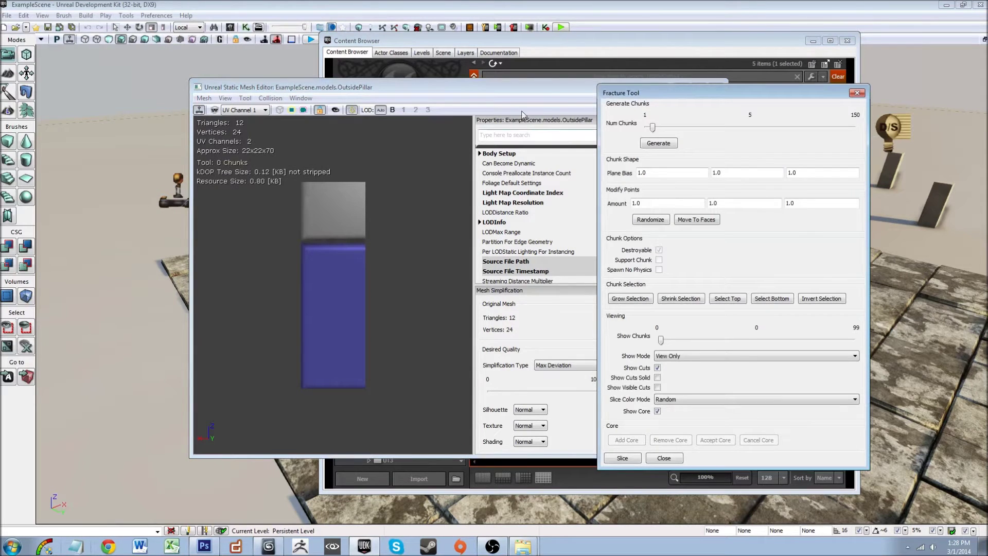
pyautogui.moveTo(549, 90); pyautogui.dragTo(419, 87)
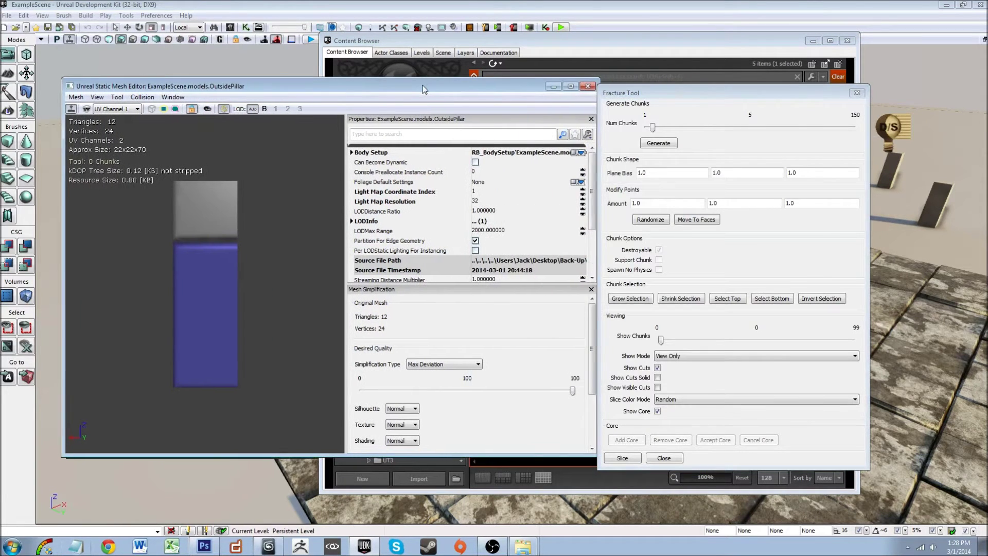
pyautogui.click(857, 92)
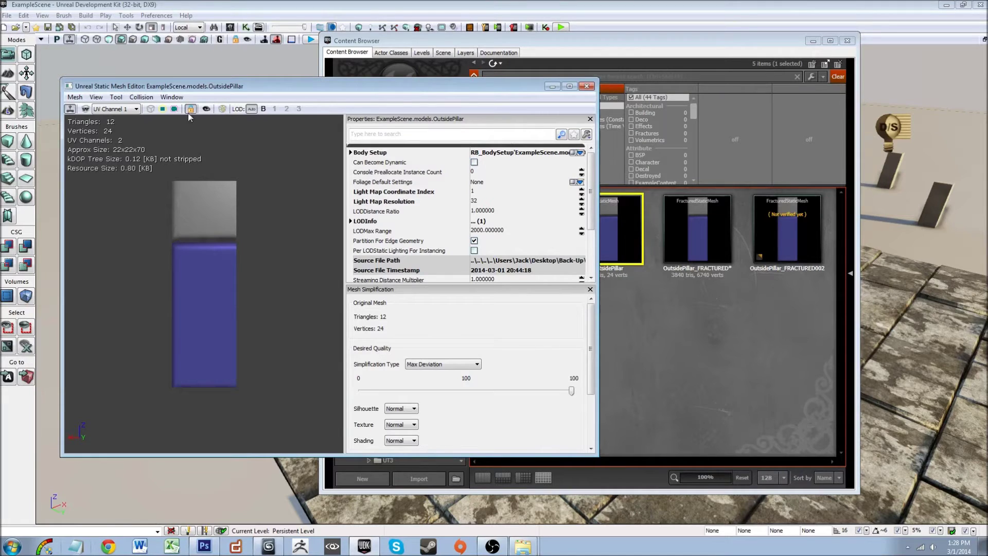
# Step: Remove OutsidePillar's existing collision and generate auto convex collision with depth 4, max hull verts 12 and allow splits 16
pyautogui.click(141, 97)
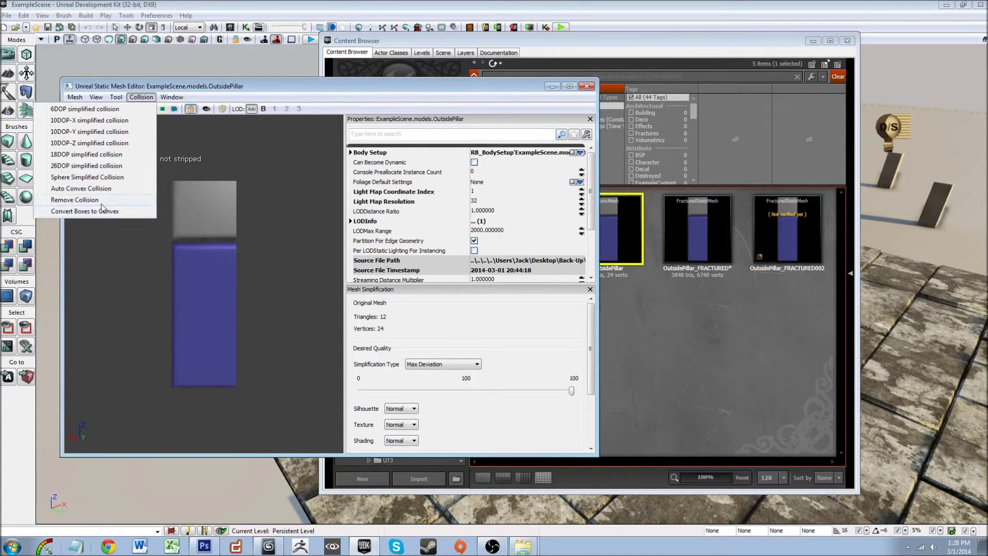
pyautogui.click(83, 200)
pyautogui.click(505, 290)
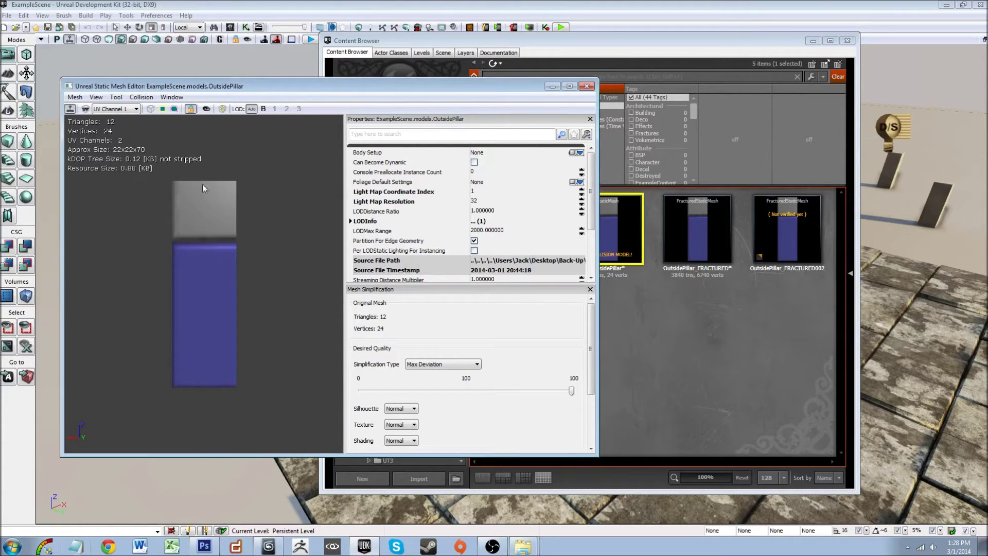
pyautogui.click(141, 97)
pyautogui.click(135, 189)
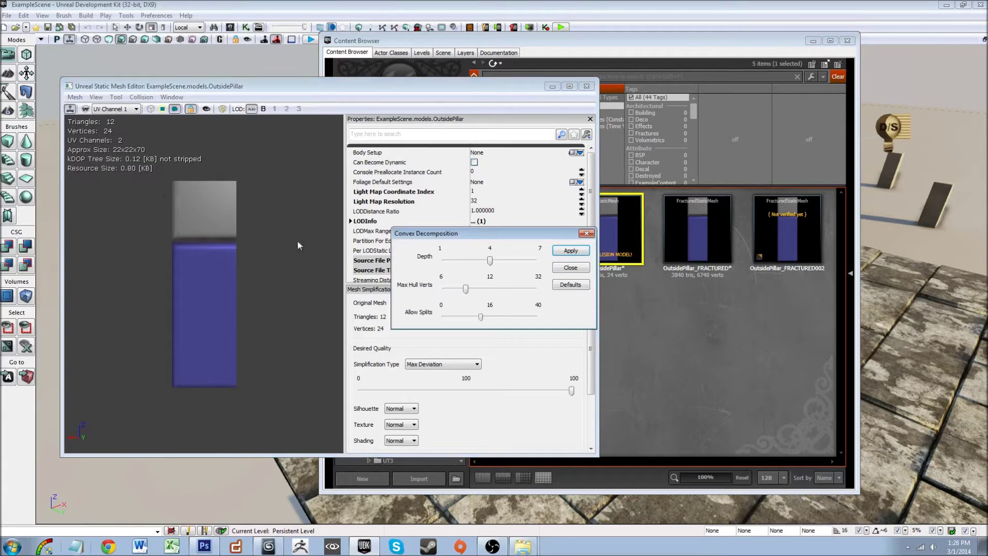
pyautogui.click(570, 251)
pyautogui.click(571, 267)
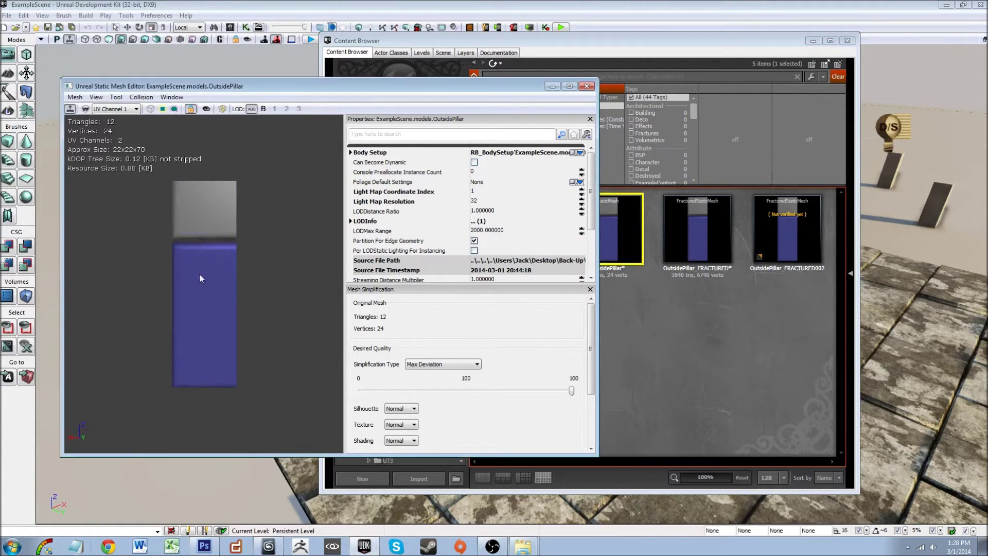
# Step: Start the Fracture Tool on OutsidePillar, set Num Chunks to 150 and generate the chunks, inspecting the cut lines on the pillar
pyautogui.moveTo(199, 274); pyautogui.dragTo(207, 316)
pyautogui.click(222, 109)
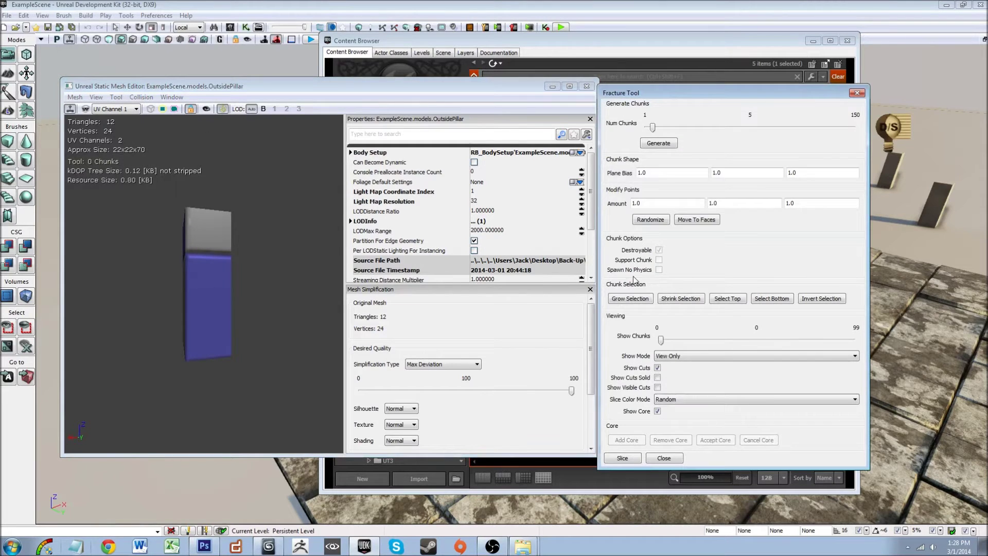
pyautogui.moveTo(653, 129); pyautogui.dragTo(881, 138)
pyautogui.click(657, 146)
pyautogui.moveTo(170, 315); pyautogui.dragTo(211, 257)
pyautogui.click(672, 145)
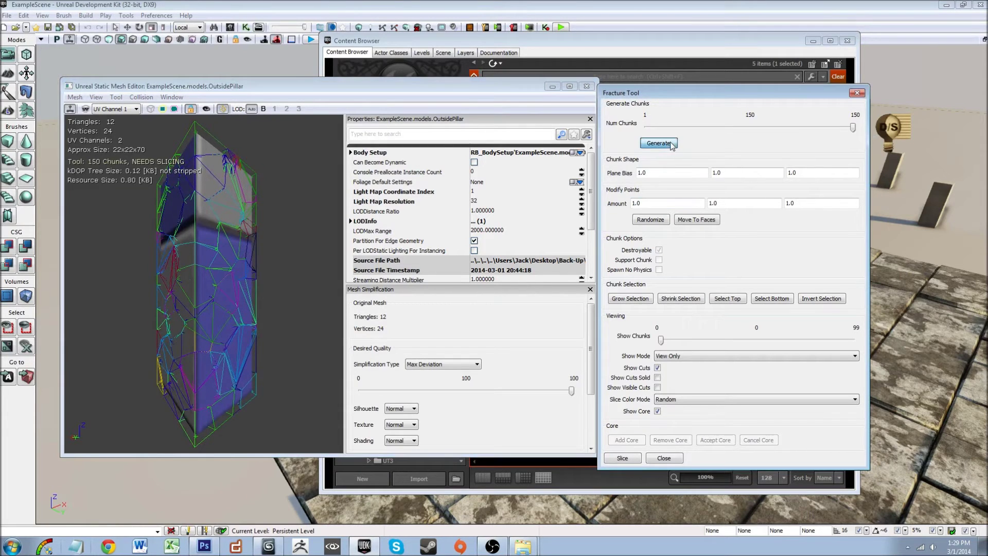
pyautogui.moveTo(290, 249)
pyautogui.mouseDown()
pyautogui.moveTo(174, 252)
pyautogui.moveTo(247, 250)
pyautogui.moveTo(268, 216)
pyautogui.moveTo(289, 249)
pyautogui.mouseUp()
pyautogui.moveTo(186, 252); pyautogui.dragTo(185, 206, button='right')
pyautogui.moveTo(200, 246)
pyautogui.mouseDown(button='right')
pyautogui.moveTo(204, 268)
pyautogui.moveTo(207, 252)
pyautogui.mouseUp(button='right')
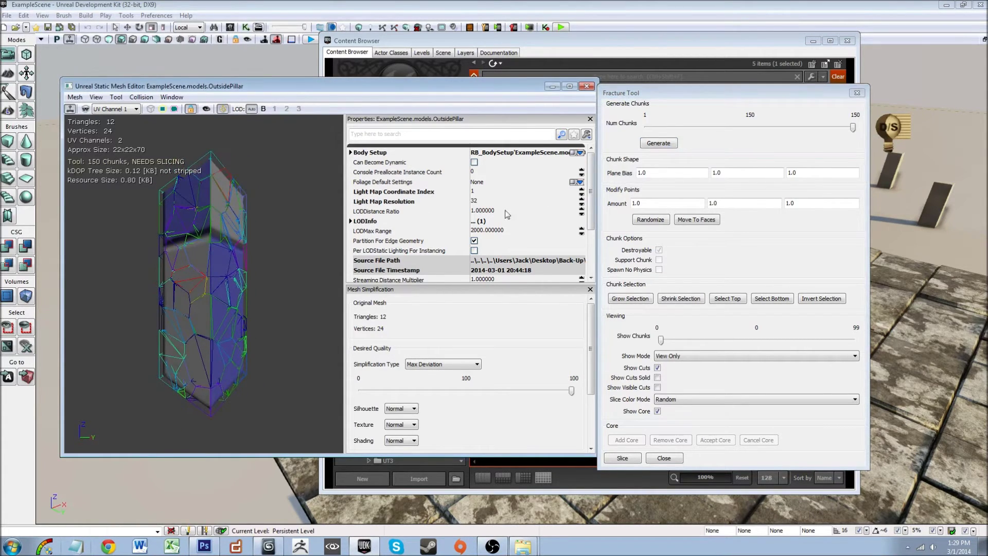
# Step: Try a first Plane Bias value of 2, regenerate the chunks and inspect their shape around the pillar
pyautogui.click(664, 172)
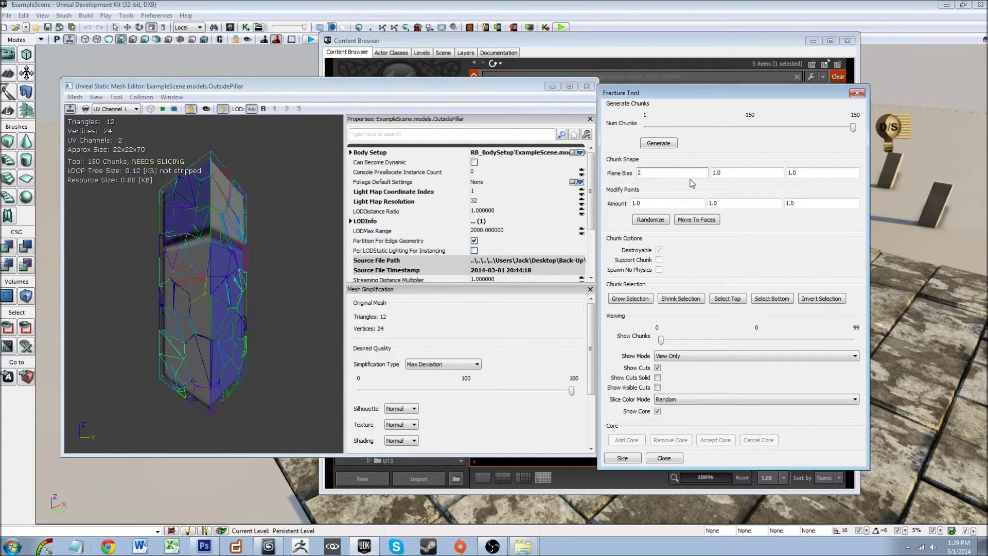
pyautogui.press('Tab')
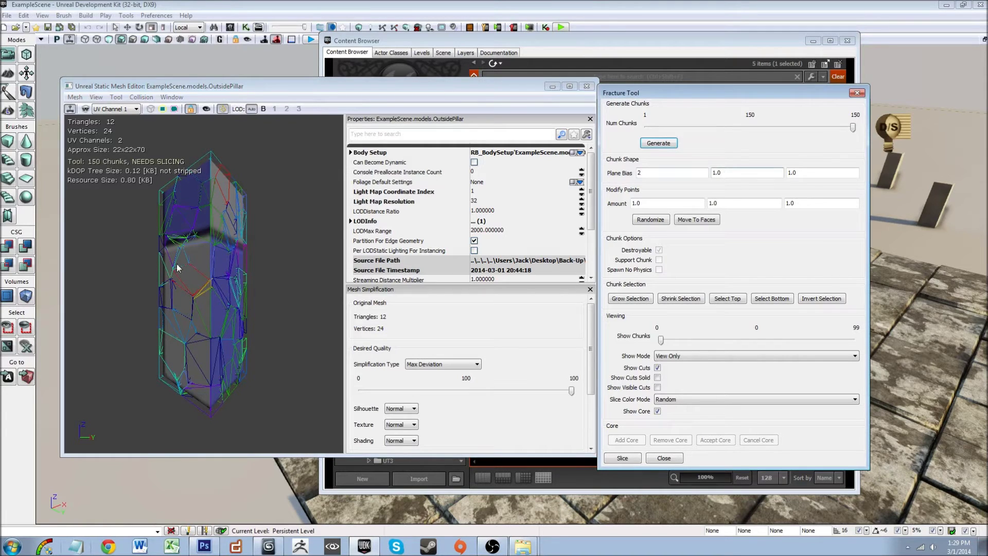
pyautogui.click(177, 268)
pyautogui.moveTo(206, 268); pyautogui.dragTo(101, 270)
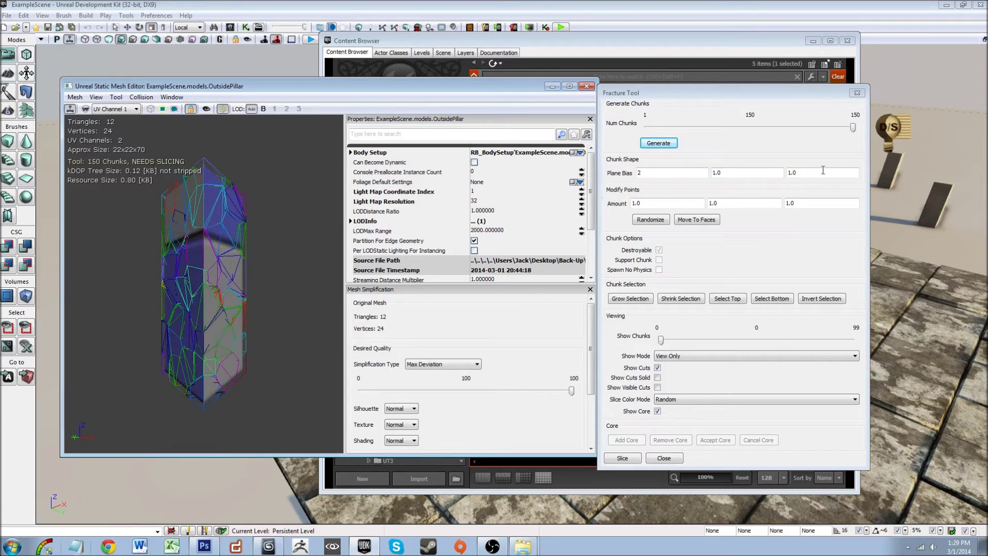
# Step: Set the first Plane Bias value back to 1, regenerate the chunks and inspect the pillar's cuts
pyautogui.moveTo(671, 173); pyautogui.dragTo(464, 198)
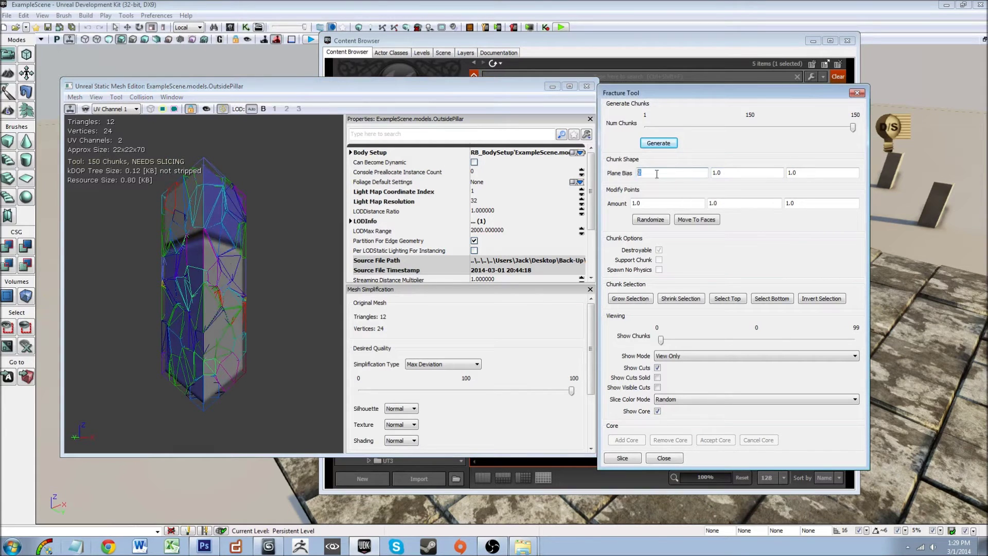
pyautogui.press('Return')
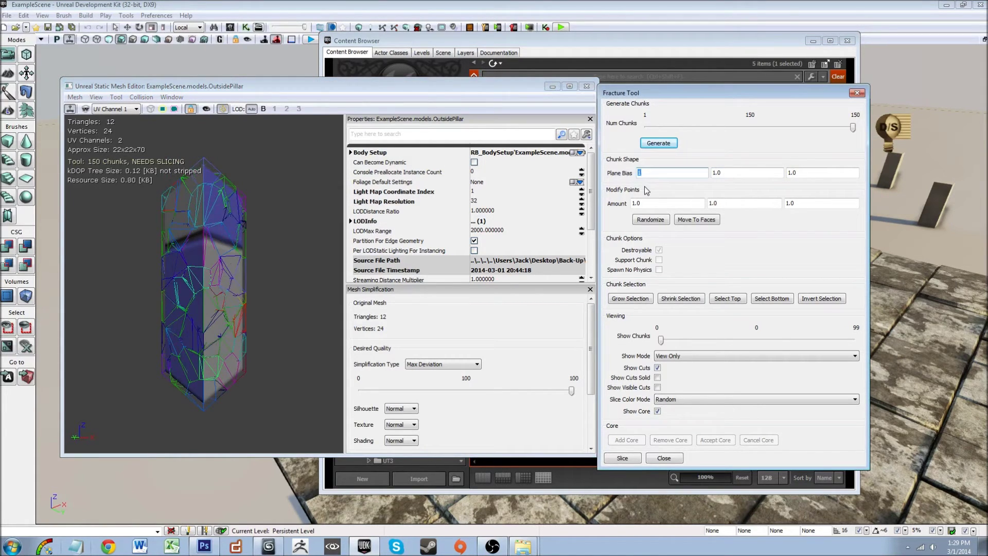
pyautogui.click(200, 276)
pyautogui.moveTo(294, 277); pyautogui.dragTo(251, 271, button='right')
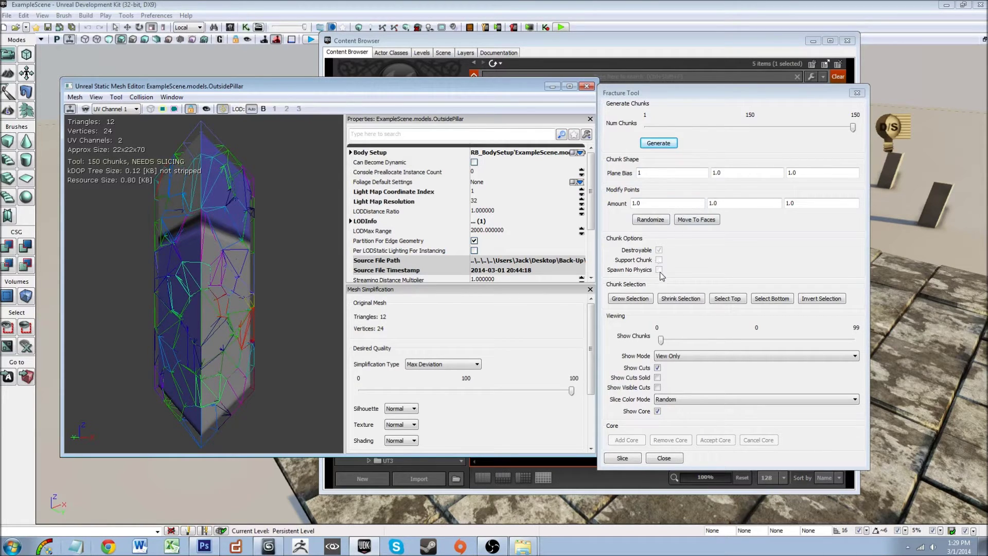
# Step: Select the pillar's top and bottom chunks, grow the selection outward, and turn off Destroyable for those chunks
pyautogui.moveTo(199, 300); pyautogui.dragTo(201, 321, button='right')
pyautogui.moveTo(200, 304); pyautogui.dragTo(221, 305)
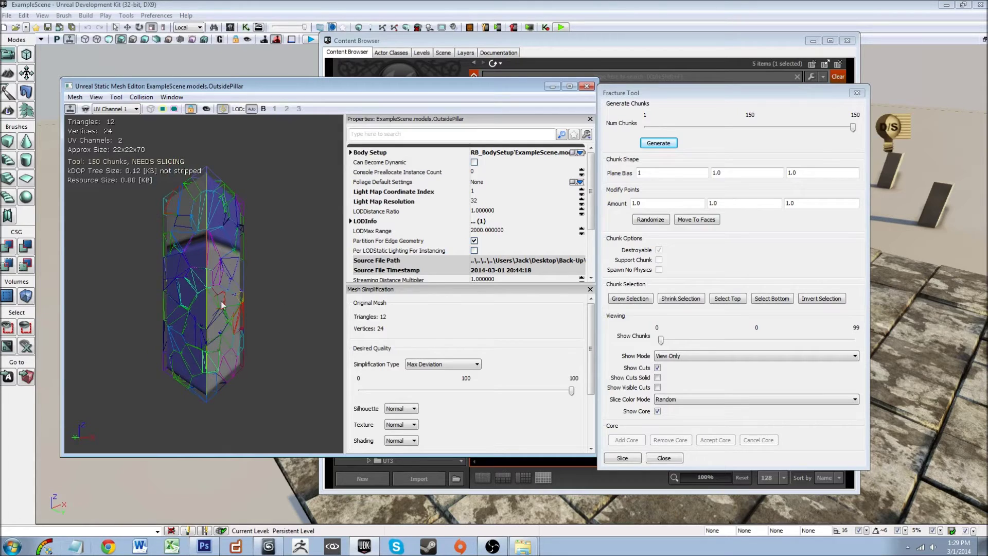
pyautogui.click(736, 303)
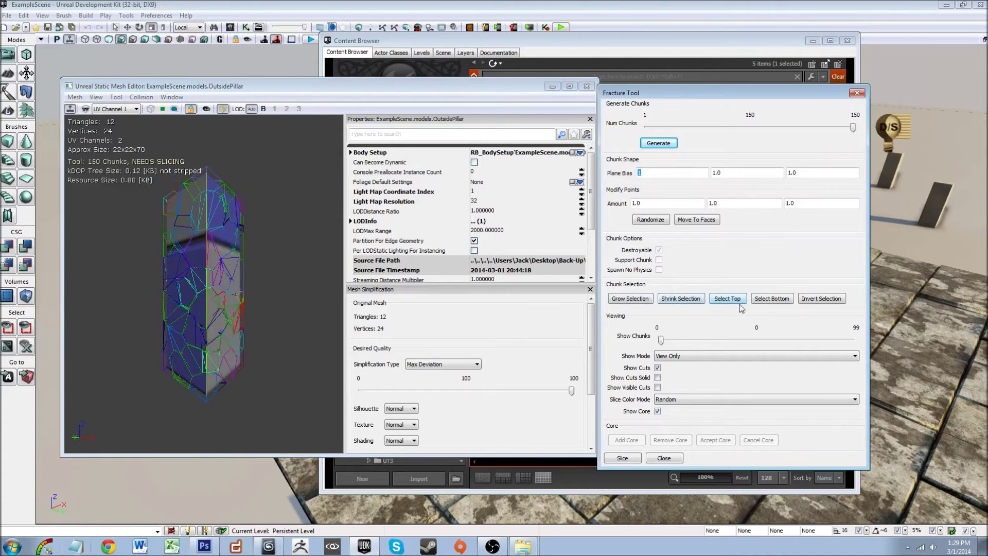
pyautogui.click(776, 302)
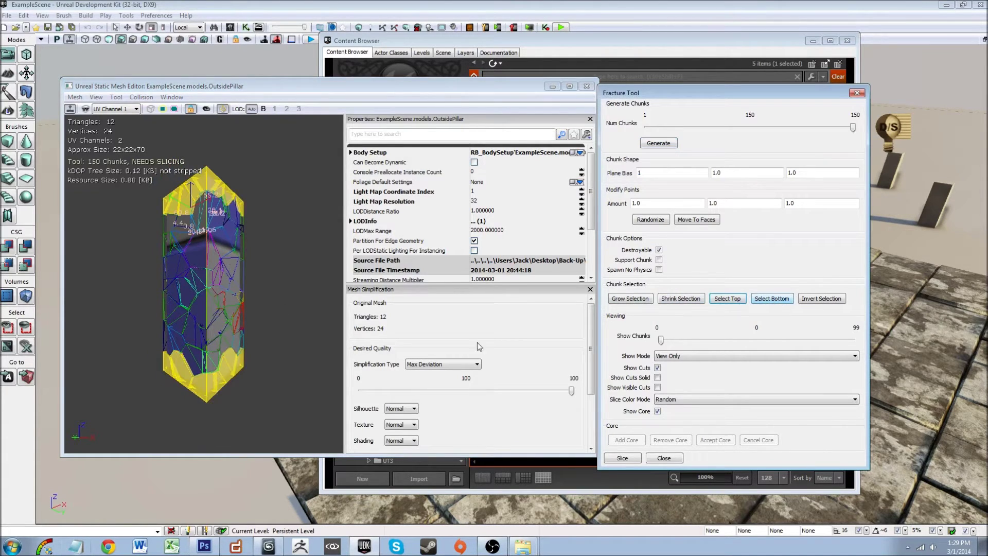
pyautogui.moveTo(237, 330); pyautogui.dragTo(249, 322)
pyautogui.click(644, 300)
pyautogui.moveTo(245, 357); pyautogui.dragTo(4, 366)
pyautogui.moveTo(209, 344); pyautogui.dragTo(216, 323)
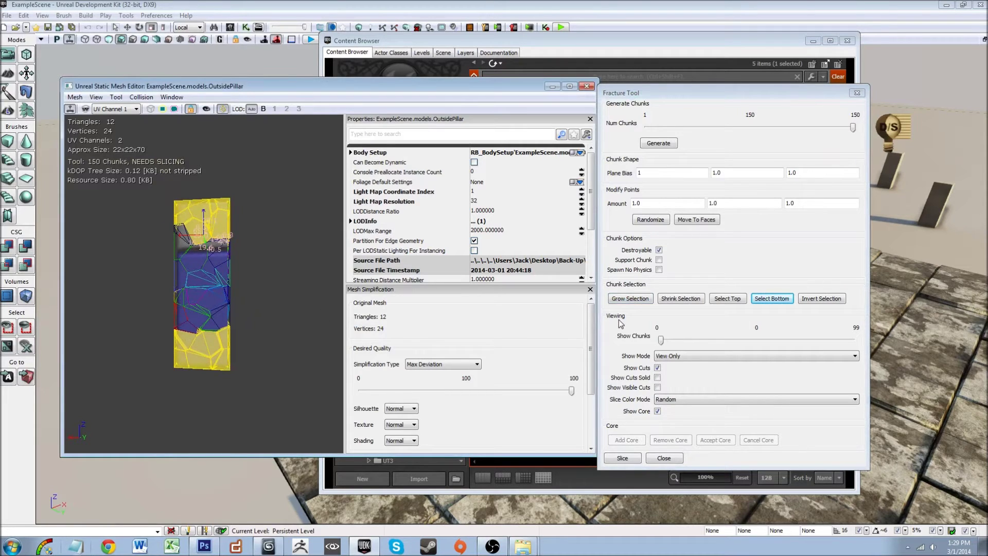
pyautogui.click(662, 250)
pyautogui.moveTo(213, 322); pyautogui.dragTo(160, 303)
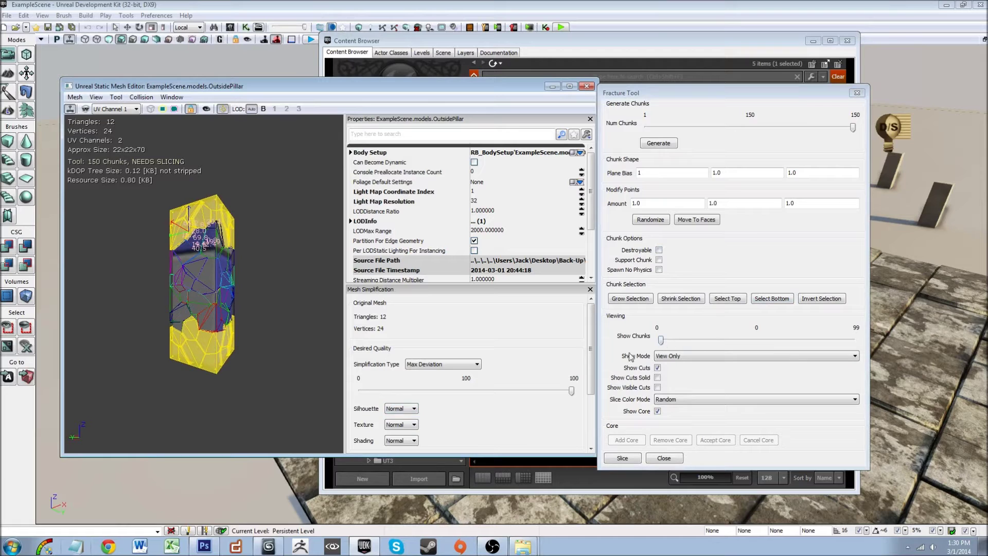
# Step: Slice the pillar and save the fractured mesh as OutsidePillar_FRACTURED004 in the models group of the ExampleScene package
pyautogui.click(623, 458)
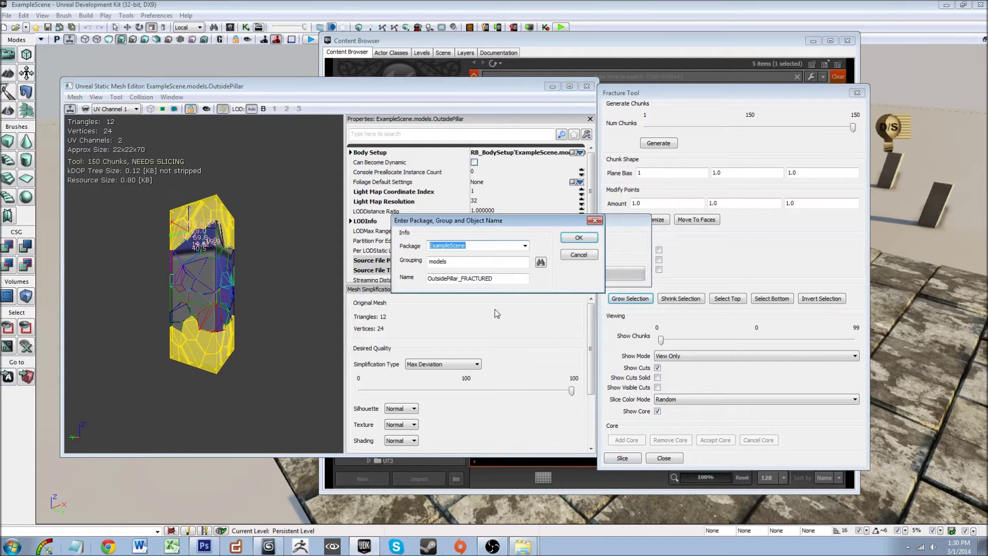
pyautogui.moveTo(498, 278); pyautogui.dragTo(419, 282)
pyautogui.click(504, 282)
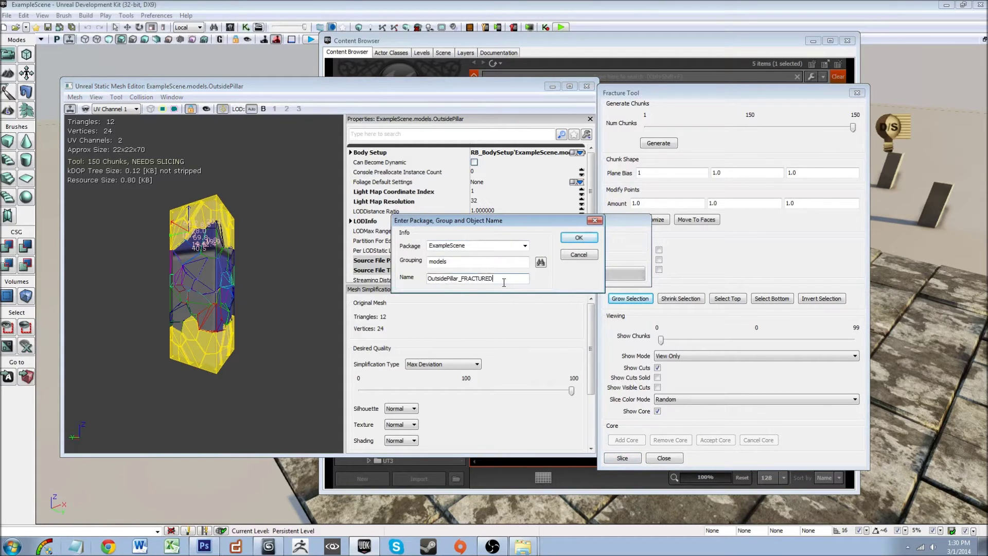
pyautogui.click(579, 238)
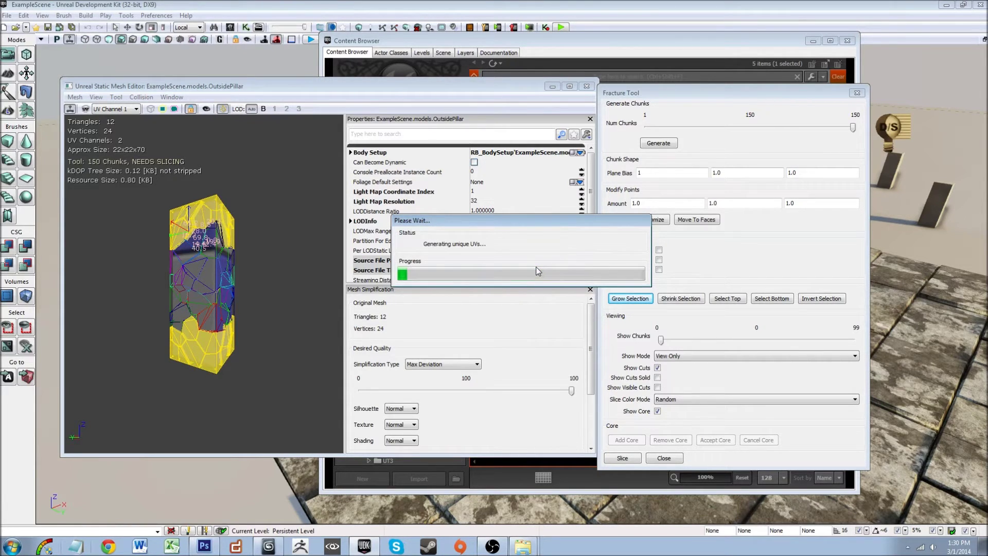
pyautogui.moveTo(222, 307); pyautogui.dragTo(263, 306)
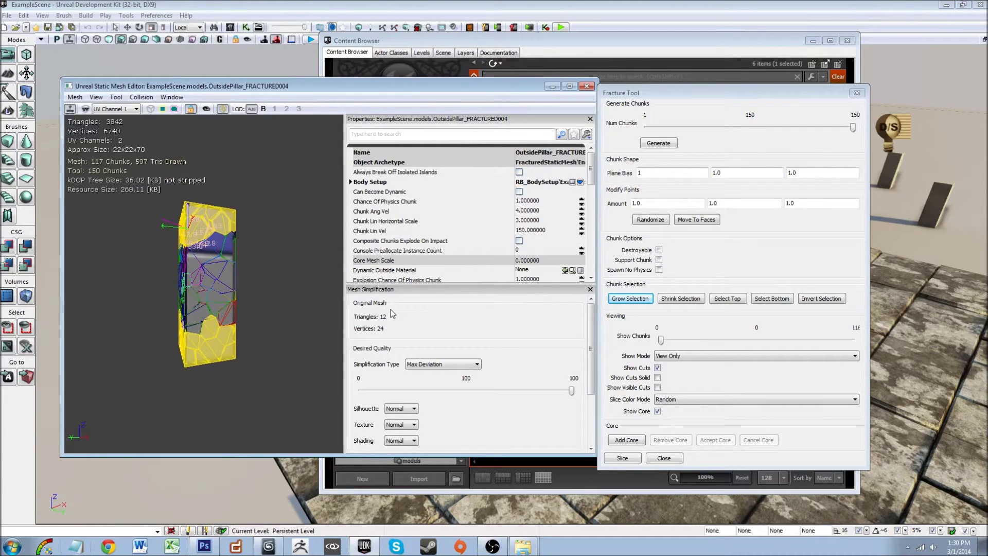
# Step: Try to add a core to the fractured pillar without choosing a source static mesh
pyautogui.moveTo(690, 89); pyautogui.dragTo(715, 82)
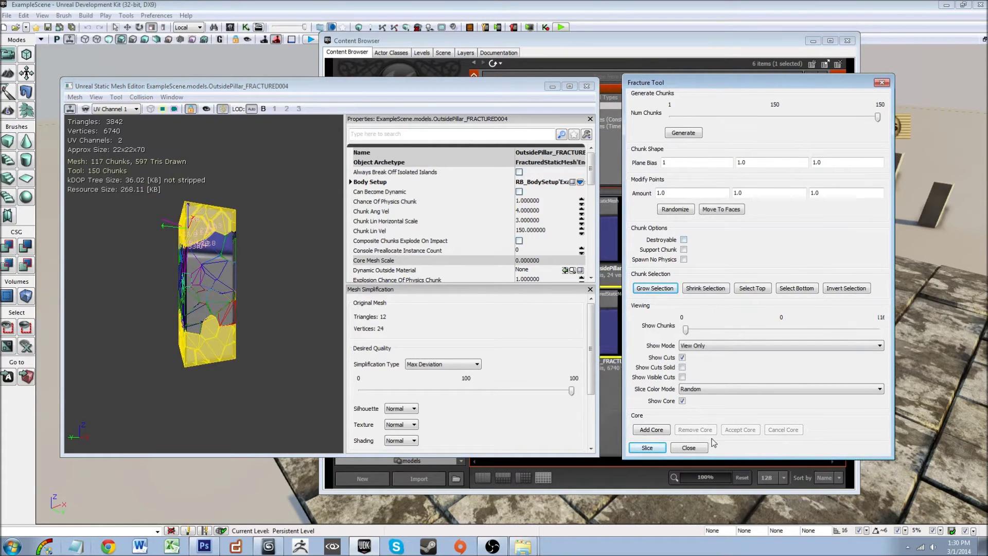
pyautogui.click(660, 430)
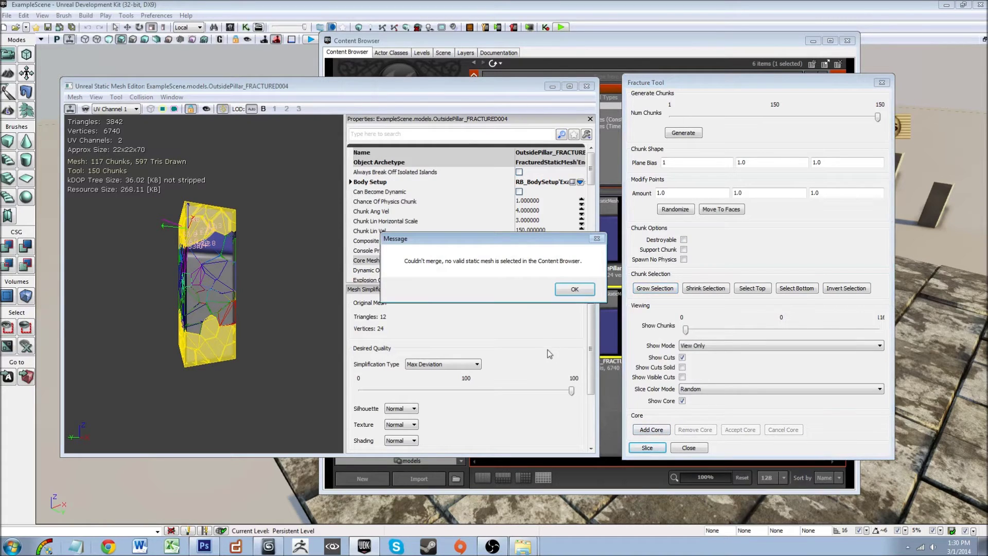
pyautogui.click(578, 290)
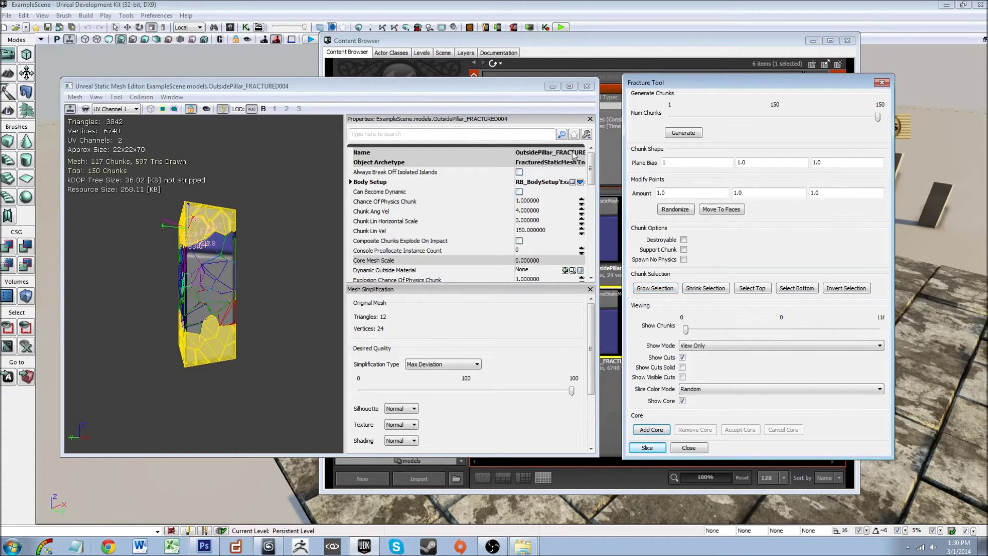
# Step: Choose the InsidePillar static mesh as the source, add it as the fractured pillar's core and accept its placement
pyautogui.click(581, 45)
pyautogui.click(529, 250)
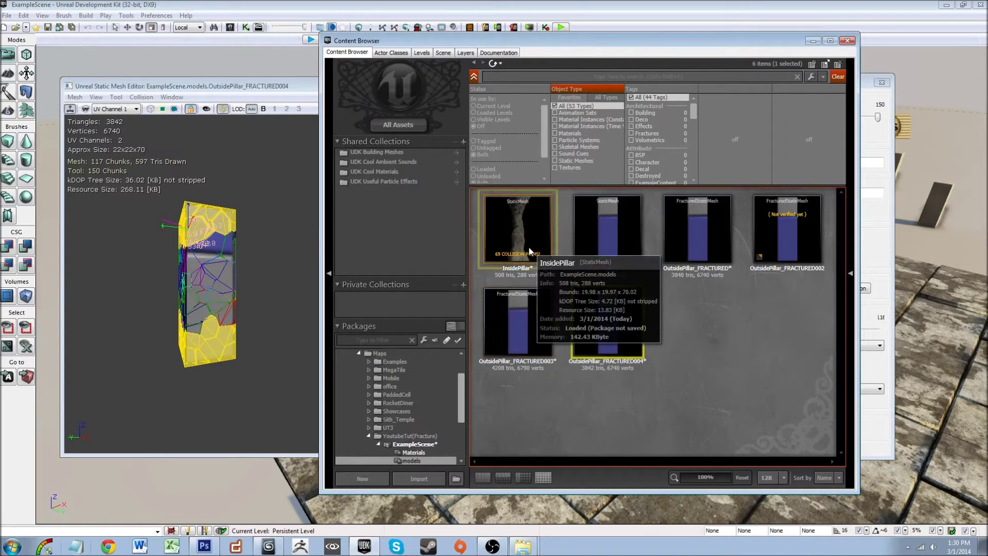
pyautogui.click(891, 265)
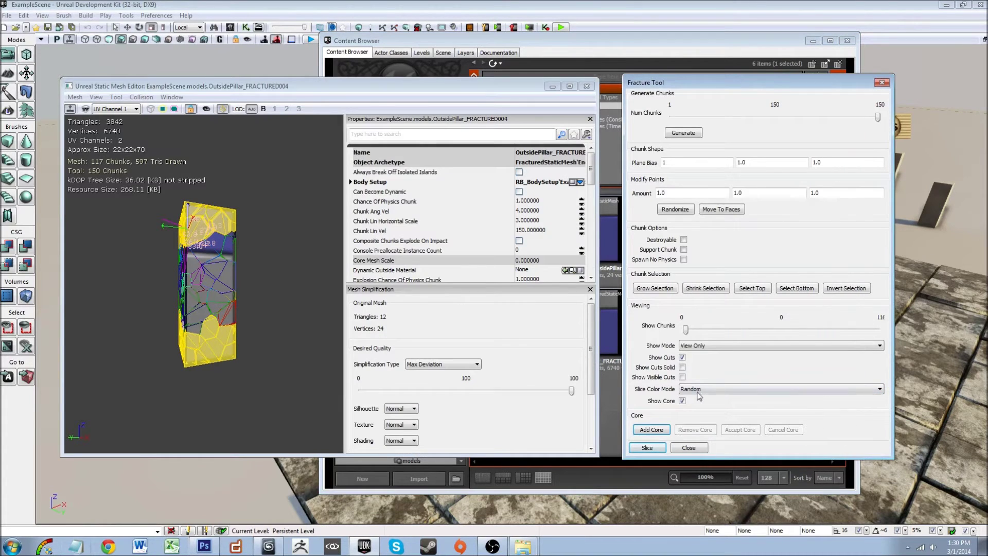
pyautogui.click(651, 429)
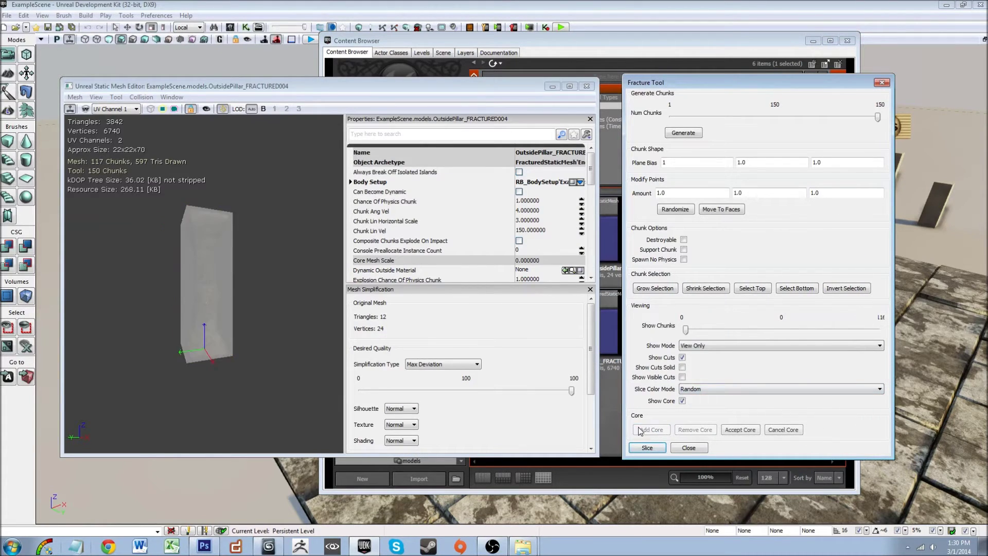
pyautogui.moveTo(198, 324); pyautogui.dragTo(227, 325)
pyautogui.moveTo(199, 324)
pyautogui.mouseDown(button='right')
pyautogui.moveTo(199, 289)
pyautogui.moveTo(198, 308)
pyautogui.mouseUp(button='right')
pyautogui.moveTo(198, 309); pyautogui.dragTo(313, 341)
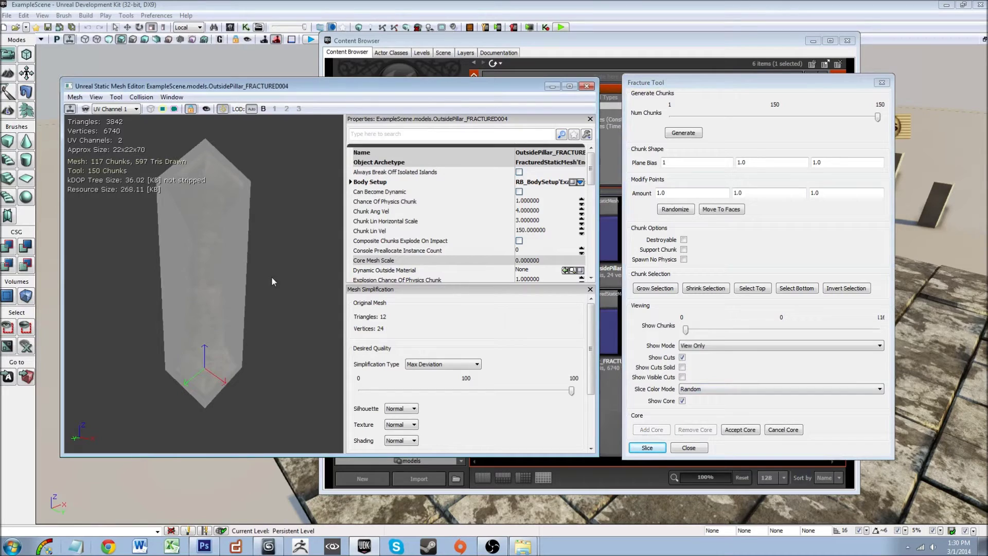
pyautogui.moveTo(292, 303)
pyautogui.mouseDown()
pyautogui.moveTo(326, 301)
pyautogui.moveTo(286, 291)
pyautogui.mouseUp()
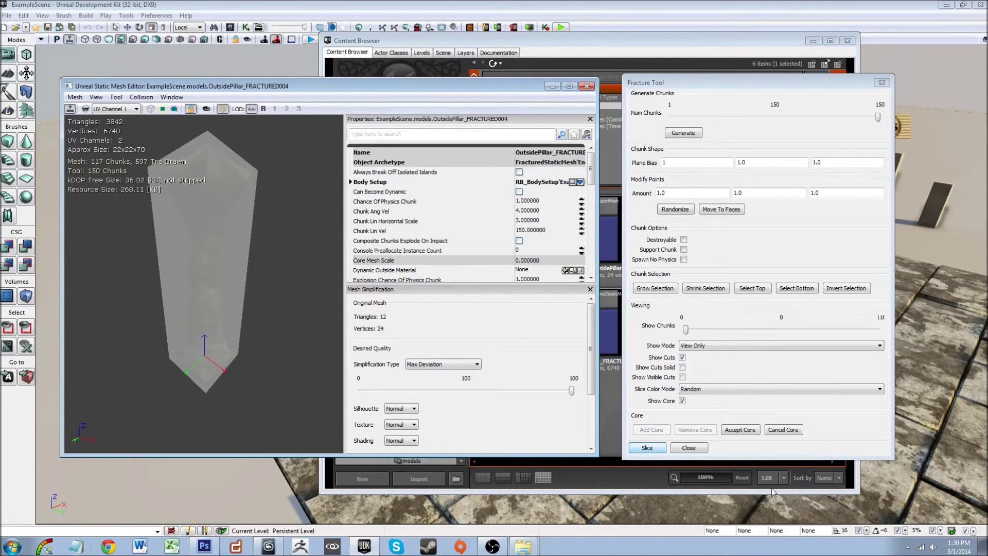
pyautogui.click(741, 430)
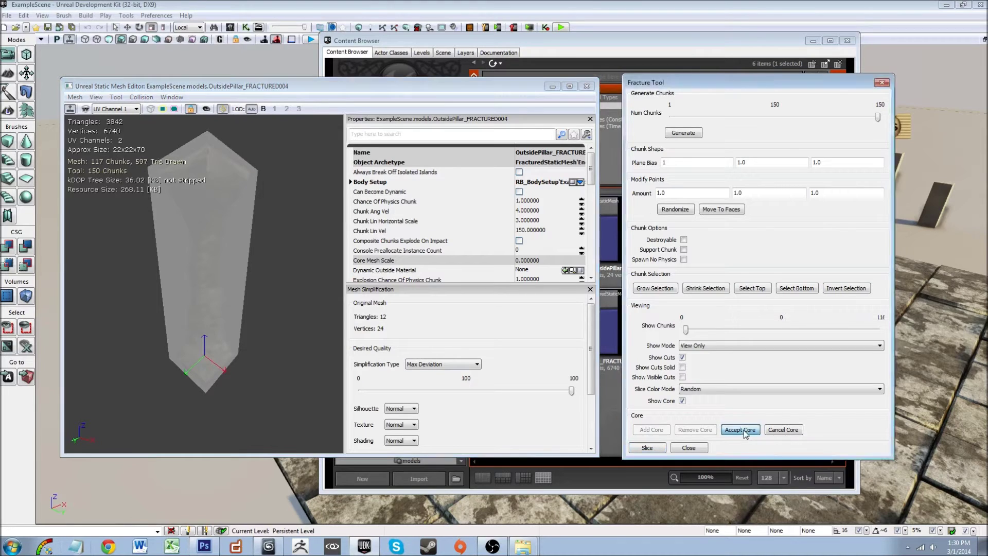
pyautogui.moveTo(293, 360); pyautogui.dragTo(282, 335)
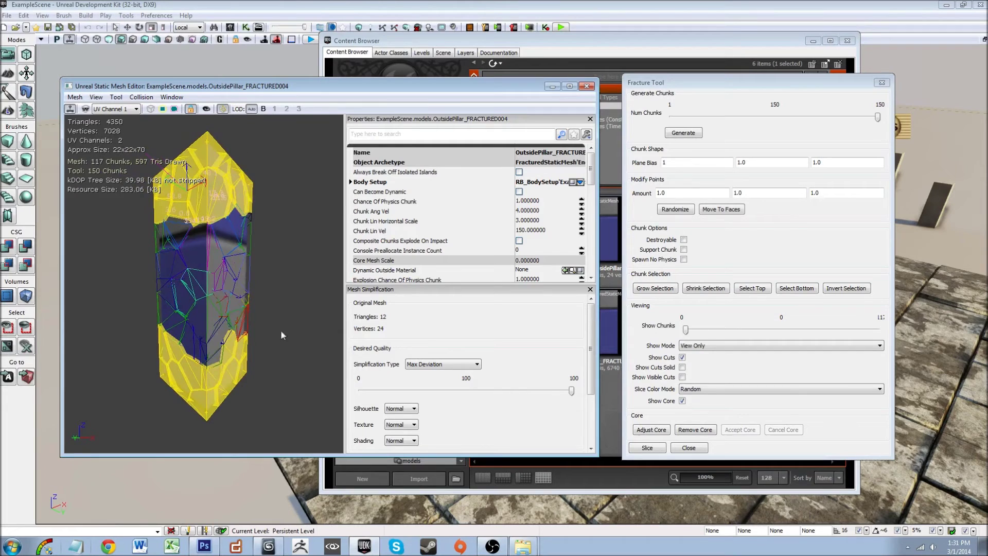
# Step: Close the Fracture Tool and mesh editor, and add OutsidePillar_FRACTURED004 to the stone floor as a FracturedStaticMesh
pyautogui.click(881, 83)
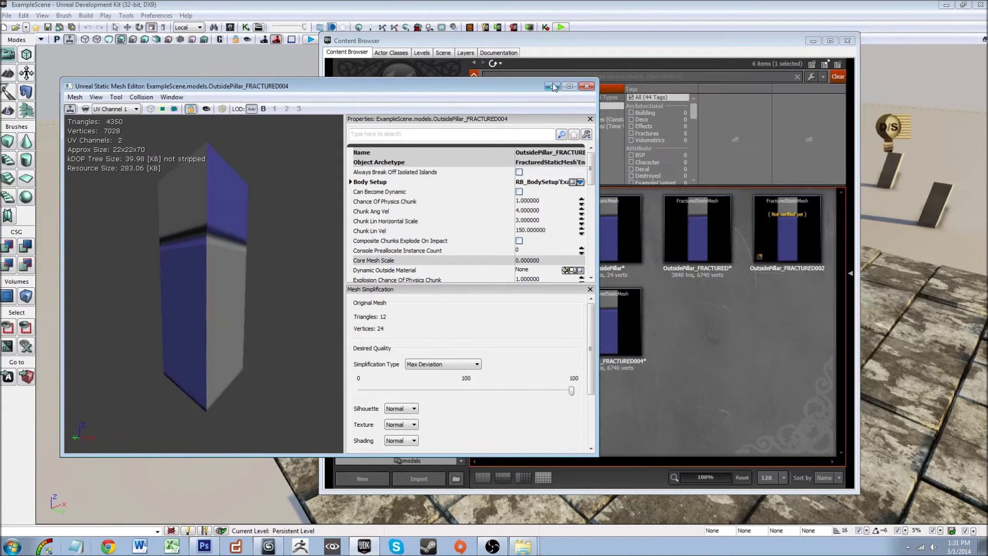
pyautogui.click(586, 86)
pyautogui.moveTo(215, 227); pyautogui.dragTo(272, 213)
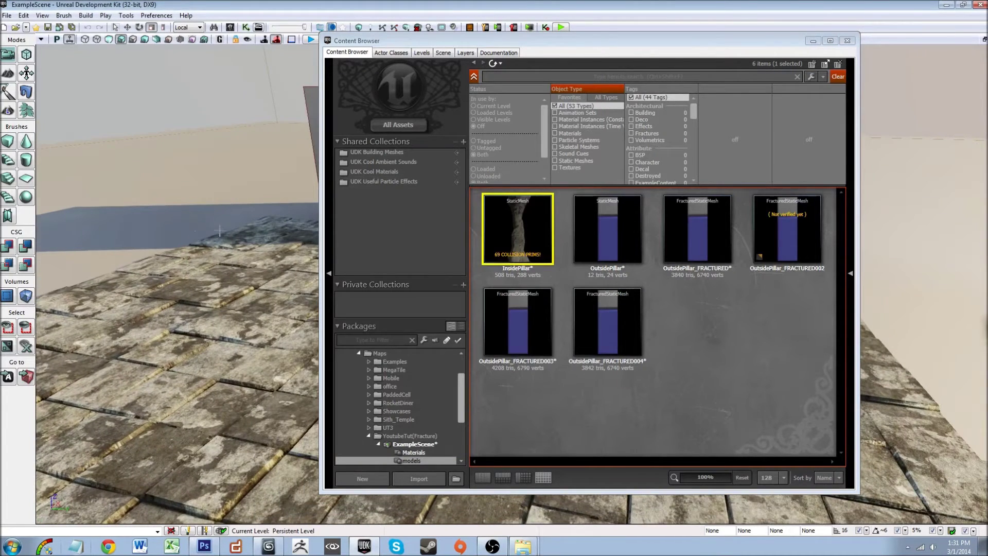
pyautogui.click(610, 327)
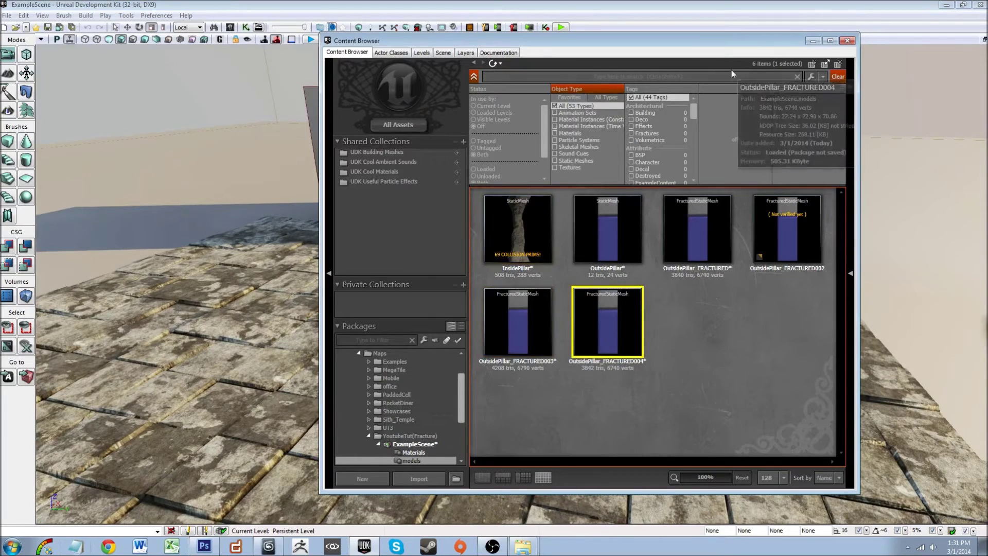
pyautogui.moveTo(760, 41); pyautogui.dragTo(935, 332)
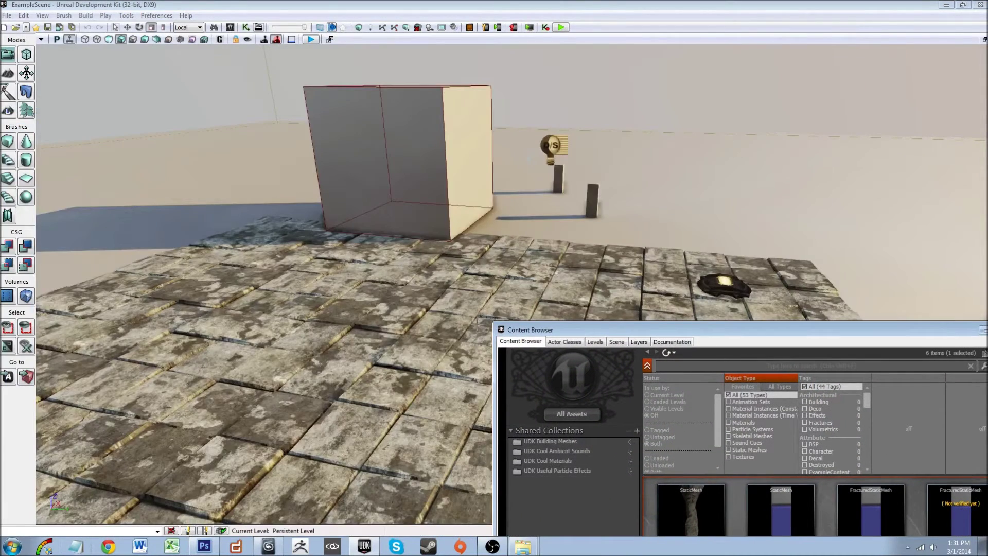
pyautogui.rightClick(308, 337)
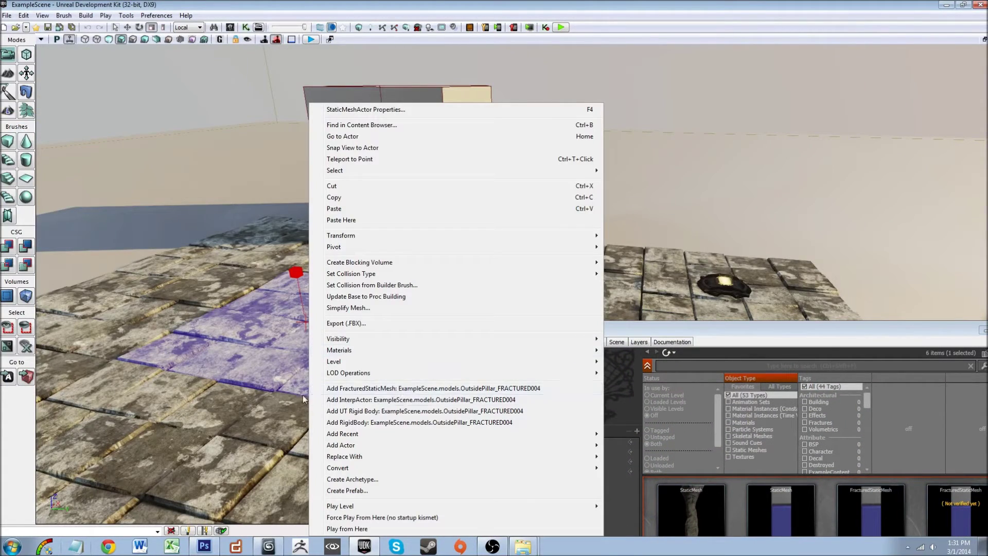
pyautogui.click(408, 391)
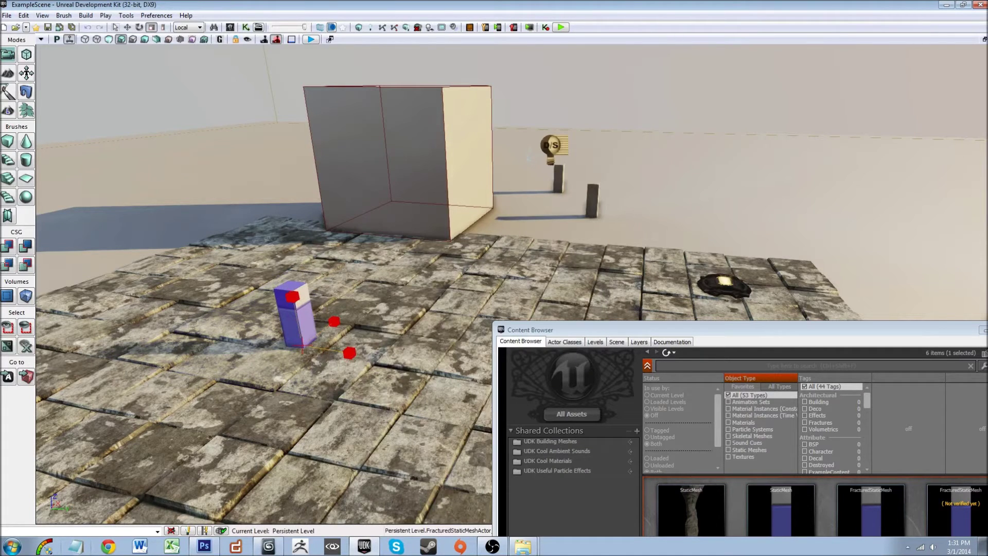
# Step: Scale the placed pillar uniformly to about 3.06 and set it to rest on the stone floor
pyautogui.moveTo(292, 297); pyautogui.dragTo(292, 159)
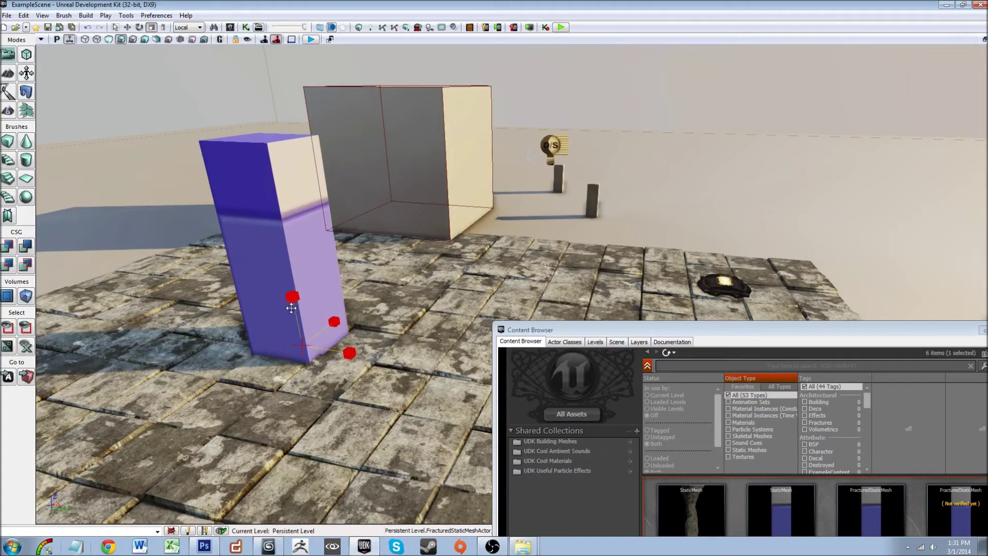
pyautogui.press('space')
pyautogui.moveTo(292, 311); pyautogui.dragTo(289, 292)
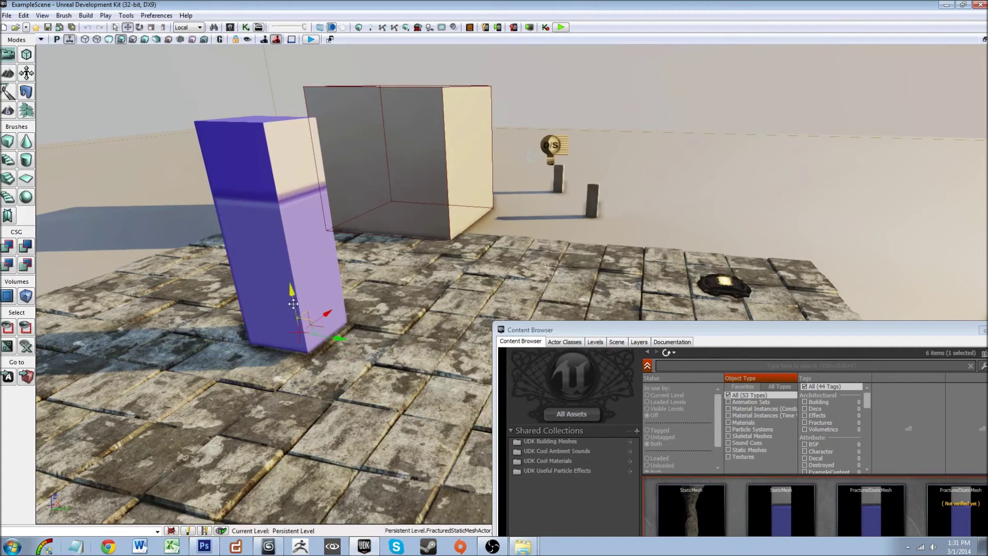
pyautogui.moveTo(293, 304); pyautogui.dragTo(334, 311)
# Step: Play the level in the editor preview and shoot two sides of the pillar with the starting weapon
pyautogui.moveTo(721, 330); pyautogui.dragTo(385, 230)
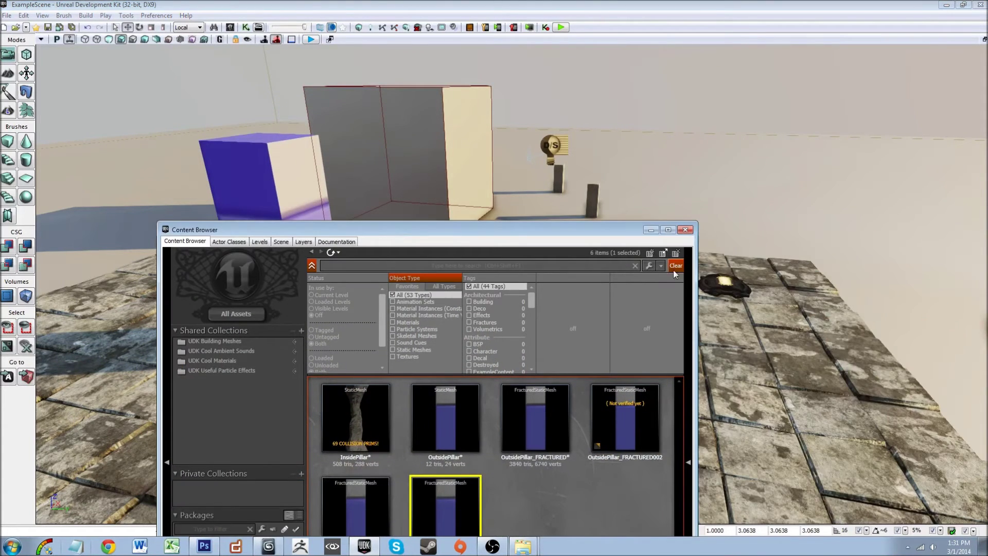
pyautogui.click(651, 230)
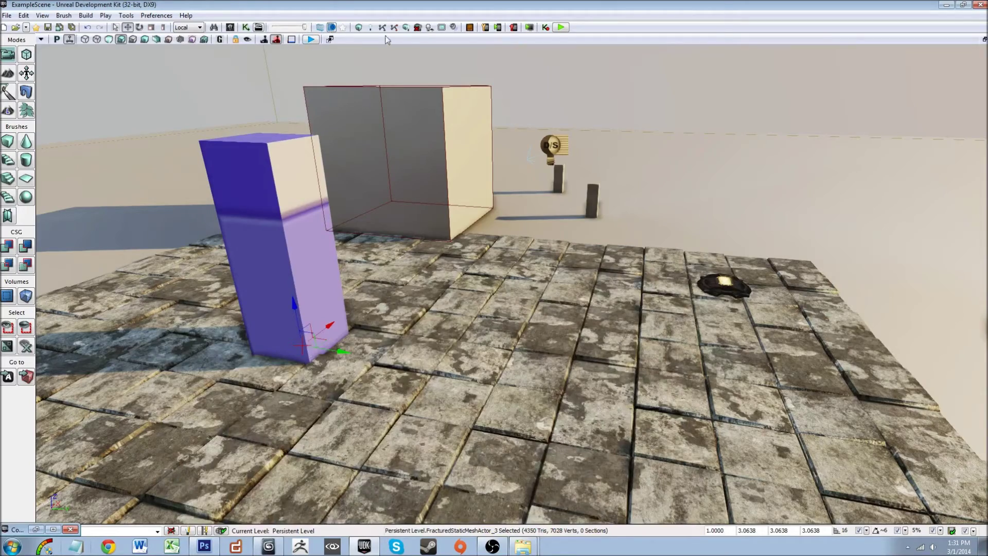
pyautogui.click(560, 29)
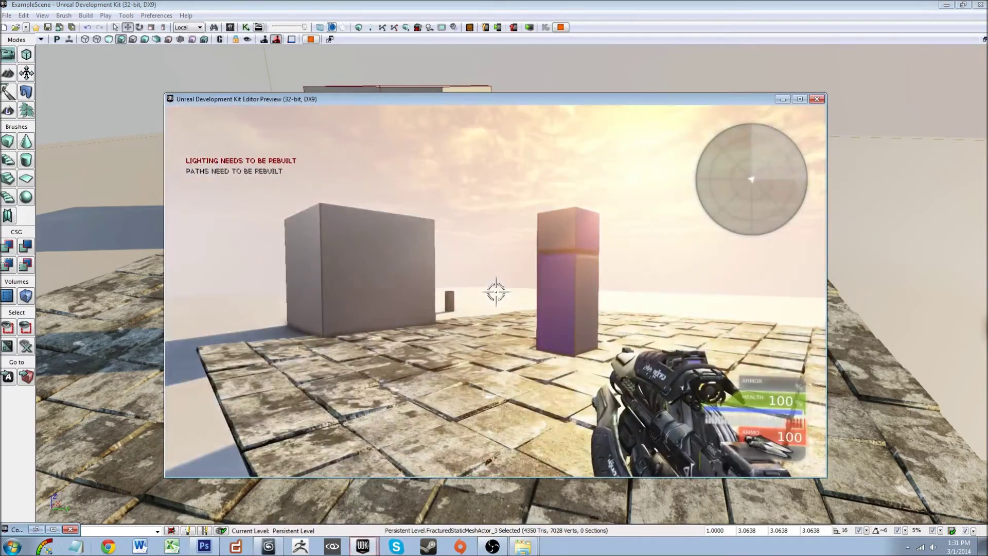
pyautogui.press('w')
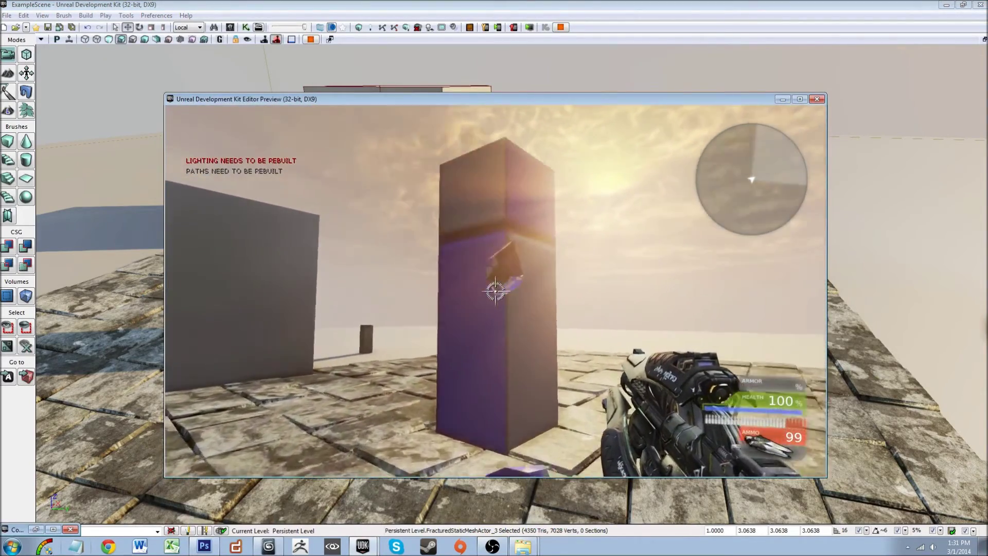
pyautogui.click(496, 292)
pyautogui.press('d')
pyautogui.click(496, 291)
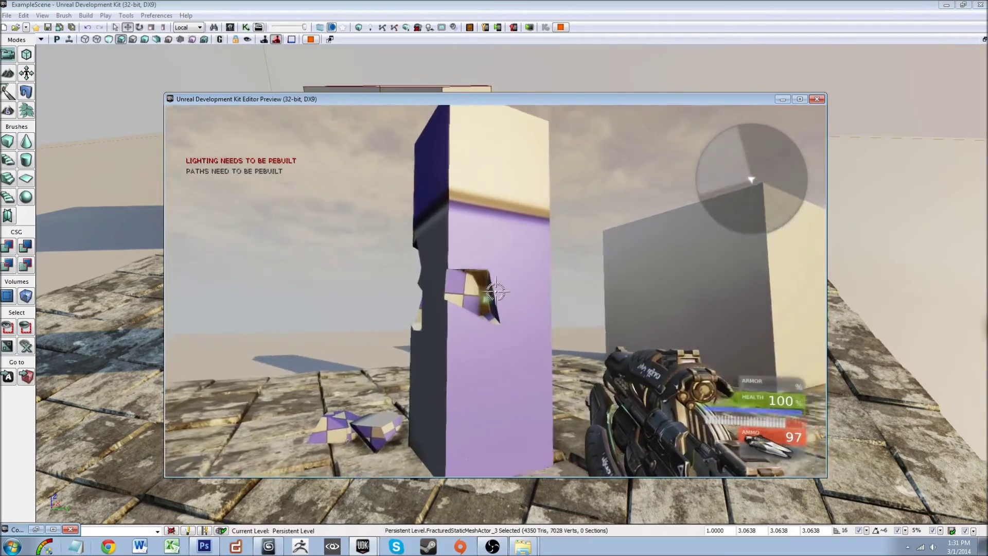
# Step: Switch to the rocket launcher, fire at the pillar and examine how its chunks break away
pyautogui.press('w')
pyautogui.press('w')
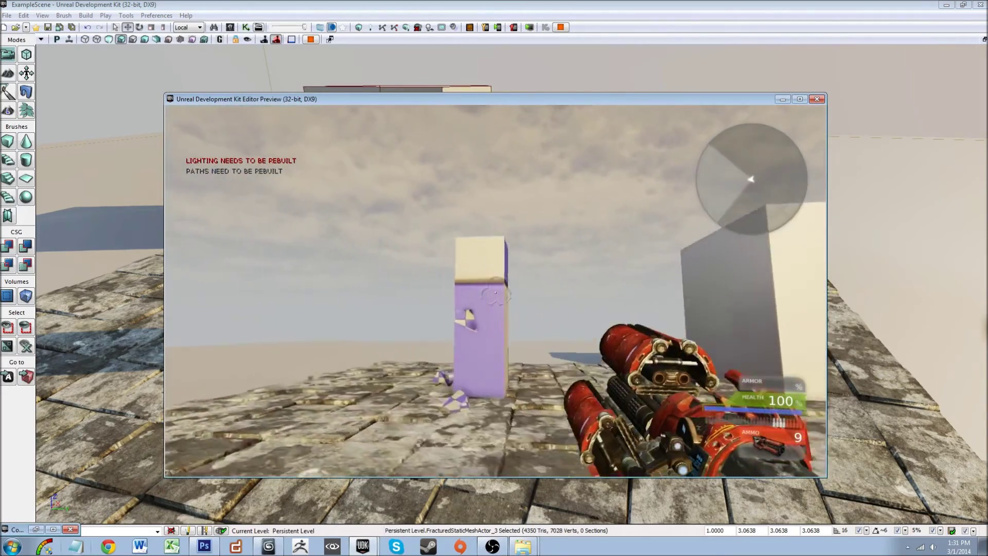
pyautogui.click(496, 291)
pyautogui.press('a')
pyautogui.click(496, 292)
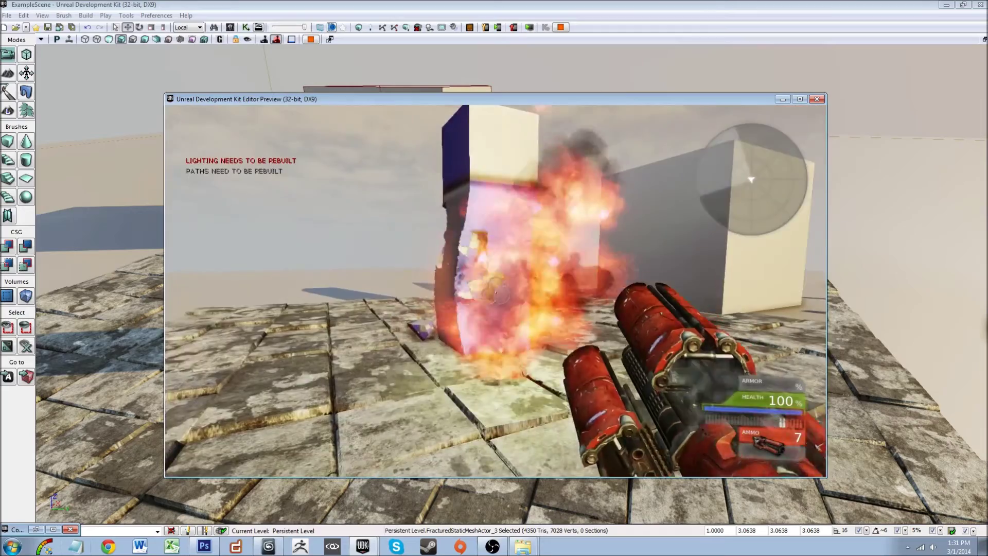
pyautogui.press('d')
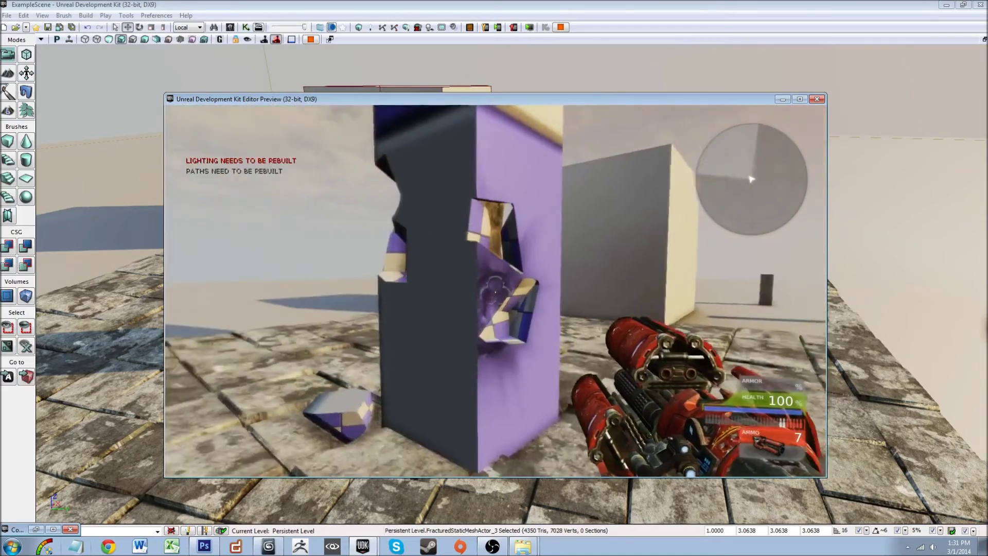
# Step: Back away from the pillar, switch to the shock rifle and fire both of its modes at the pillar's upper middle
pyautogui.press('s')
pyautogui.scroll(1, 495, 291)
pyautogui.press('s')
pyautogui.press('d')
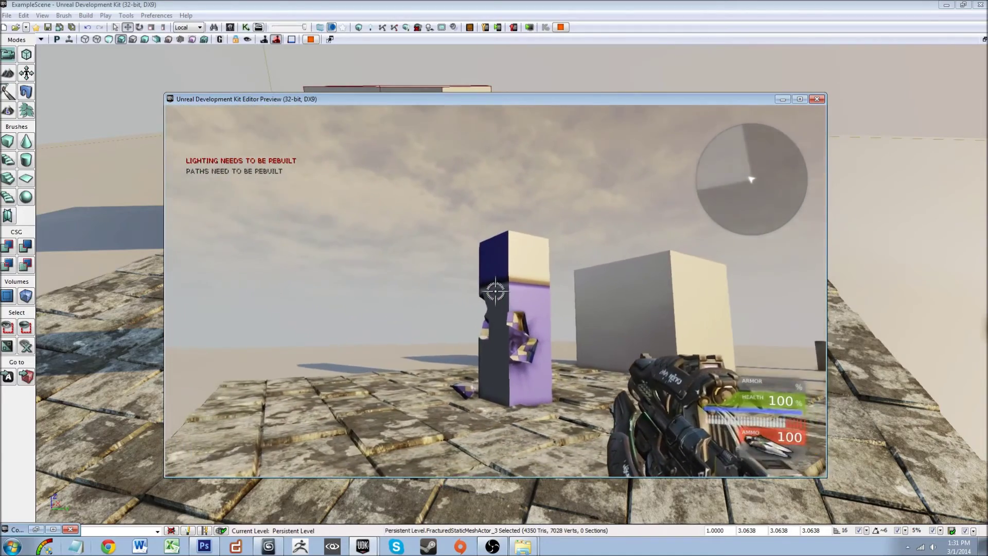
pyautogui.click(496, 292)
pyautogui.press('w')
pyautogui.click(496, 292)
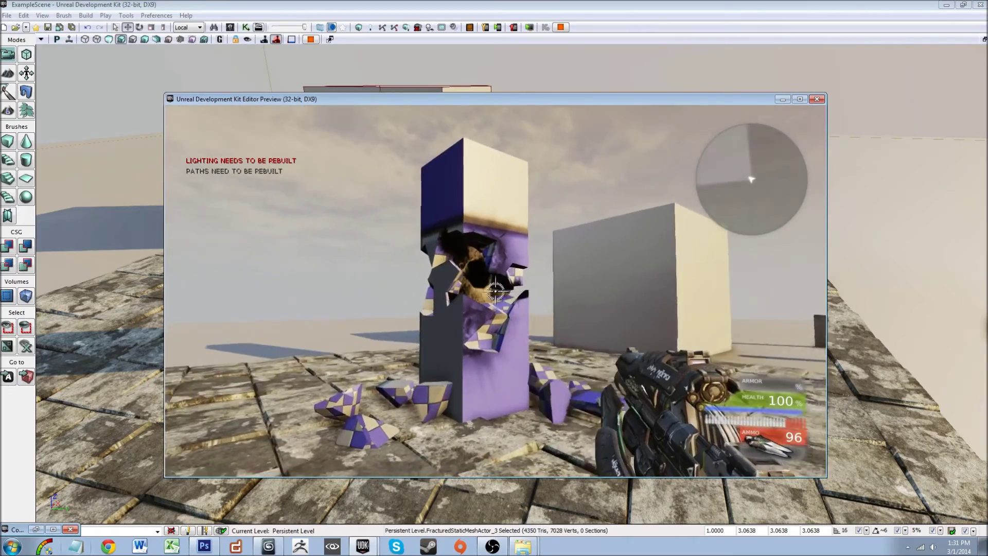
pyautogui.press('s')
pyautogui.rightClick(496, 292)
pyautogui.click(496, 291)
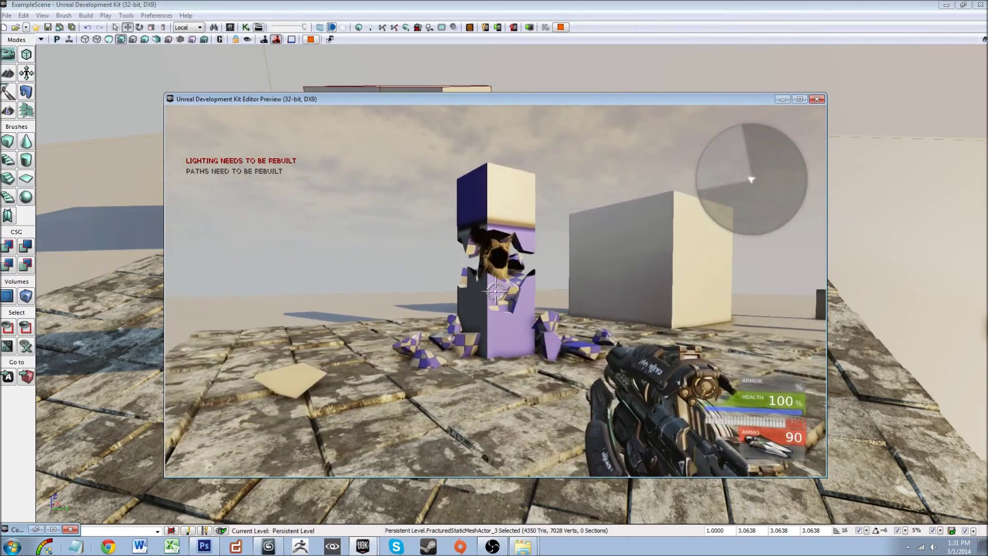
# Step: Continue firing the shock rifle from several sides to strip the remaining middle chunks off the pillar's core
pyautogui.press('w')
pyautogui.click(495, 291)
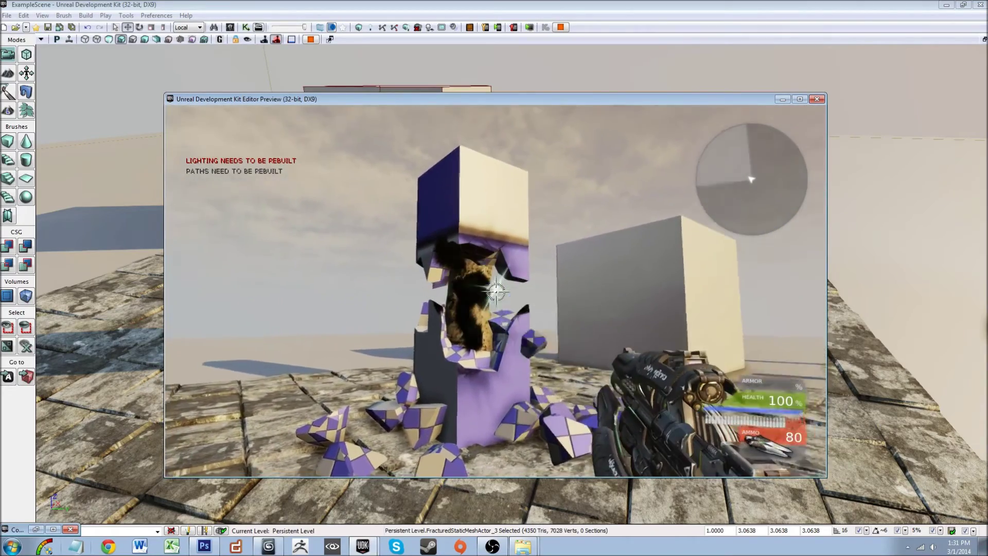
pyautogui.click(496, 291)
pyautogui.press('w')
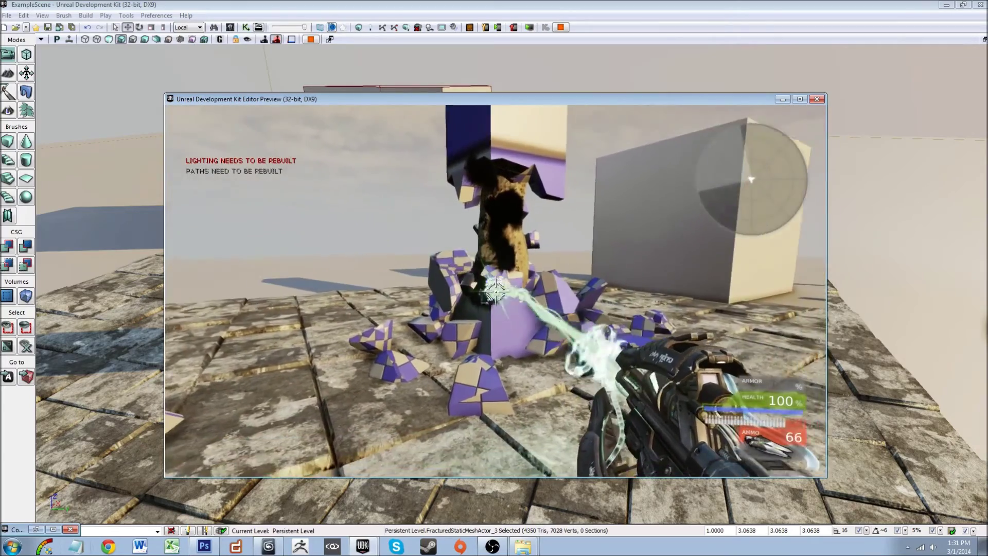
pyautogui.click(496, 291)
pyautogui.press('s')
pyautogui.click(495, 291)
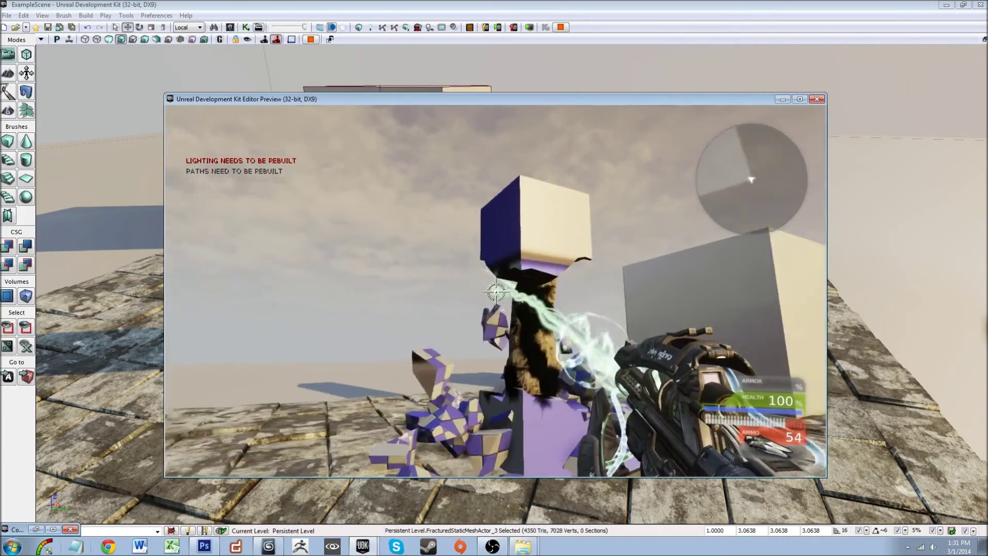
pyautogui.press('a')
pyautogui.click(495, 291)
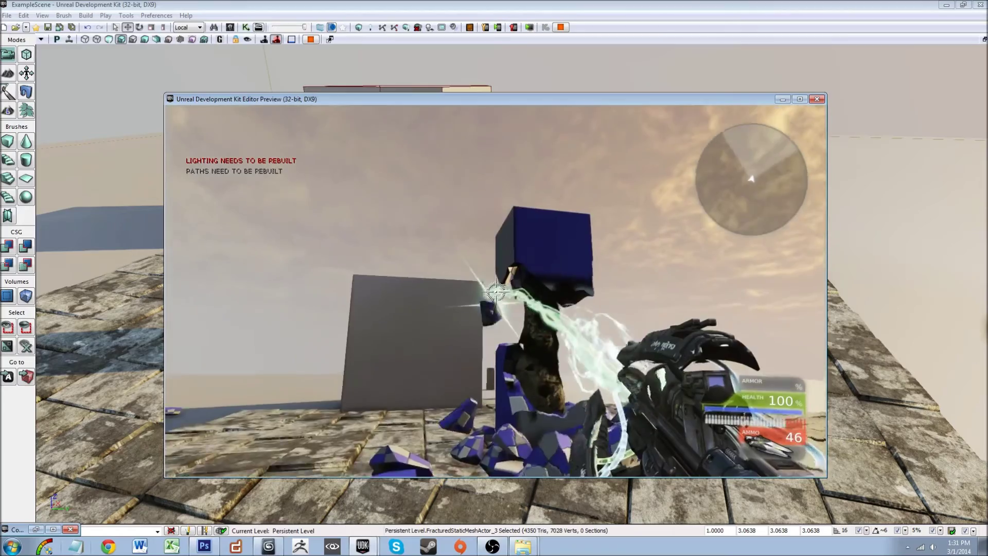
pyautogui.press('a')
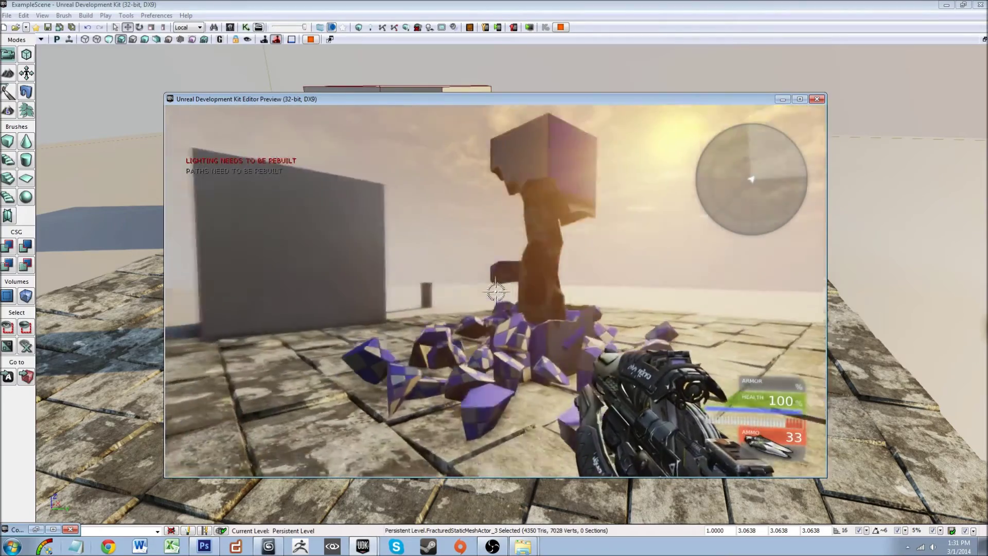
pyautogui.click(495, 291)
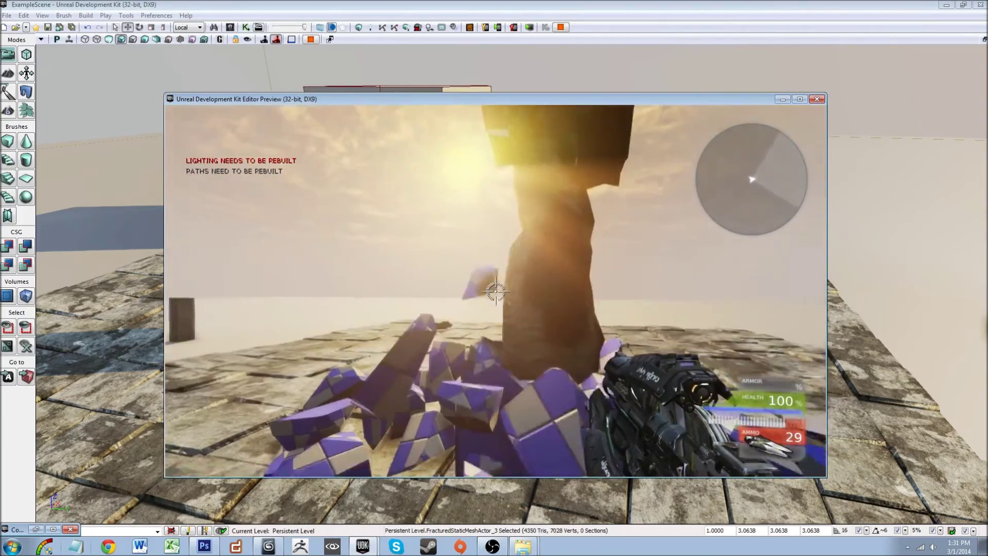
pyautogui.click(495, 291)
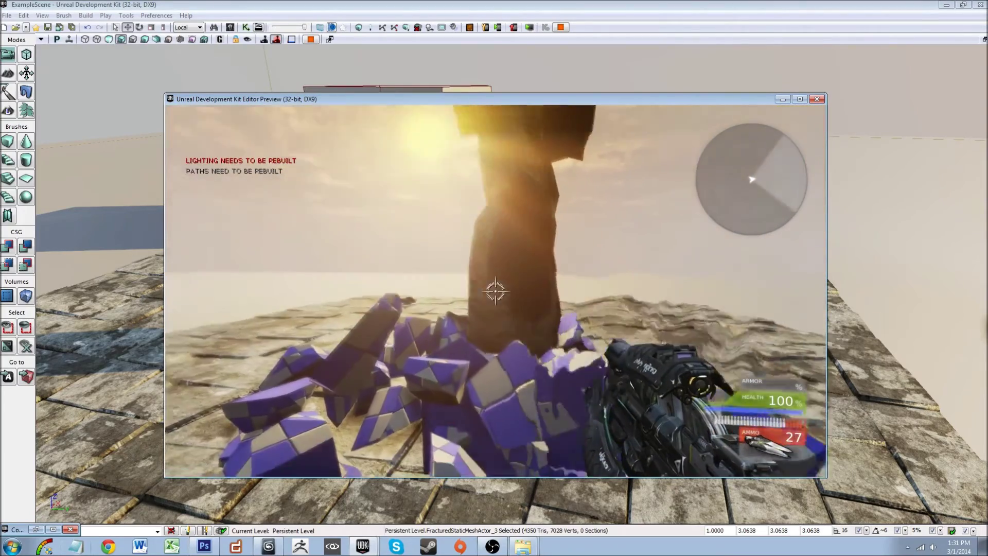
# Step: Walk around the damaged pillar and examine the exposed inner core, fixed end chunks and fallen debris
pyautogui.press('w')
pyautogui.press('s')
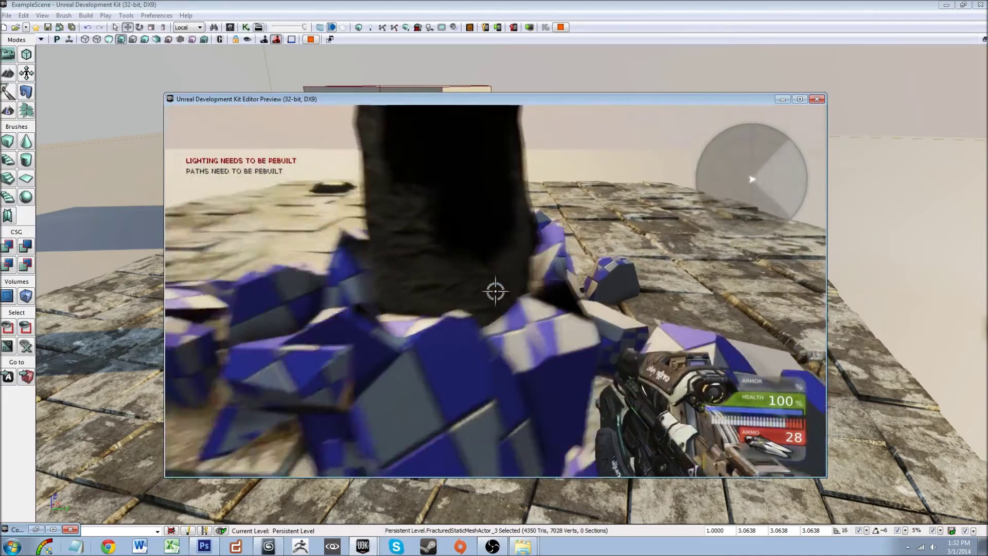
pyautogui.press('d')
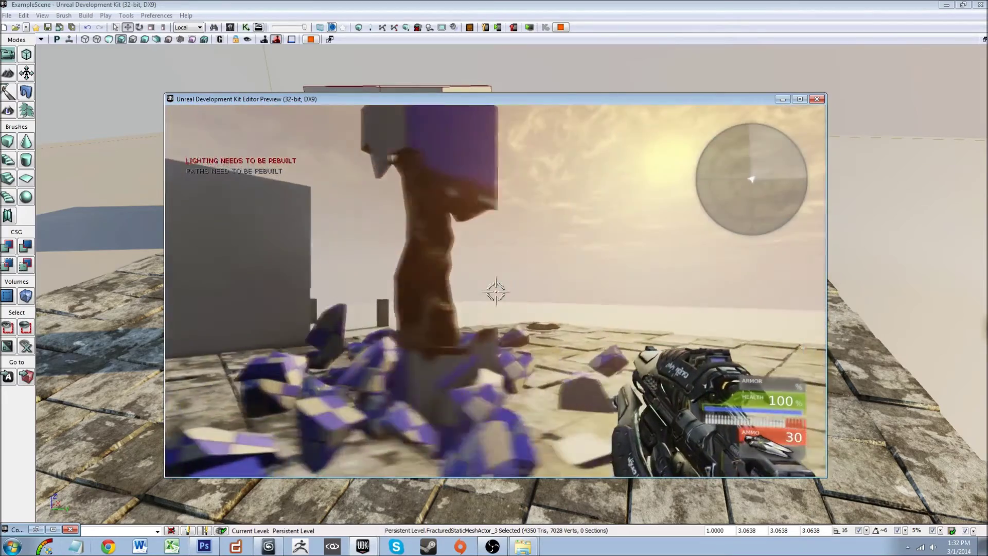
pyautogui.press('w')
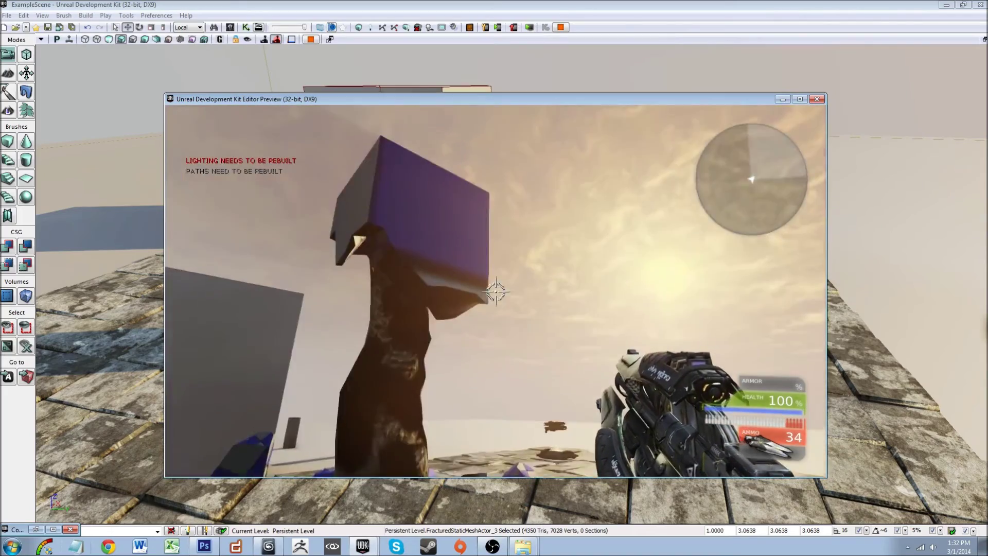
pyautogui.press('a')
pyautogui.press('a')
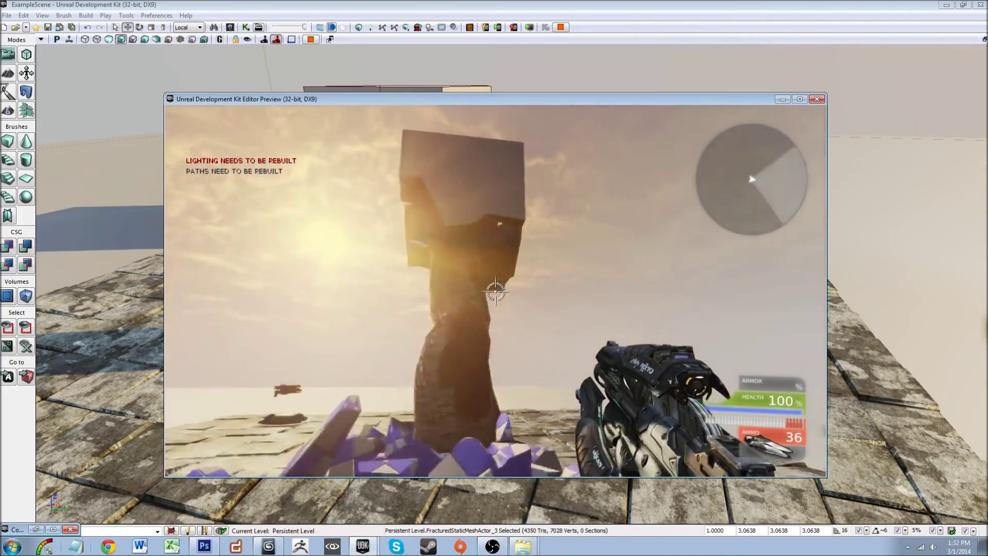
pyautogui.press('w')
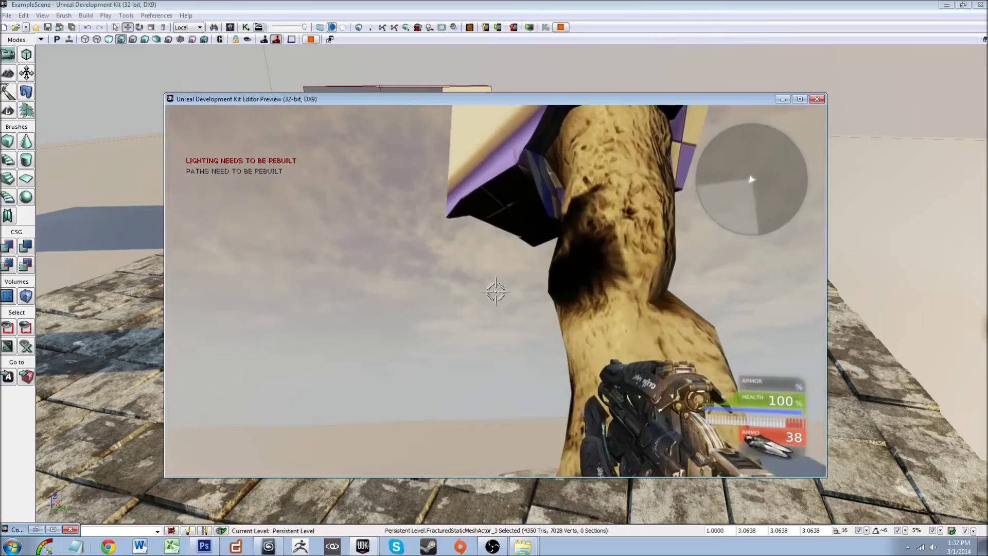
# Step: Shoot the fragments below the pillar's top block from a distance, inspect the base up close and end the preview
pyautogui.press('s')
pyautogui.rightClick(495, 291)
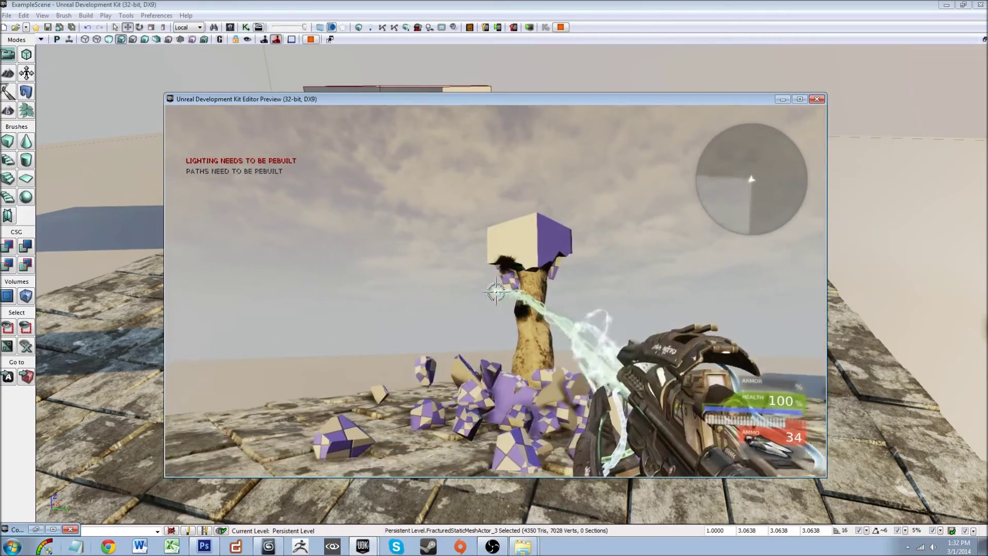
pyautogui.press('a')
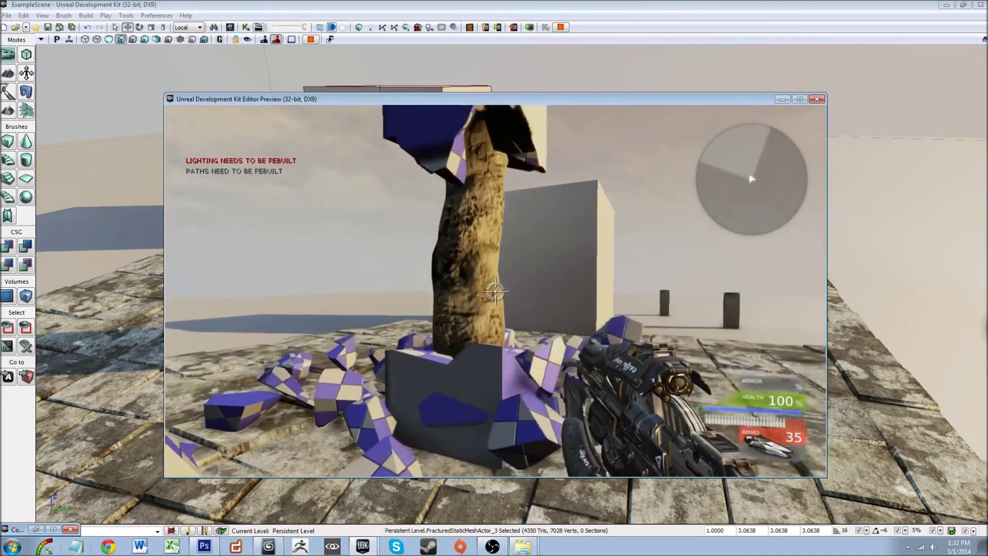
pyautogui.press('Escape')
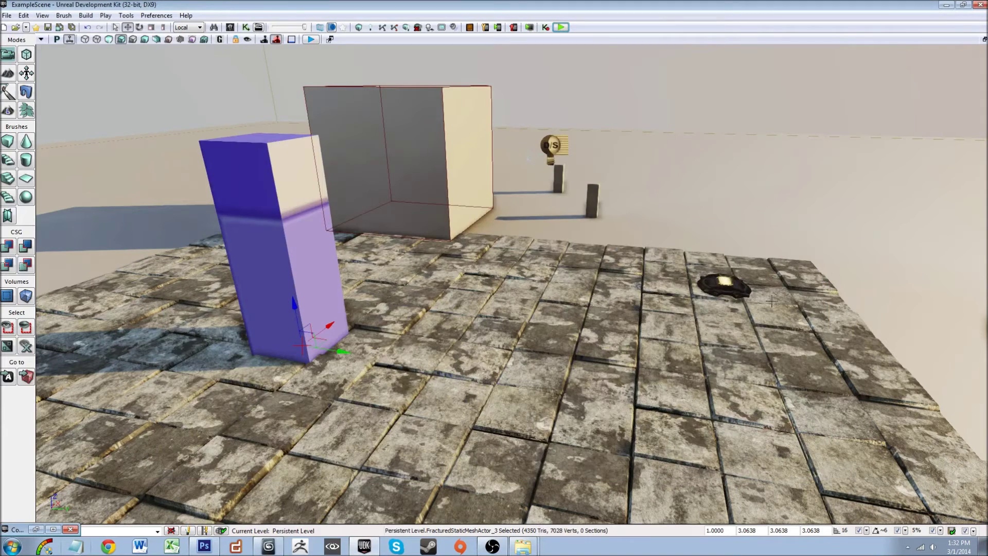
# Step: Restore the Content Browser, open OutsidePillar_FRACTURED004 in the Static Mesh Editor and place the two windows apart
pyautogui.click(36, 530)
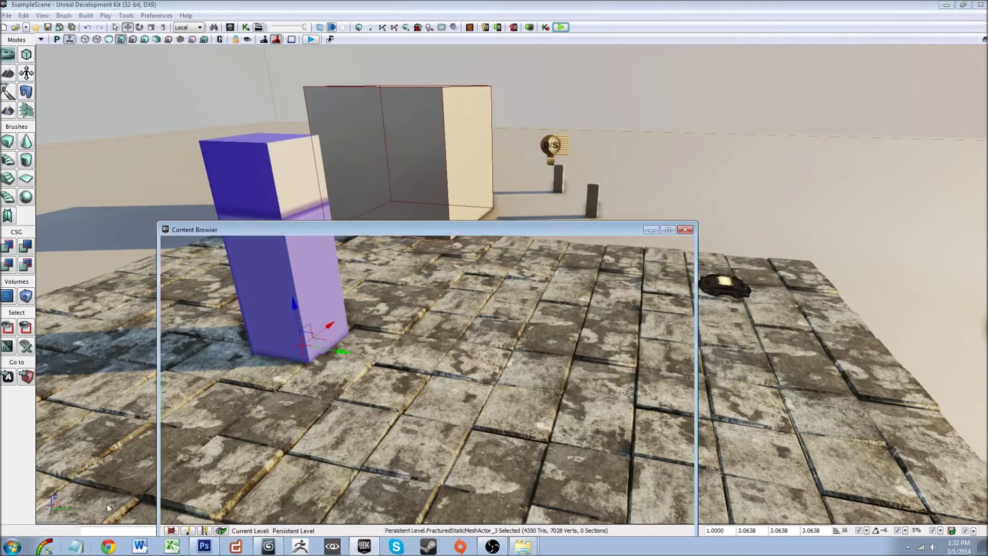
pyautogui.moveTo(433, 230); pyautogui.dragTo(559, 60)
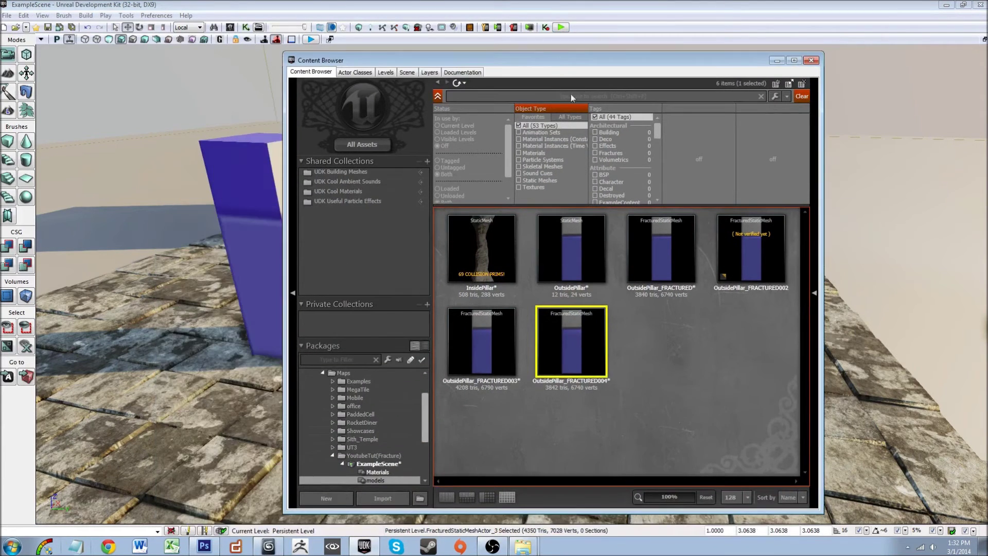
pyautogui.doubleClick(582, 357)
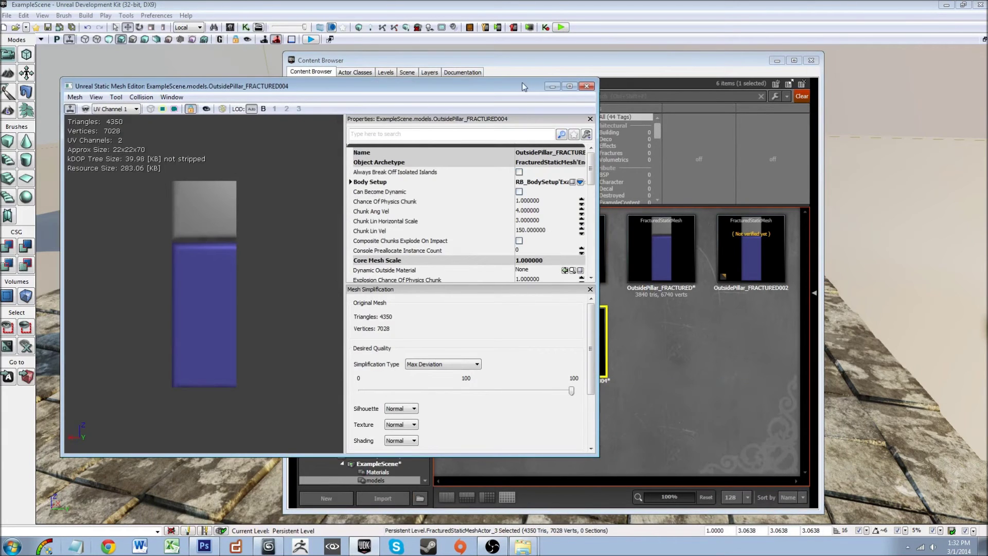
pyautogui.moveTo(522, 83); pyautogui.dragTo(505, 90)
pyautogui.moveTo(532, 58); pyautogui.dragTo(722, 44)
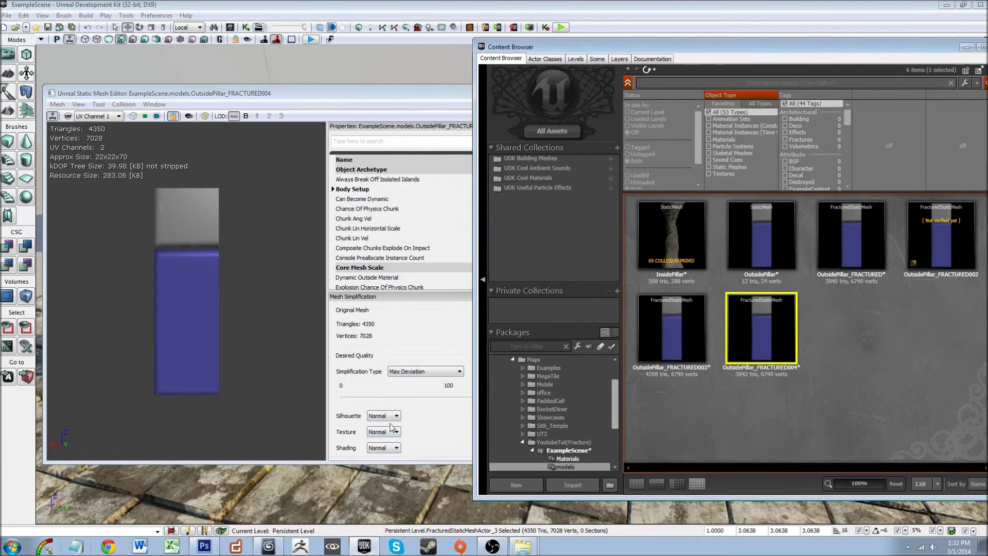
# Step: Review the fractured mesh's physics chunk and collision properties, and move the mesh editor aside to uncover the pillar
pyautogui.click(441, 93)
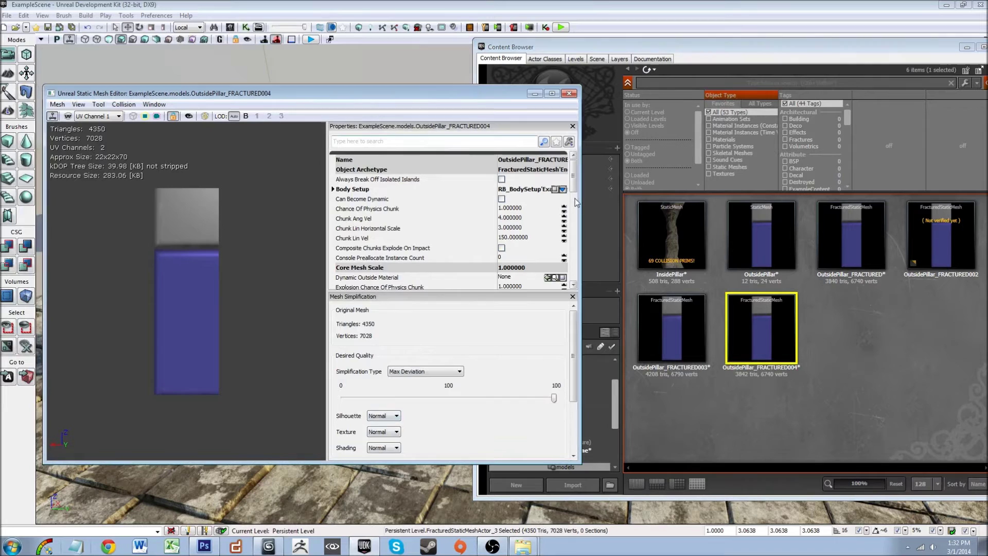
pyautogui.moveTo(574, 189); pyautogui.dragTo(577, 288)
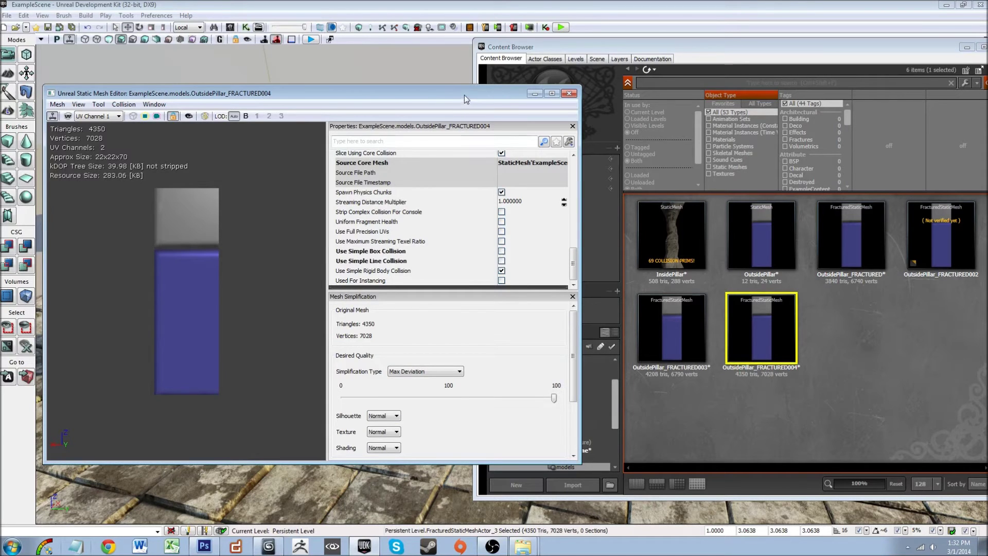
pyautogui.moveTo(465, 99); pyautogui.dragTo(760, 129)
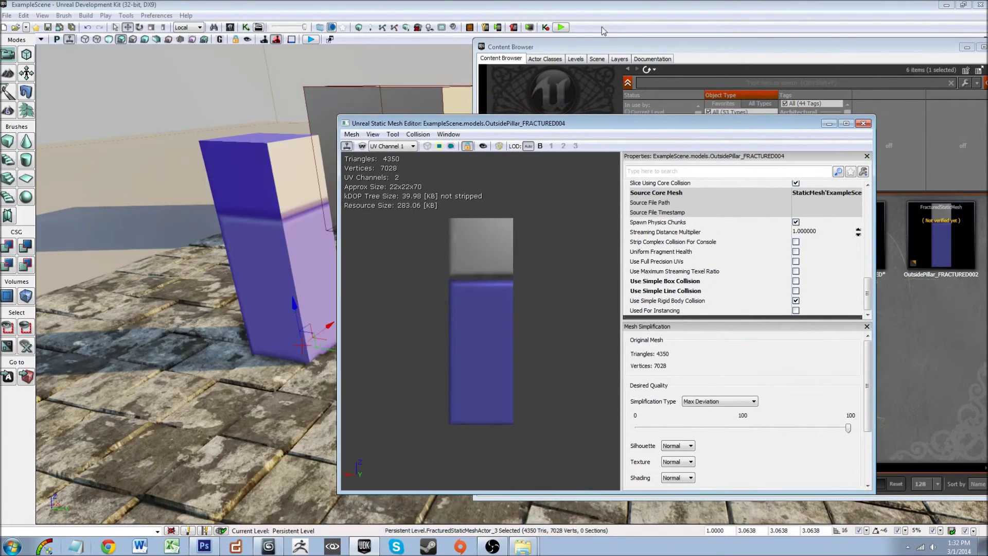
# Step: Play the level again, shoot the intact pillar with the shock rifle and inspect the break from different sides
pyautogui.click(561, 27)
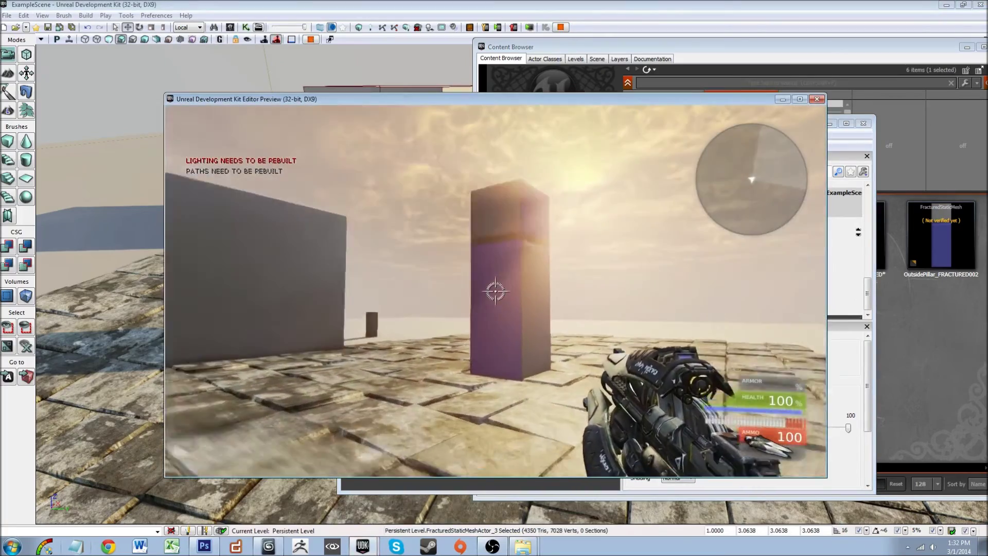
pyautogui.click(496, 291)
pyautogui.press('w')
pyautogui.rightClick(495, 291)
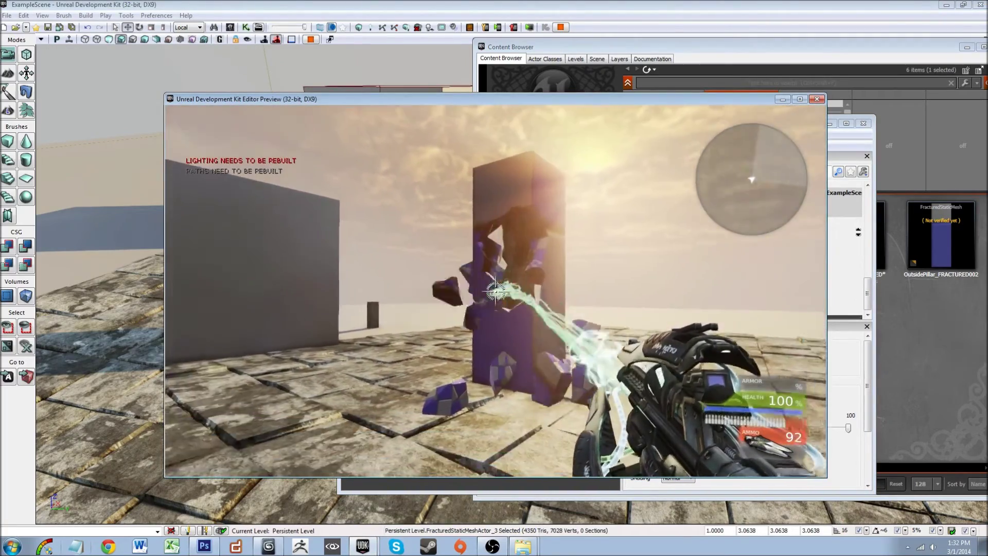
pyautogui.press('w')
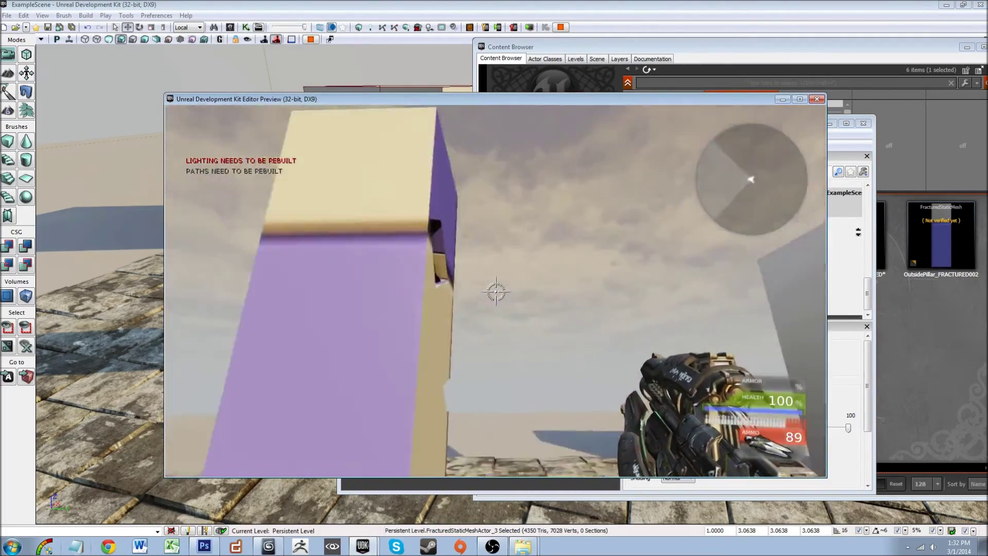
pyautogui.press('a')
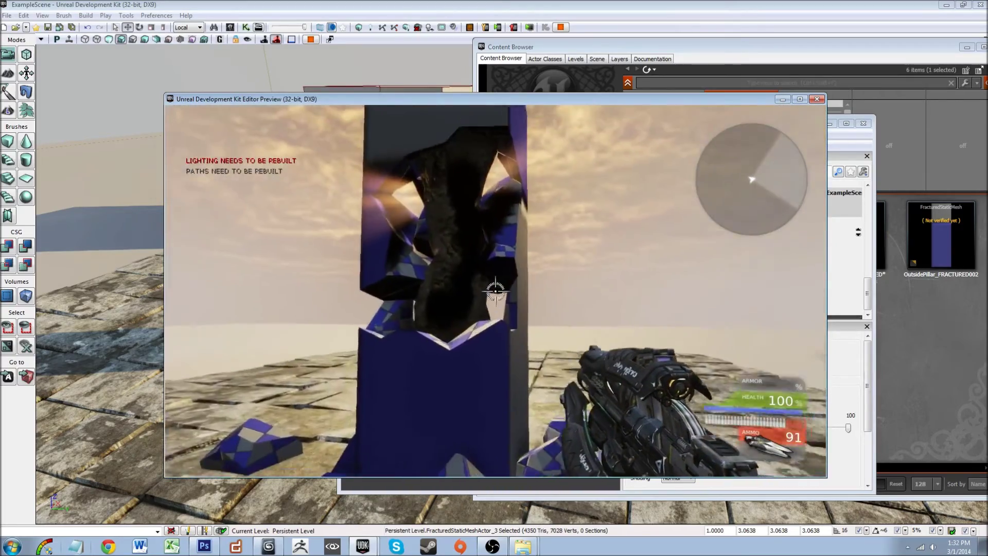
pyautogui.rightClick(496, 291)
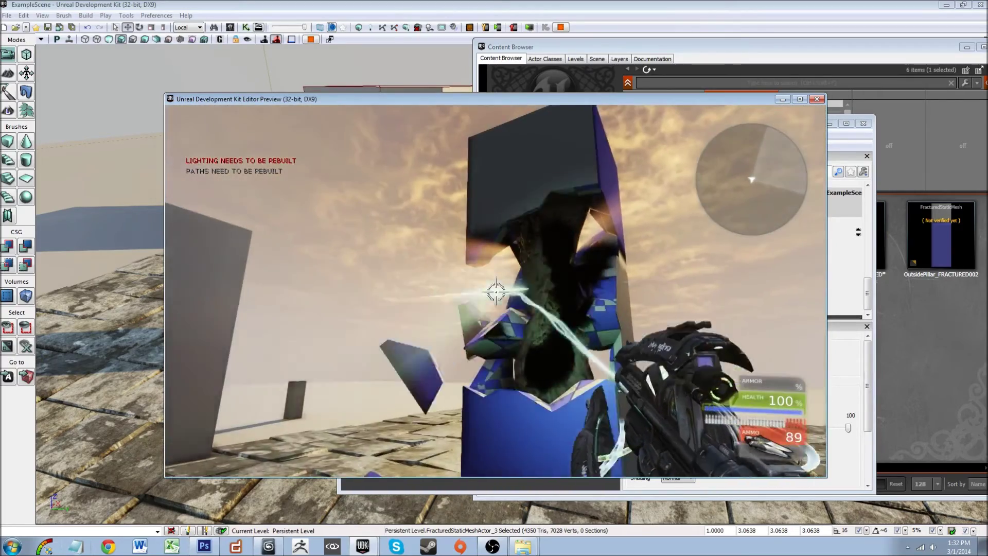
# Step: Pick up the rocket launcher, fire it at the pillar's undamaged side and end the preview
pyautogui.press('w')
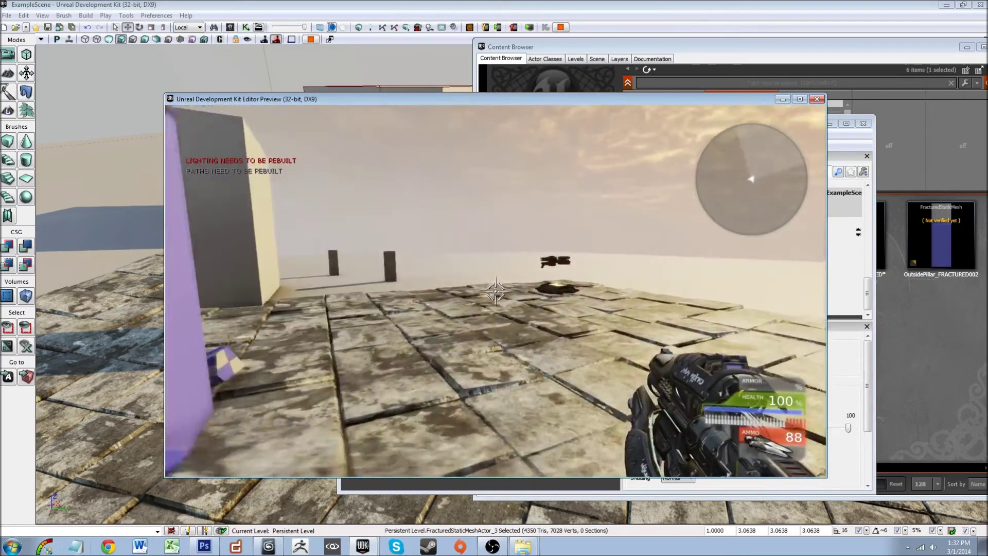
pyautogui.press('w')
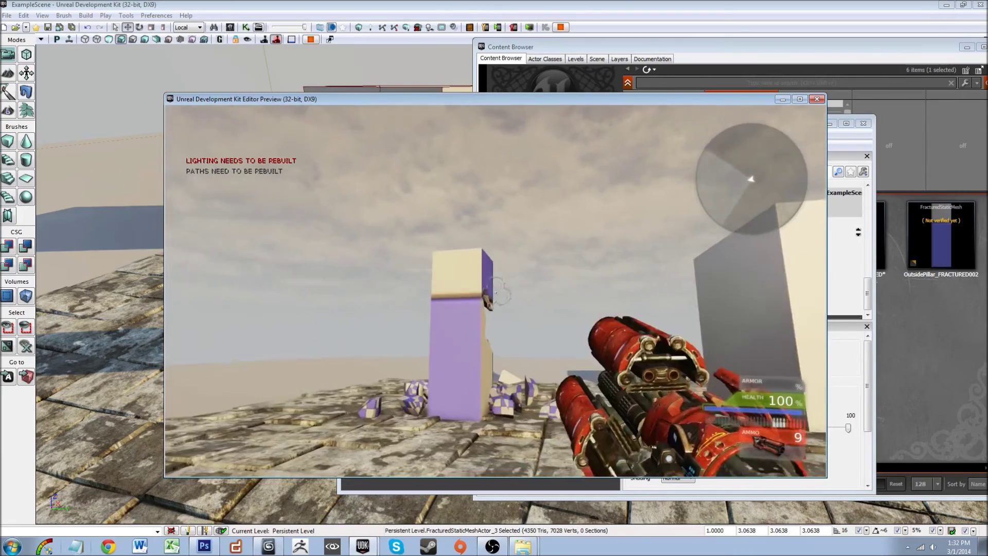
pyautogui.click(495, 291)
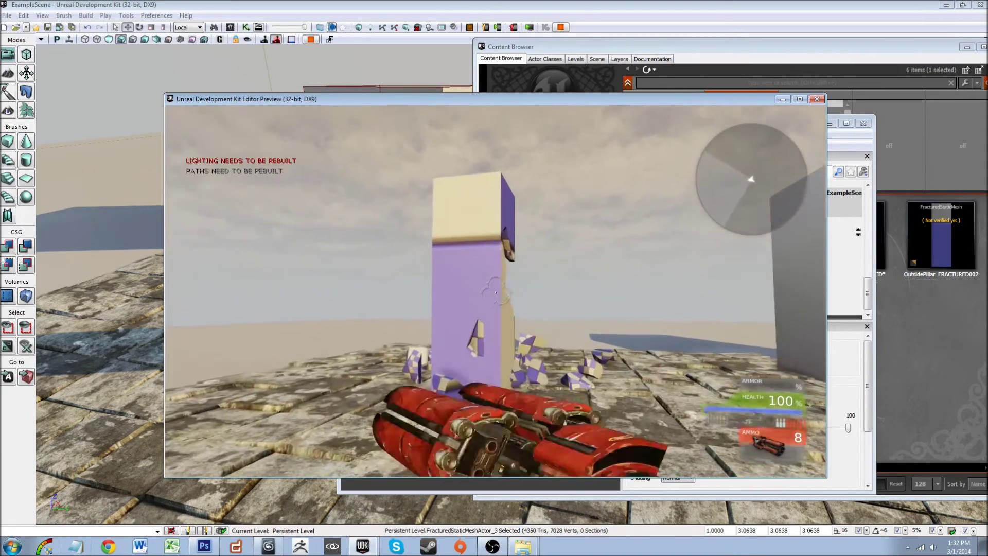
pyautogui.press('Escape')
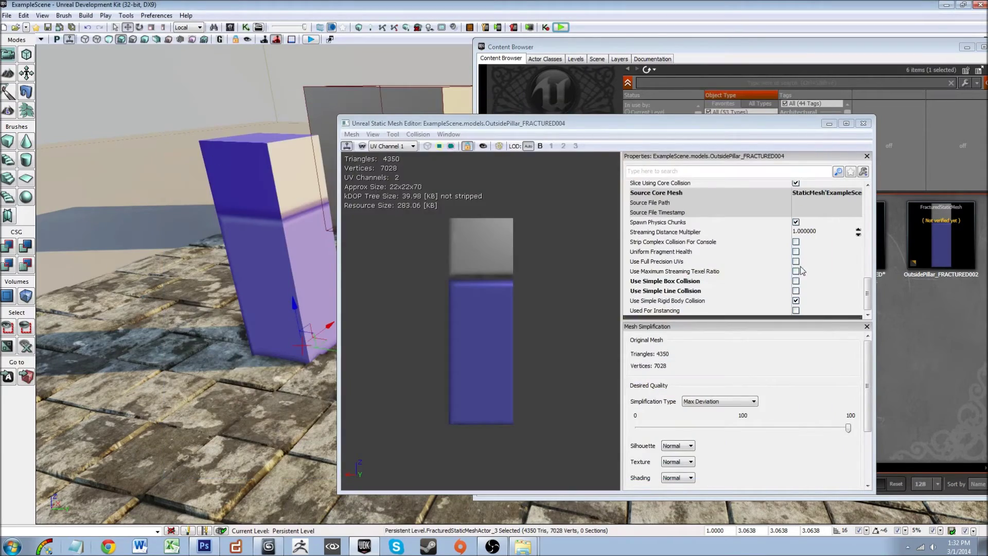
# Step: Expand the fractured mesh's LODInfo down to the material settings of element 0
pyautogui.moveTo(863, 295); pyautogui.dragTo(859, 263)
pyautogui.click(628, 243)
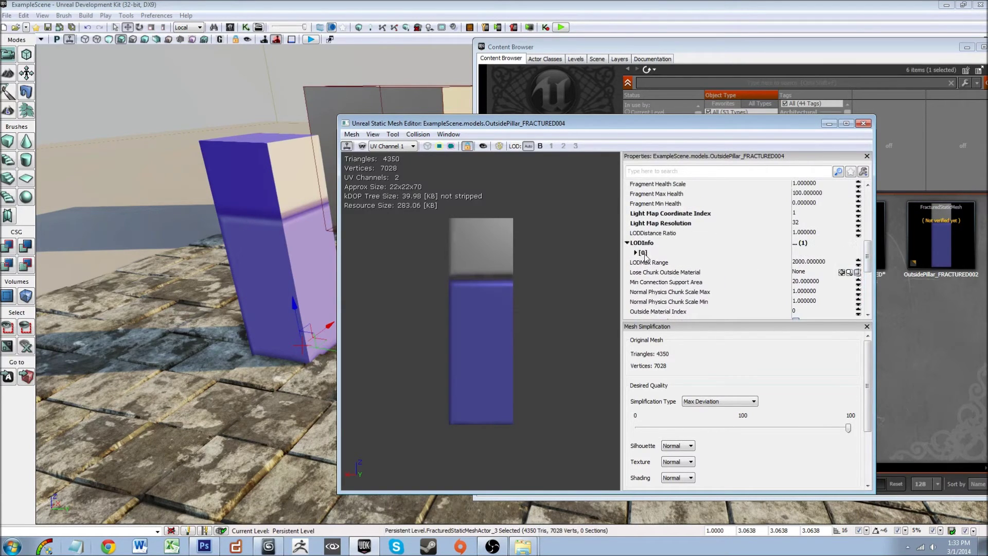
pyautogui.click(639, 254)
pyautogui.click(647, 266)
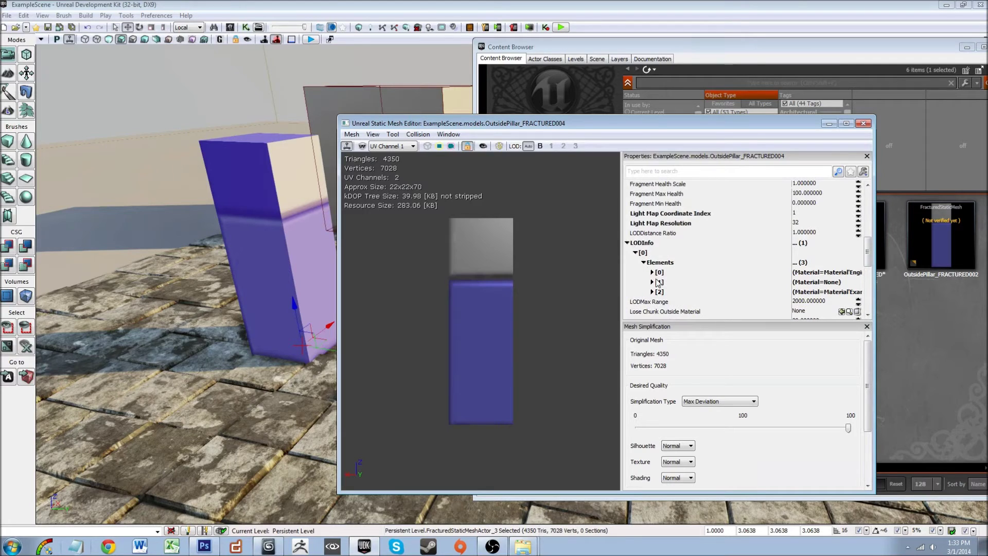
pyautogui.click(652, 273)
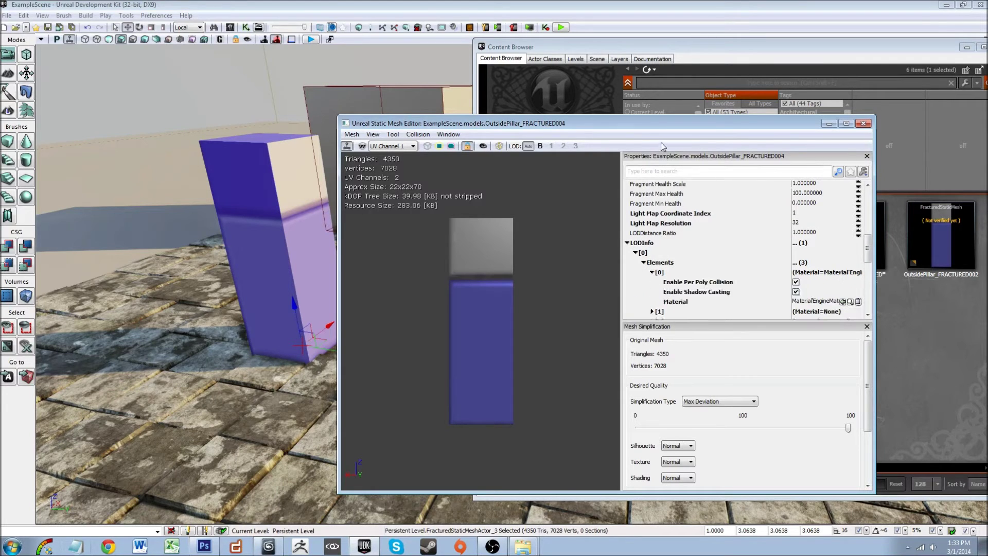
# Step: Place the mesh editor beside the Content Browser's asset thumbnails and widen its window and property value column
pyautogui.moveTo(660, 130); pyautogui.dragTo(380, 95)
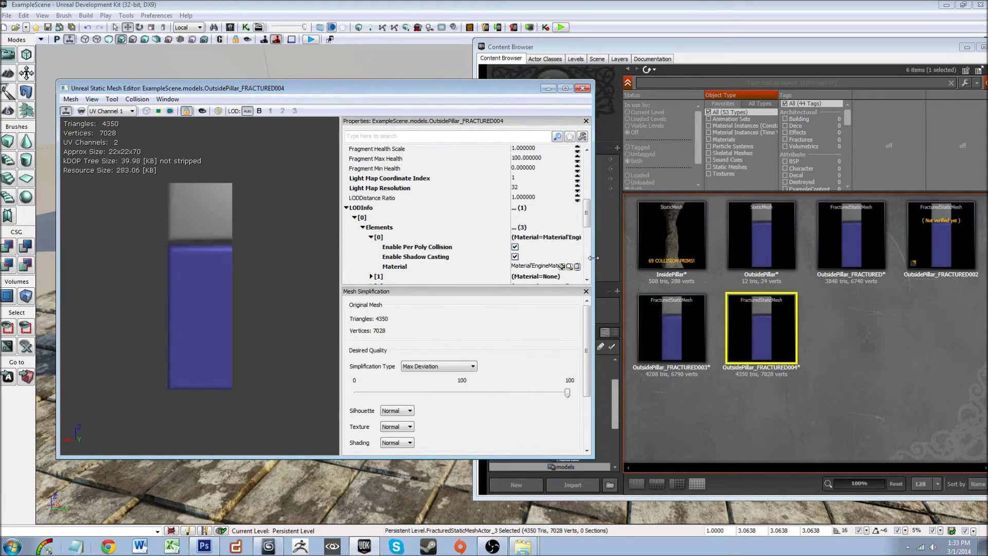
pyautogui.moveTo(593, 257); pyautogui.dragTo(612, 257)
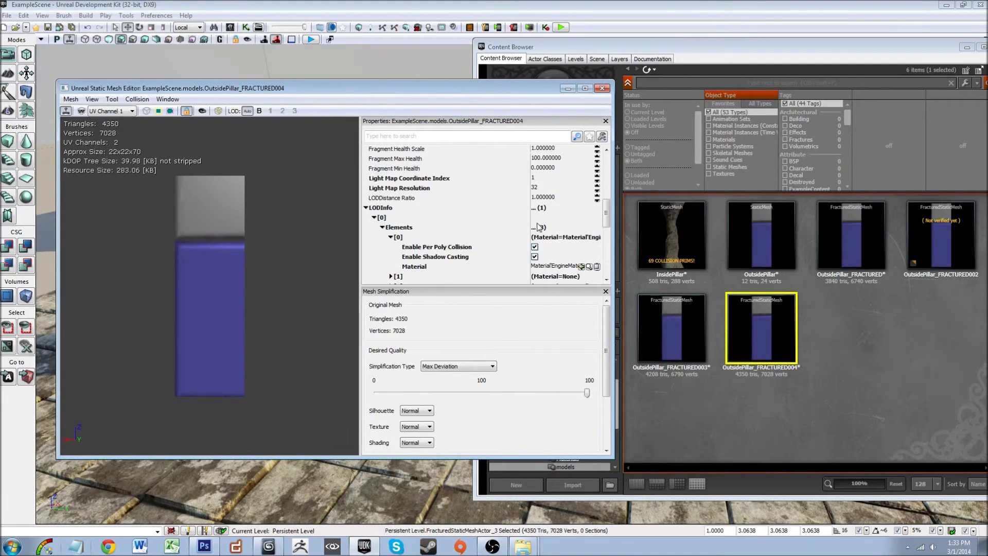
pyautogui.moveTo(531, 220); pyautogui.dragTo(480, 206)
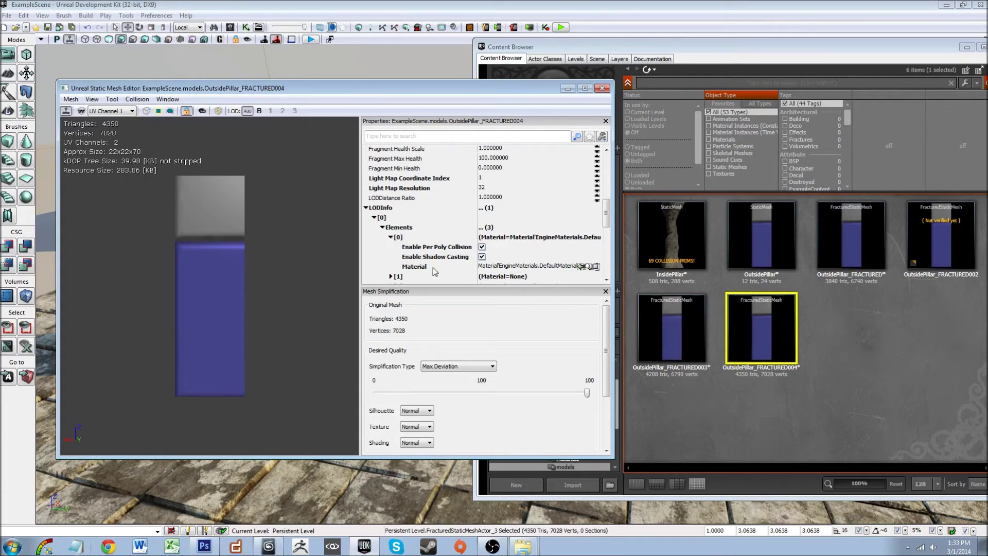
# Step: Expand elements 1 and 2 as well, so that all three material slots are in view
pyautogui.scroll(-1, 435, 256)
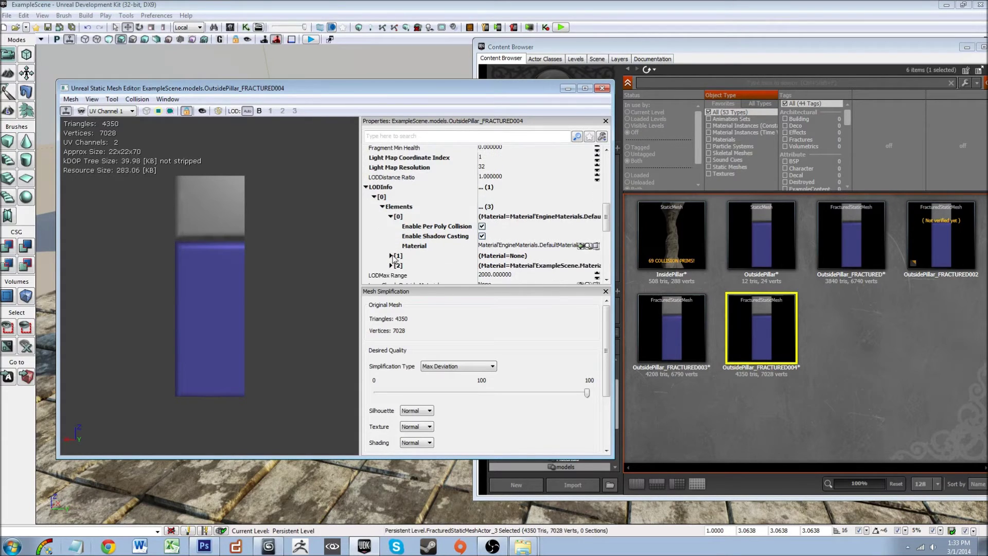
pyautogui.click(392, 256)
pyautogui.scroll(-2, 393, 259)
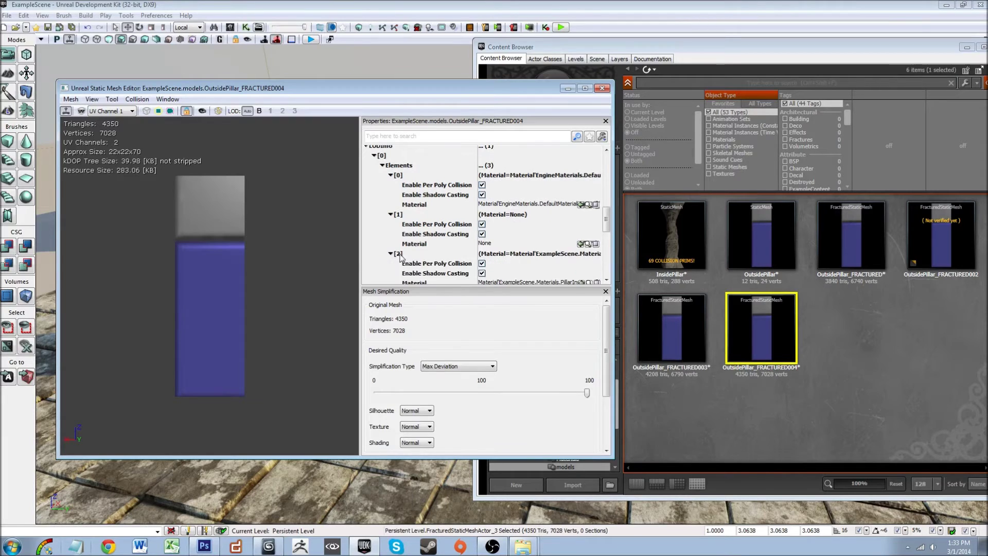
pyautogui.scroll(-4, 401, 261)
pyautogui.scroll(3, 401, 263)
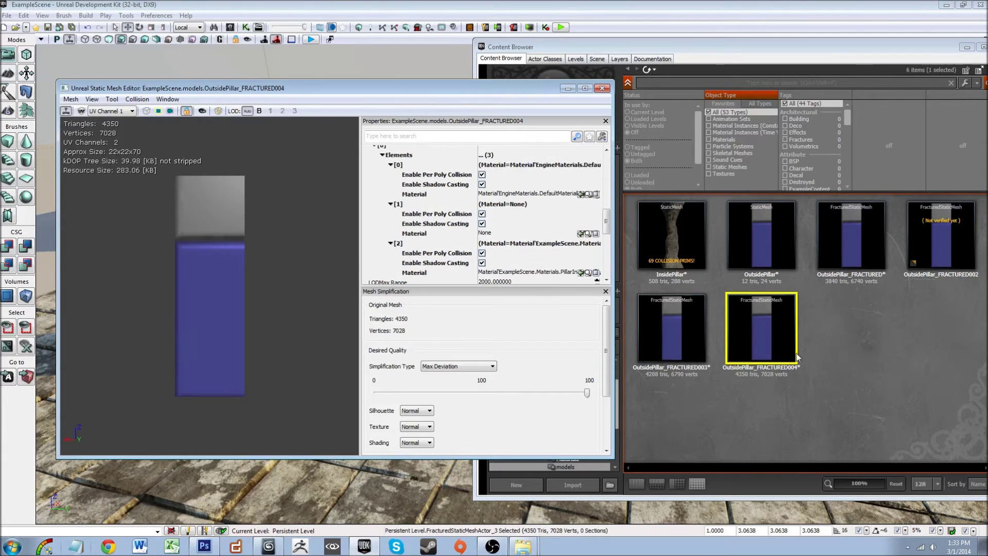
# Step: From the ExampleScene Materials group, assign PillarOutside_mat to element 0 and PillarOutside_Fractured_mat to element 1
pyautogui.click(798, 443)
pyautogui.click(566, 458)
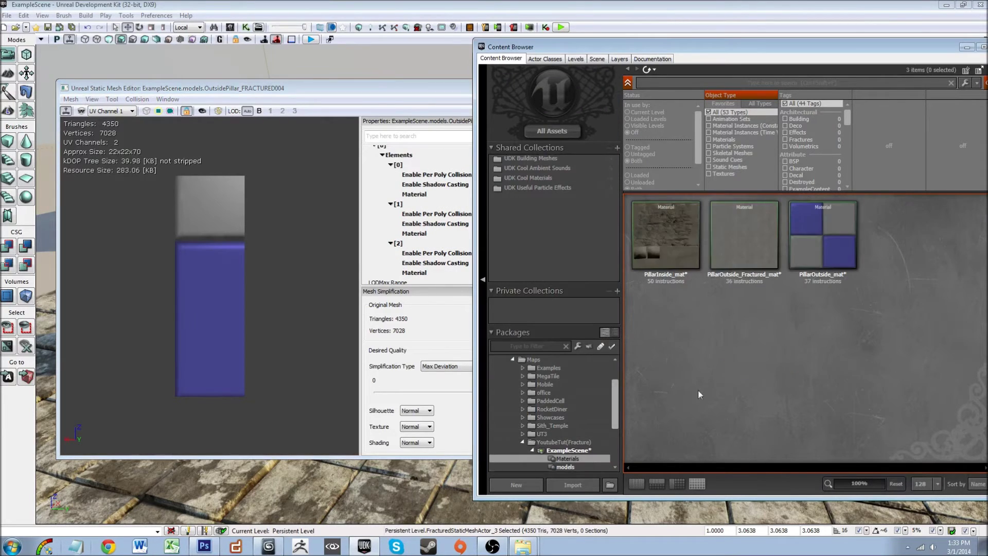
pyautogui.click(730, 263)
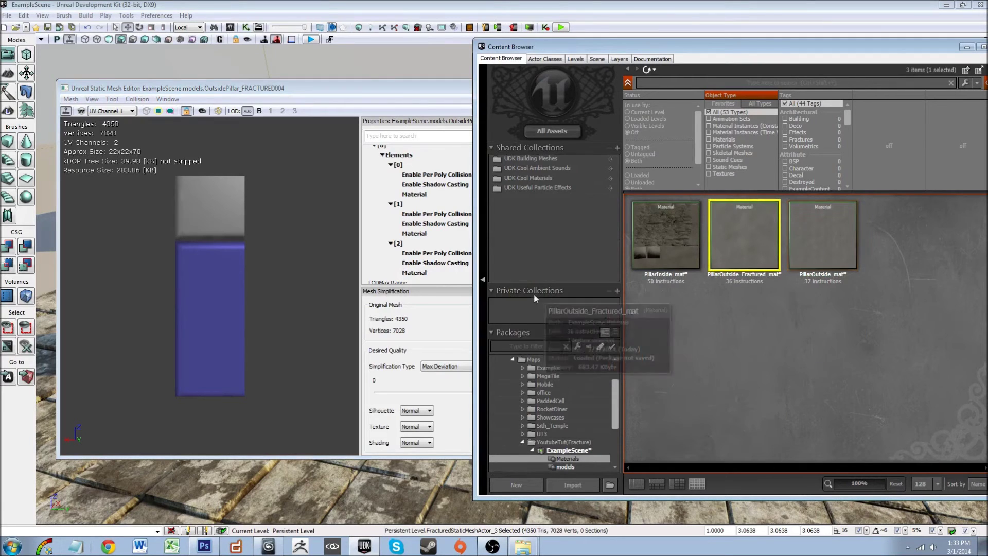
pyautogui.click(816, 261)
pyautogui.click(427, 92)
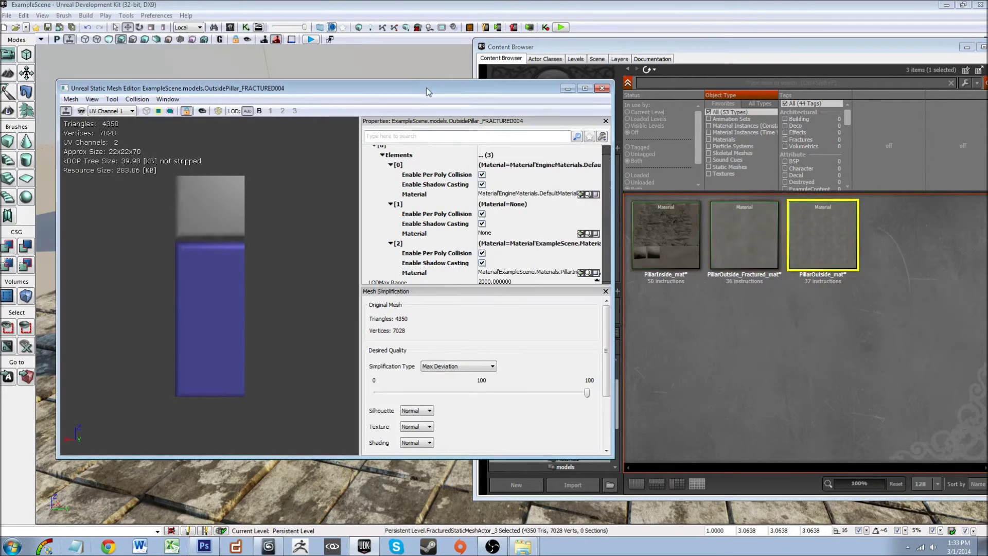
pyautogui.click(581, 195)
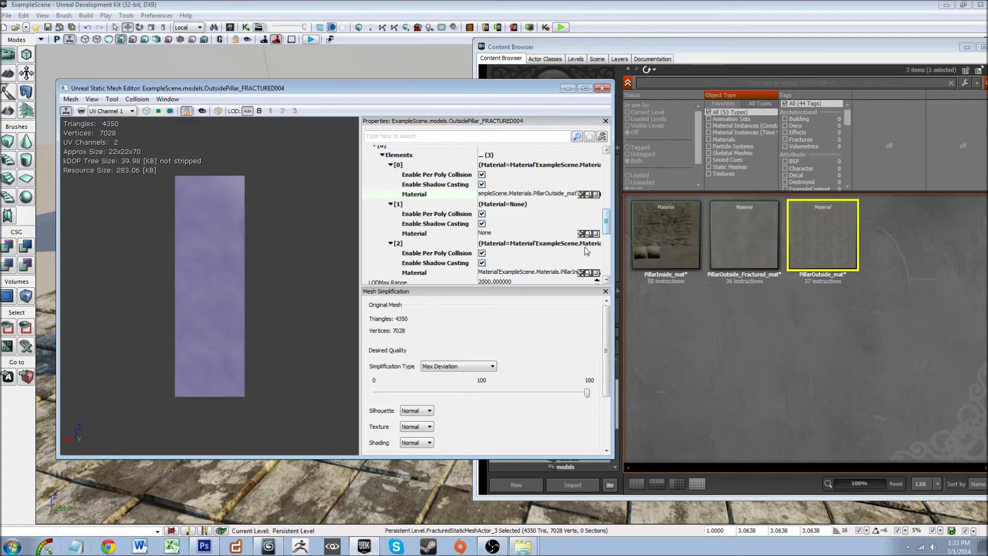
pyautogui.click(744, 234)
pyautogui.click(463, 115)
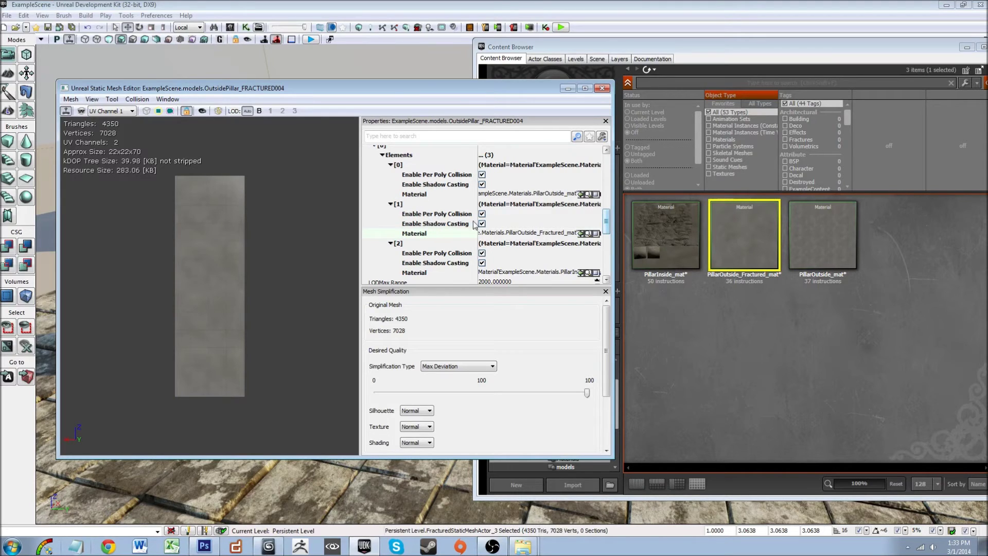
# Step: Close the Static Mesh Editor and the Content Browser to return to the level view
pyautogui.click(601, 89)
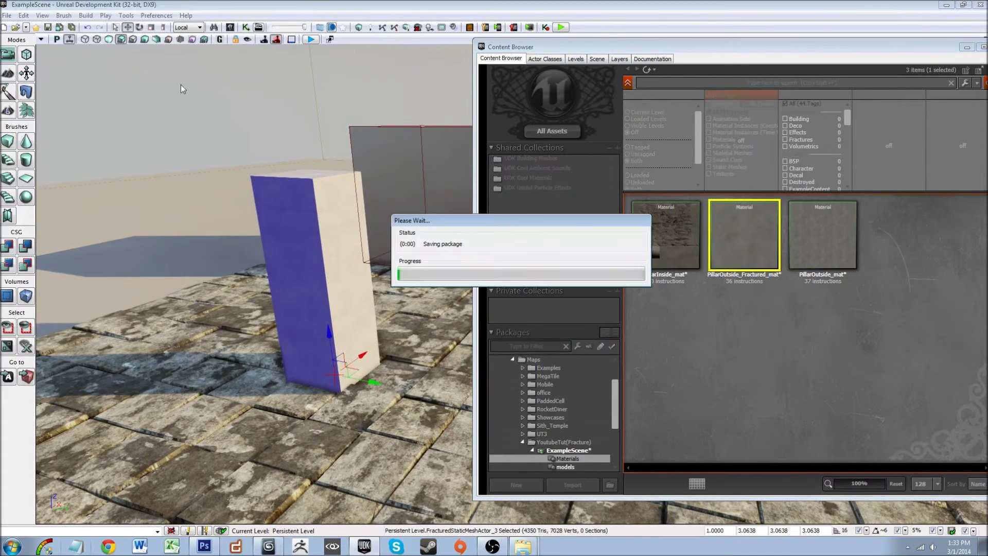
pyautogui.moveTo(765, 46); pyautogui.dragTo(579, 67)
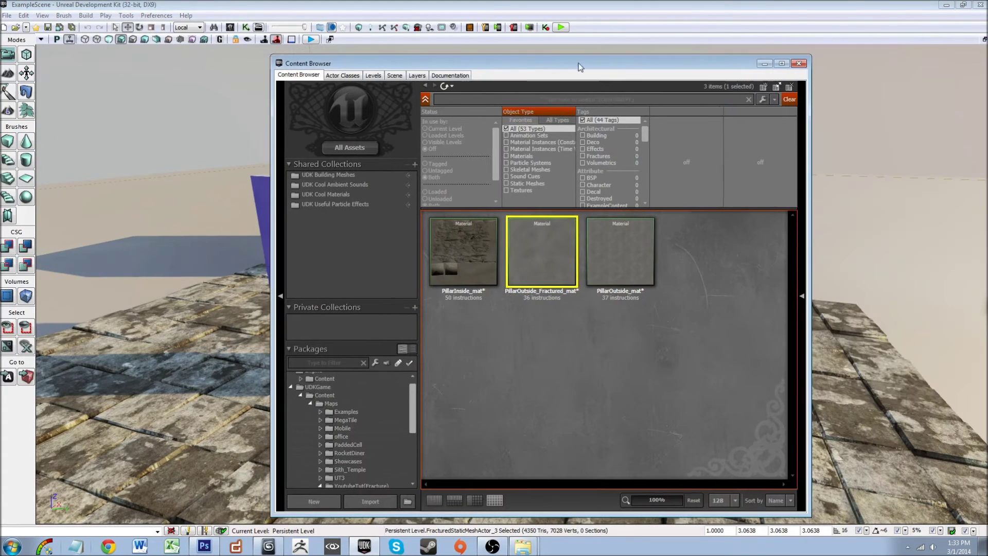
pyautogui.click(799, 64)
# Step: Run Build All on the level with the retextured pillar
pyautogui.moveTo(788, 69); pyautogui.dragTo(710, 72, button='right')
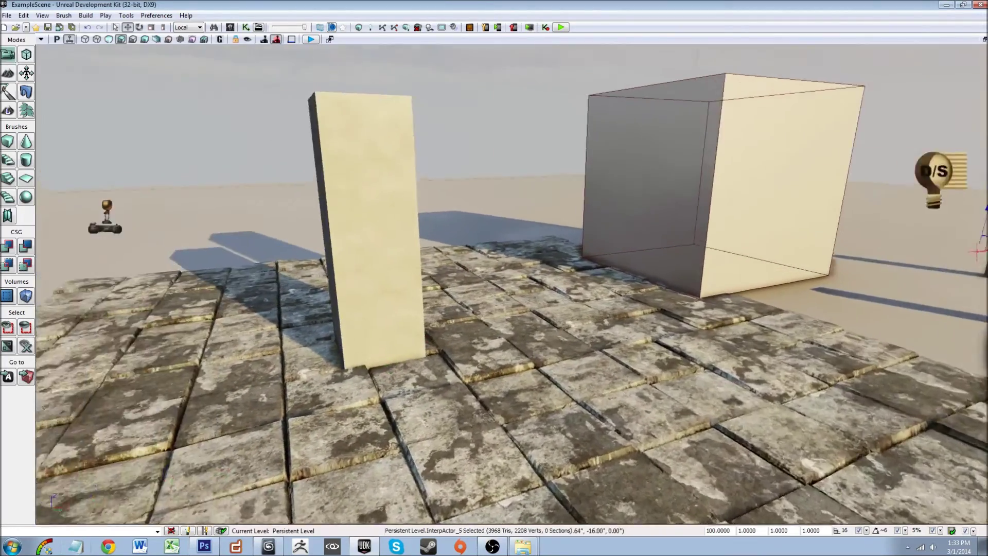
pyautogui.moveTo(512, 284); pyautogui.dragTo(481, 281, button='right')
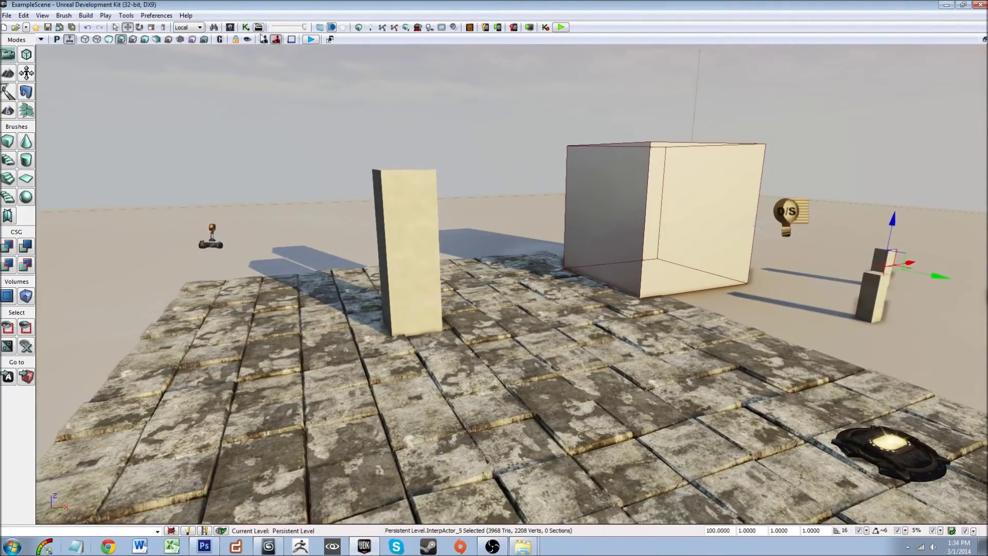
pyautogui.click(84, 15)
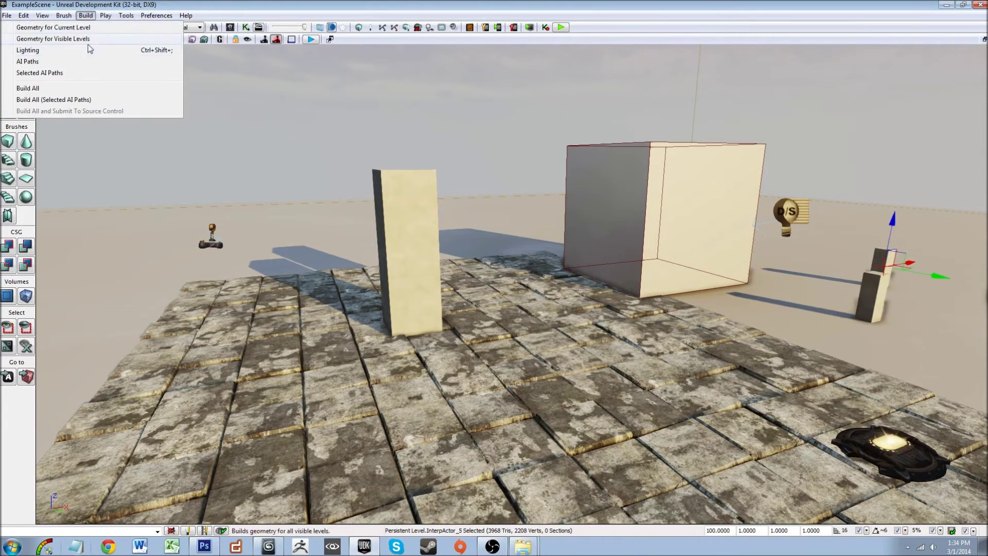
pyautogui.click(94, 90)
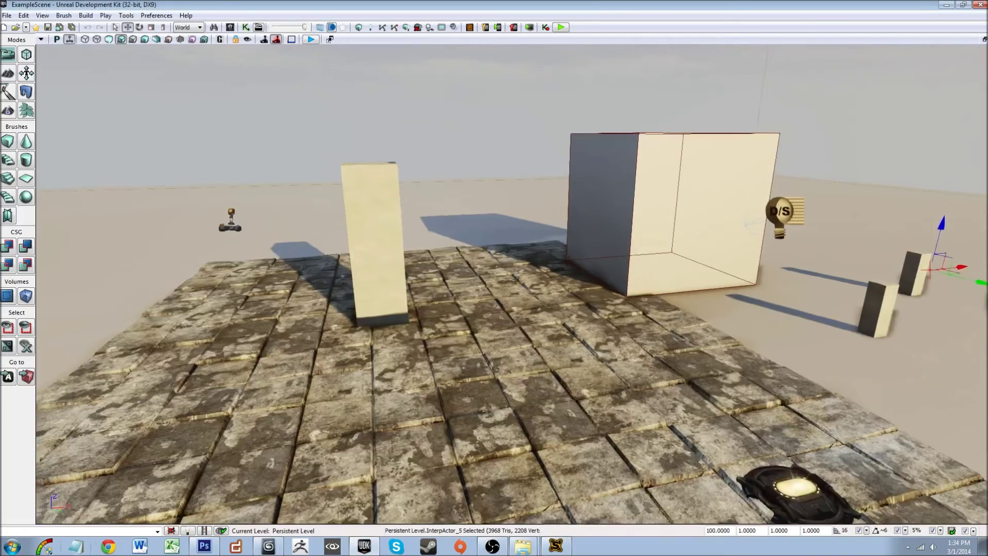
pyautogui.moveTo(494, 278)
pyautogui.mouseDown()
pyautogui.moveTo(494, 226)
pyautogui.moveTo(494, 288)
pyautogui.mouseUp()
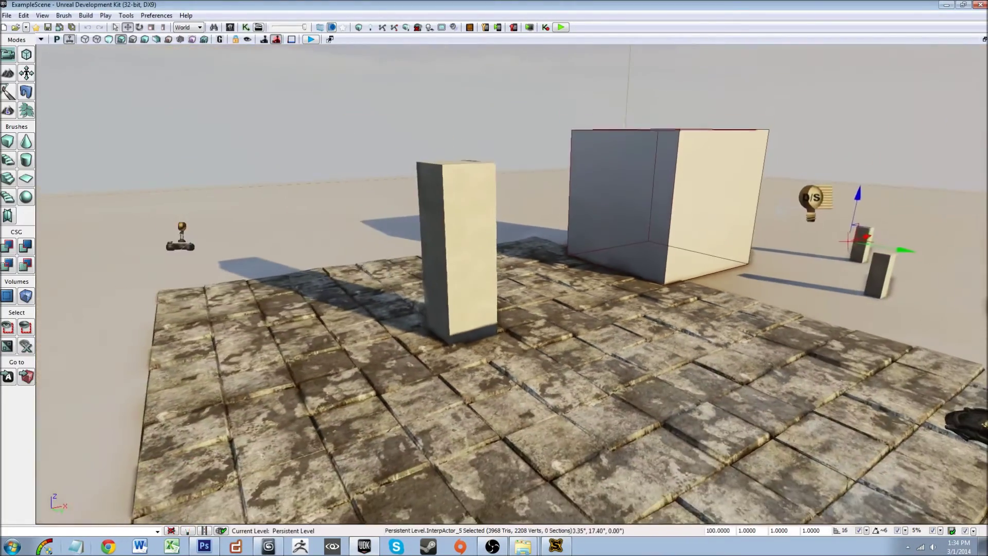
pyautogui.moveTo(494, 288)
pyautogui.mouseDown(button='right')
pyautogui.moveTo(494, 273)
pyautogui.moveTo(458, 268)
pyautogui.moveTo(515, 291)
pyautogui.moveTo(530, 282)
pyautogui.moveTo(520, 287)
pyautogui.moveTo(540, 298)
pyautogui.moveTo(386, 304)
pyautogui.moveTo(237, 258)
pyautogui.moveTo(607, 330)
pyautogui.moveTo(648, 355)
pyautogui.moveTo(726, 321)
pyautogui.moveTo(752, 327)
pyautogui.moveTo(463, 279)
pyautogui.moveTo(368, 286)
pyautogui.moveTo(237, 253)
pyautogui.moveTo(497, 280)
pyautogui.moveTo(607, 314)
pyautogui.moveTo(743, 288)
pyautogui.moveTo(486, 281)
pyautogui.moveTo(345, 329)
pyautogui.moveTo(247, 268)
pyautogui.mouseUp(button='right')
pyautogui.moveTo(401, 215)
pyautogui.mouseDown(button='right')
pyautogui.moveTo(545, 247)
pyautogui.moveTo(416, 237)
pyautogui.moveTo(400, 215)
pyautogui.mouseUp(button='right')
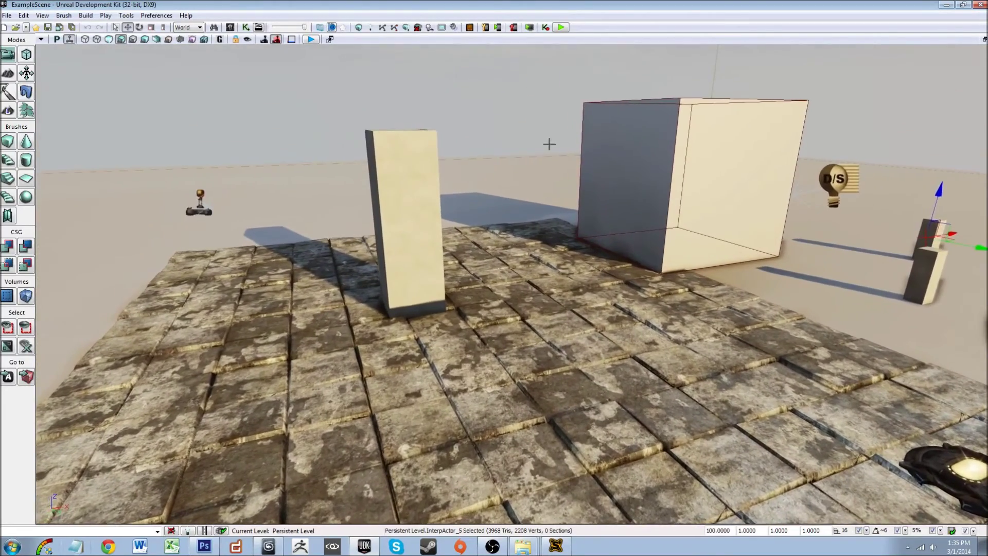
# Step: Play the level and shoot the pillar repeatedly with the shock rifle from different sides to break off its outer chunks
pyautogui.click(563, 28)
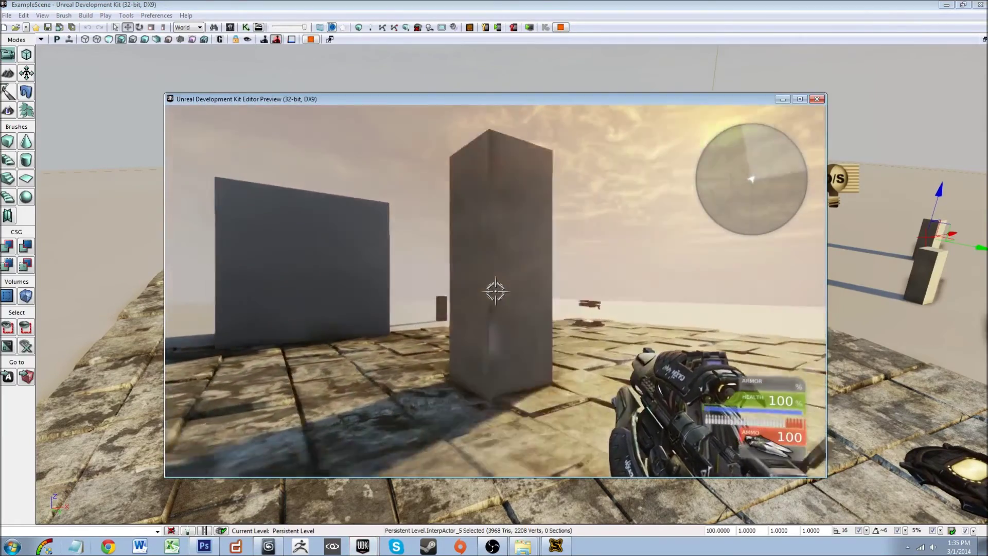
pyautogui.click(496, 292)
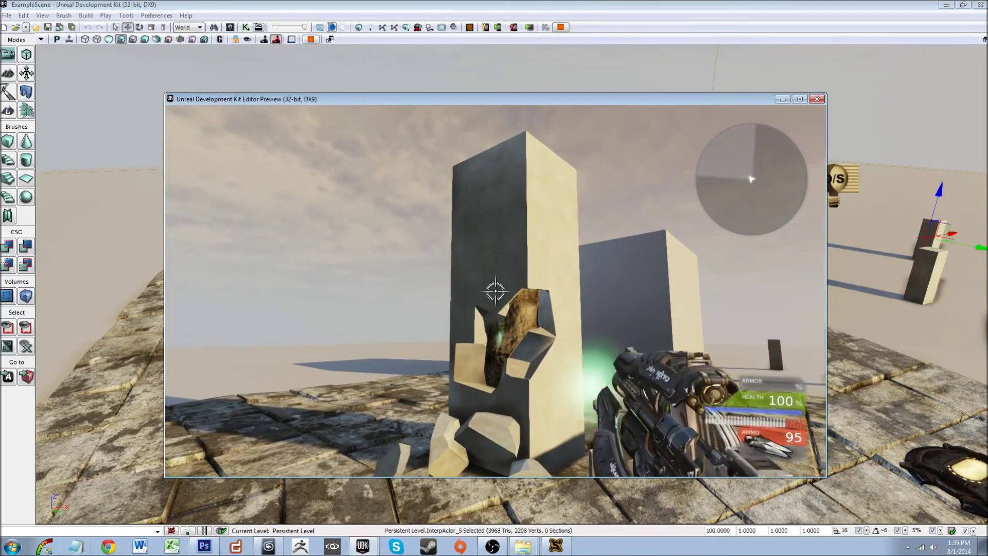
pyautogui.rightClick(495, 291)
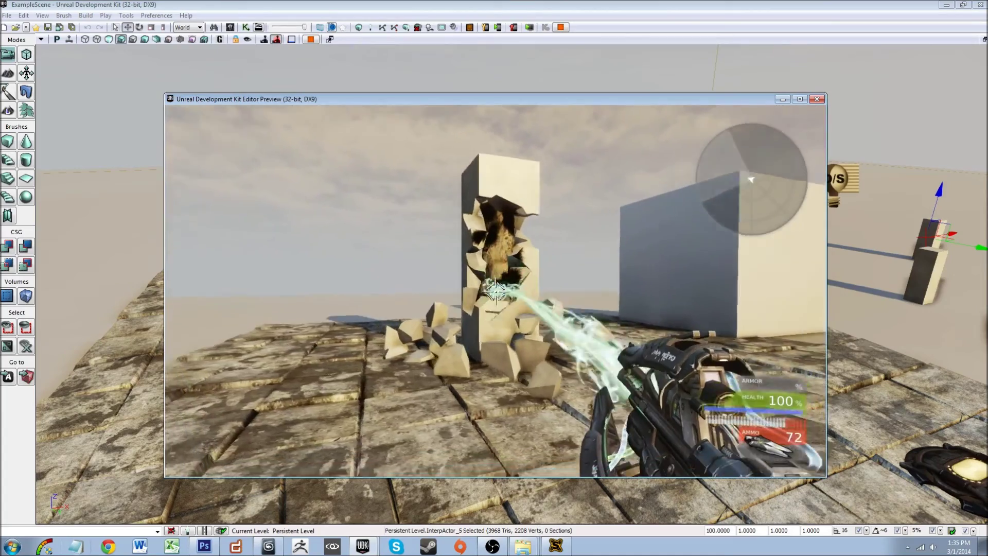
pyautogui.rightClick(496, 291)
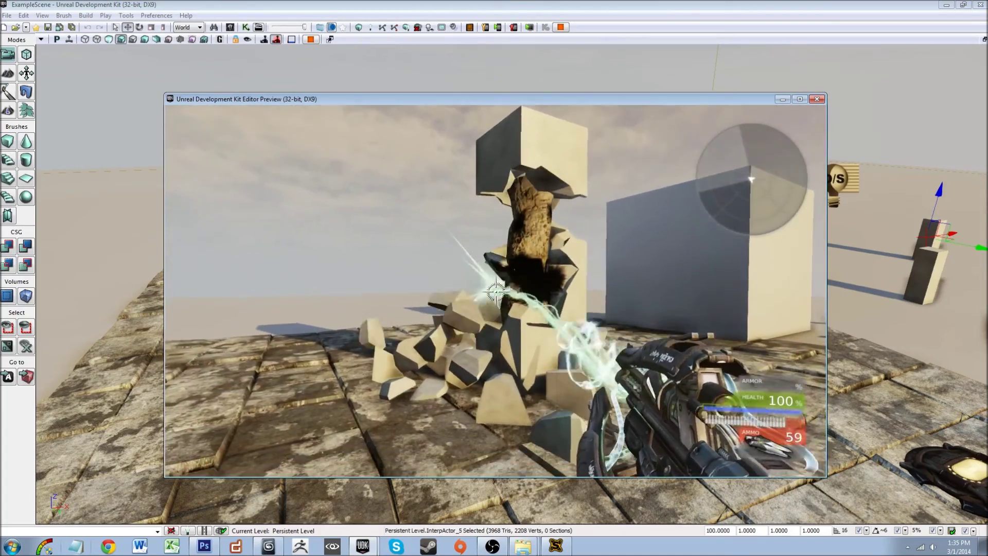
pyautogui.rightClick(495, 291)
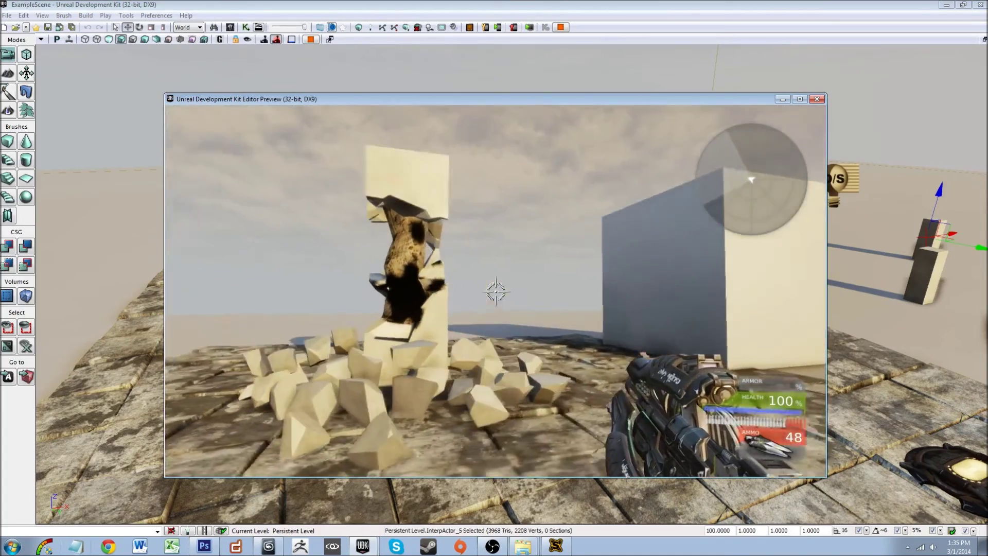
pyautogui.rightClick(496, 291)
pyautogui.rightClick(495, 291)
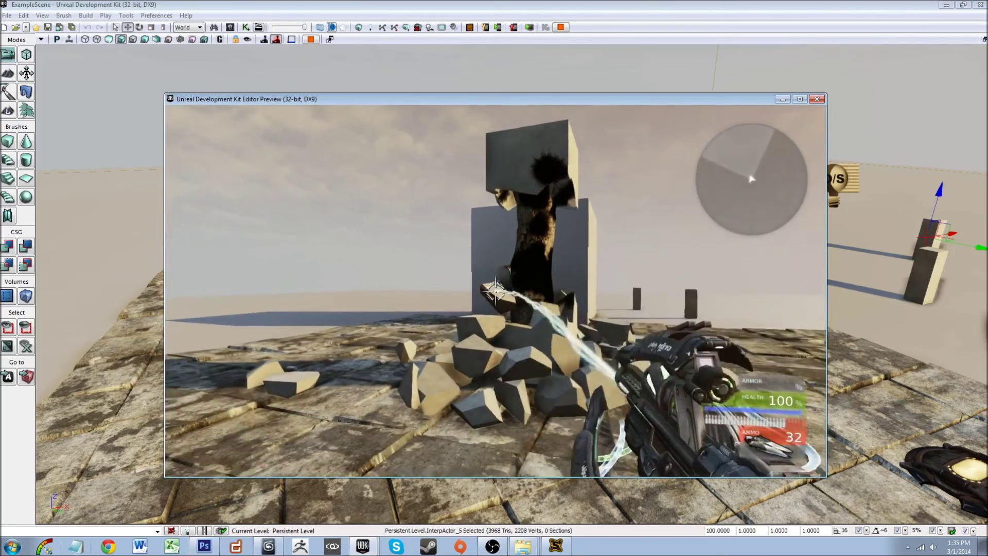
# Step: Walk around the broken pillar and inspect its inner core, fixed top chunk and fallen debris up close and from afar
pyautogui.press('d')
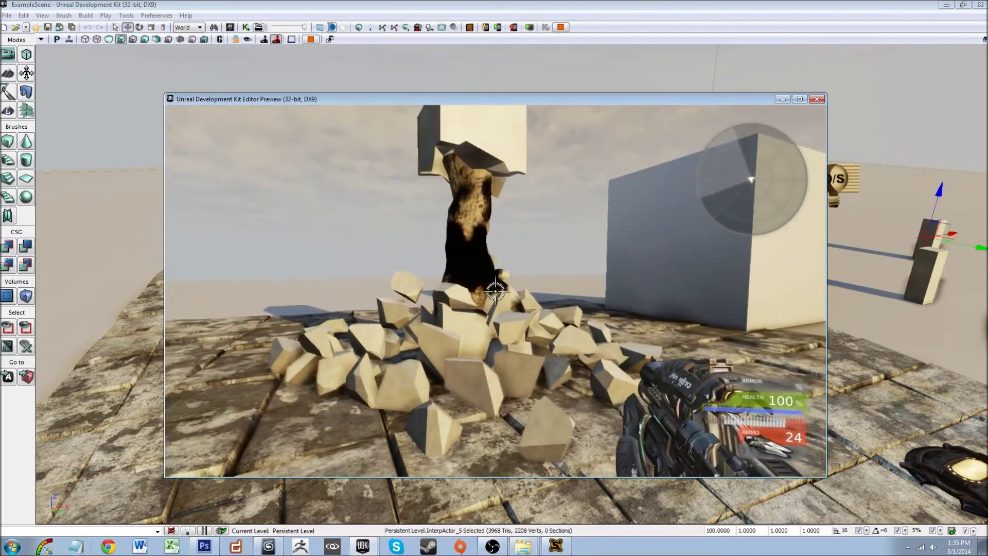
pyautogui.press('w')
pyautogui.press('d')
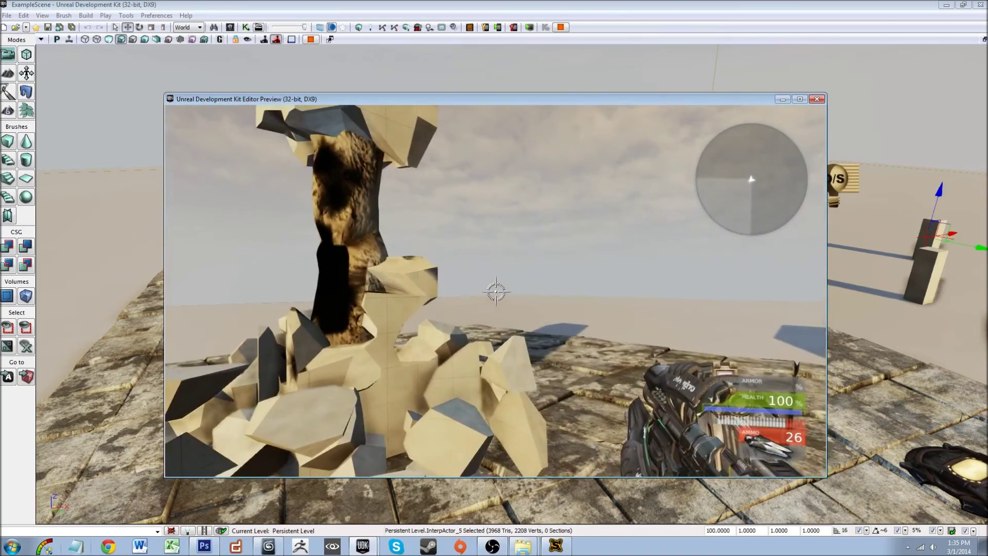
pyautogui.press('w')
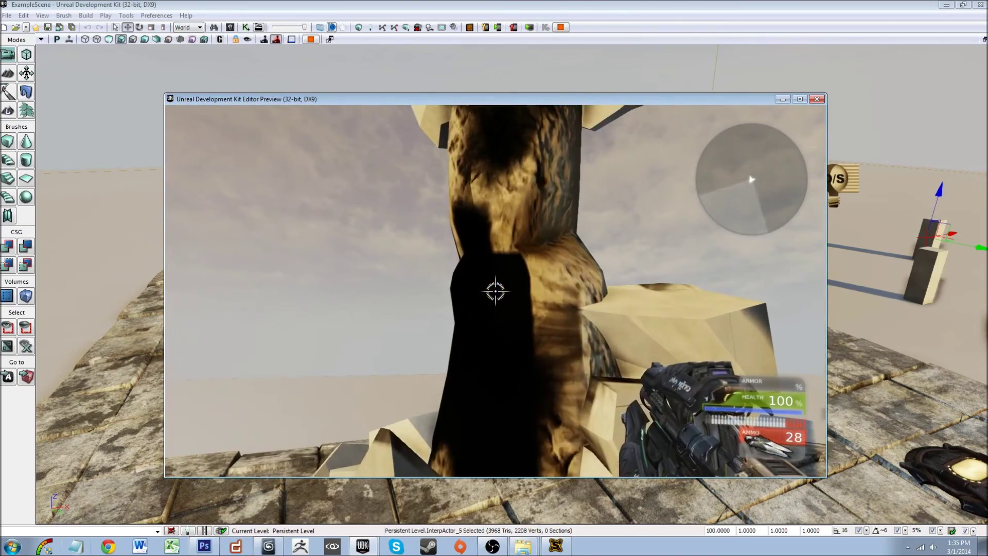
pyautogui.press('s')
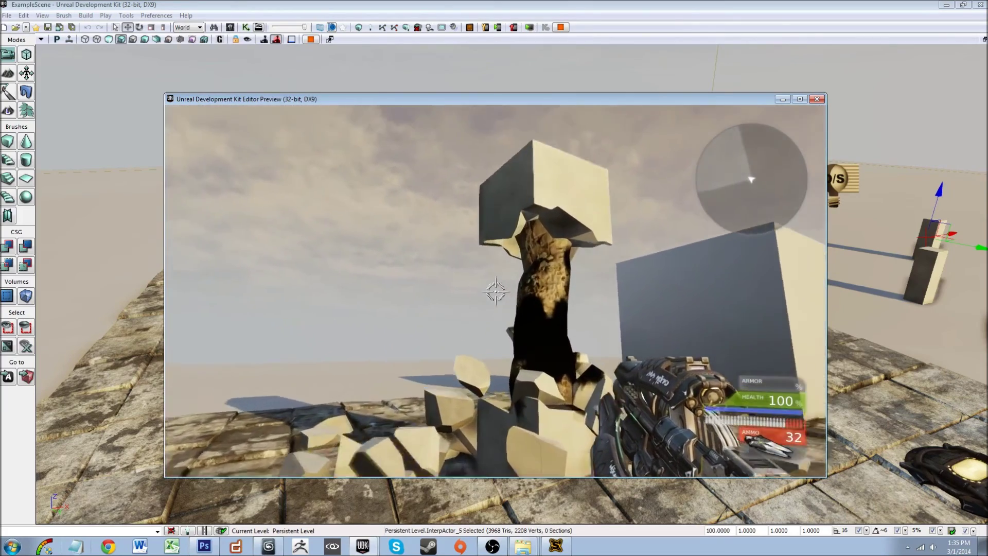
pyautogui.press('w')
pyautogui.press('a')
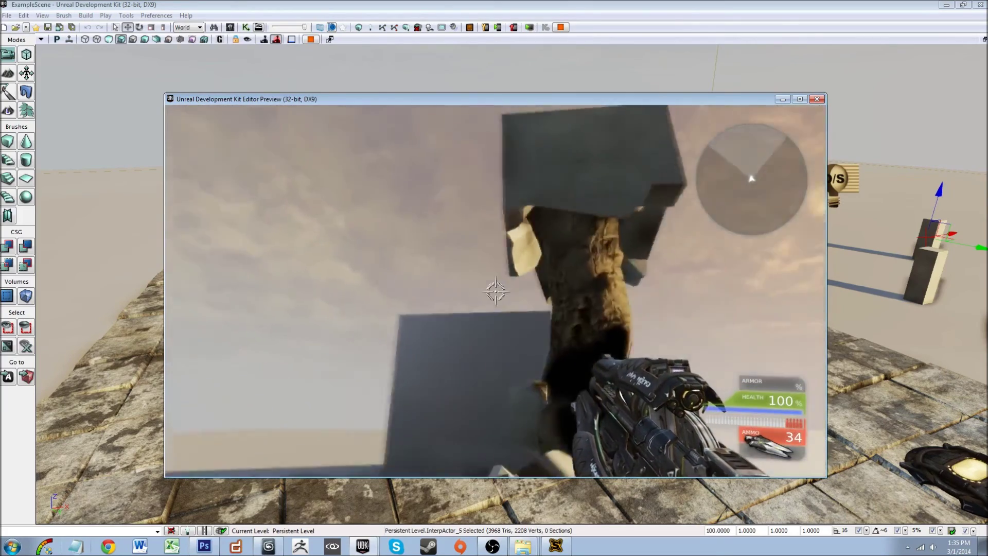
pyautogui.press('d')
pyautogui.press('s')
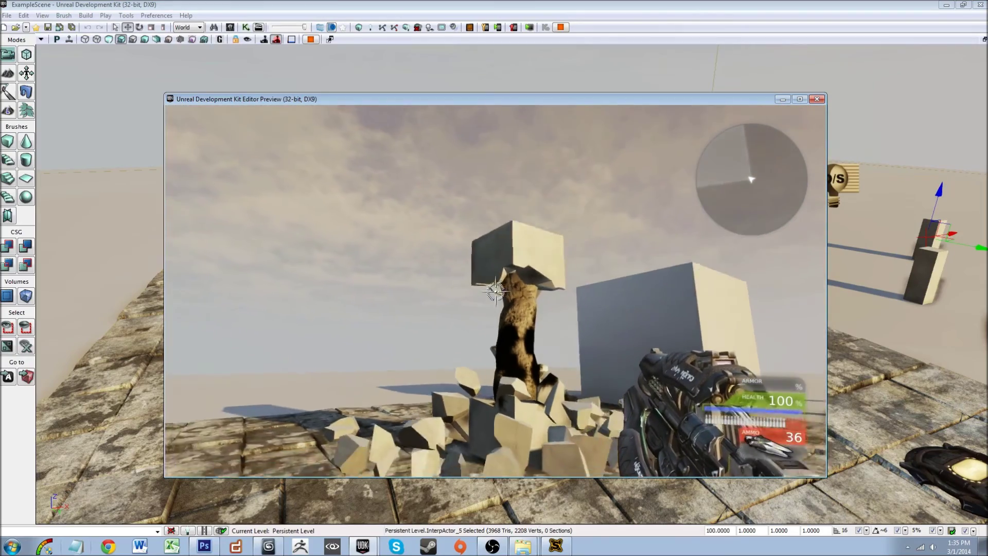
pyautogui.press('w')
pyautogui.press('s')
pyautogui.press('d')
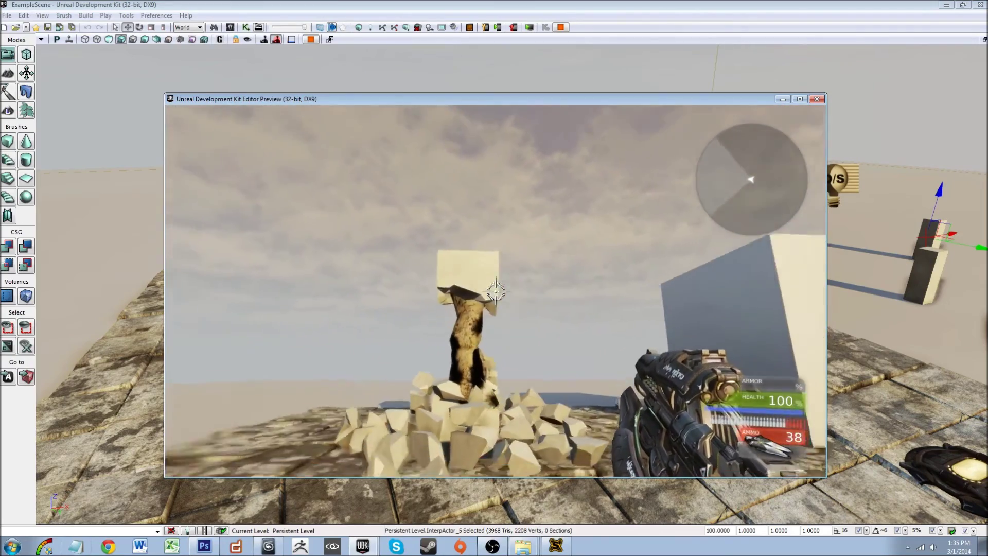
# Step: Circle the rubble piled around the foot of the broken pillar and examine the fallen chunks from near and far
pyautogui.press('w')
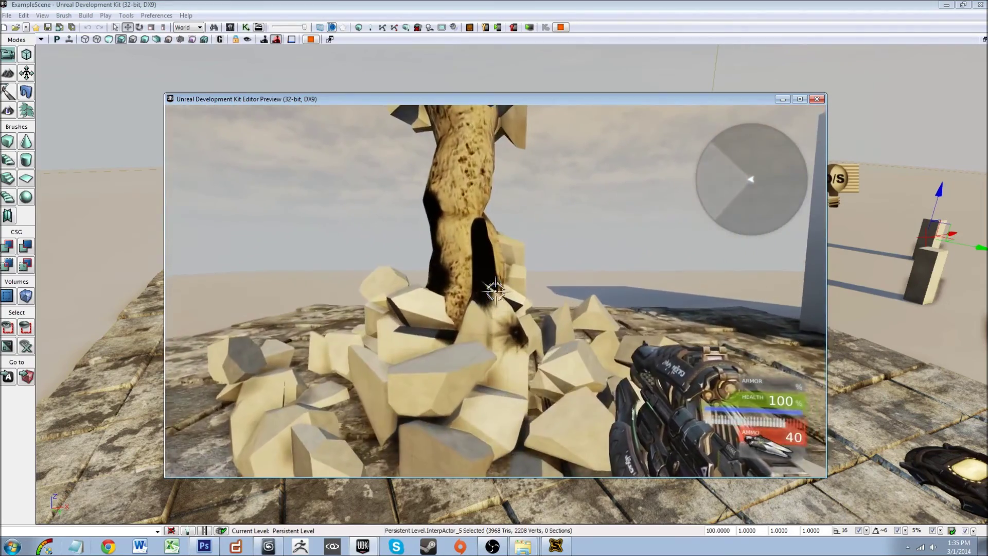
pyautogui.press('s')
pyautogui.press('w')
pyautogui.press('w')
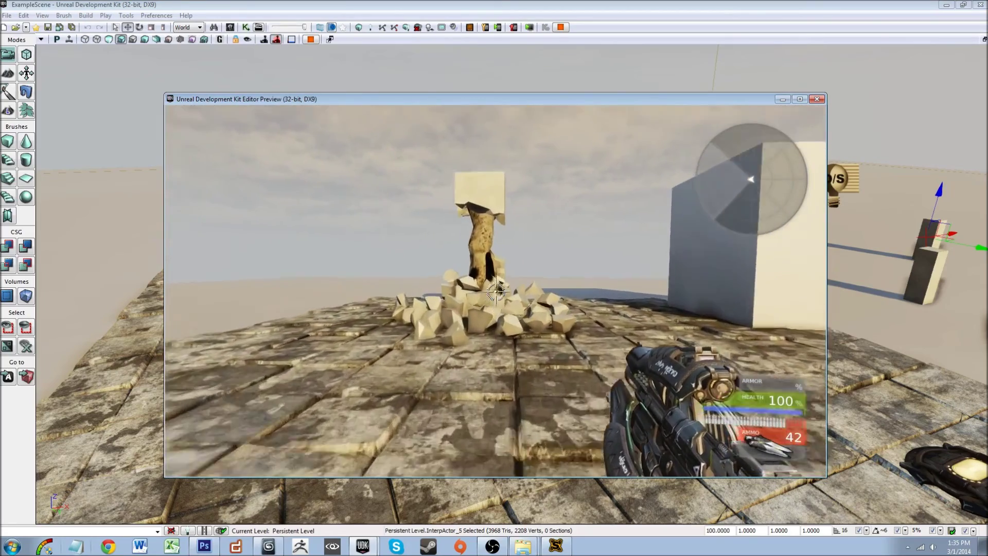
pyautogui.press('a')
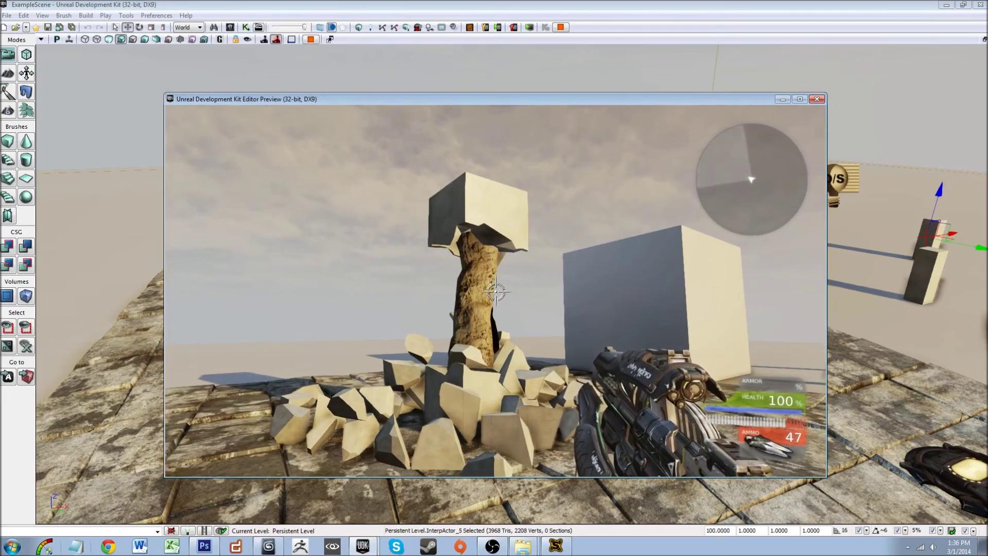
pyautogui.press('w')
pyautogui.press('s')
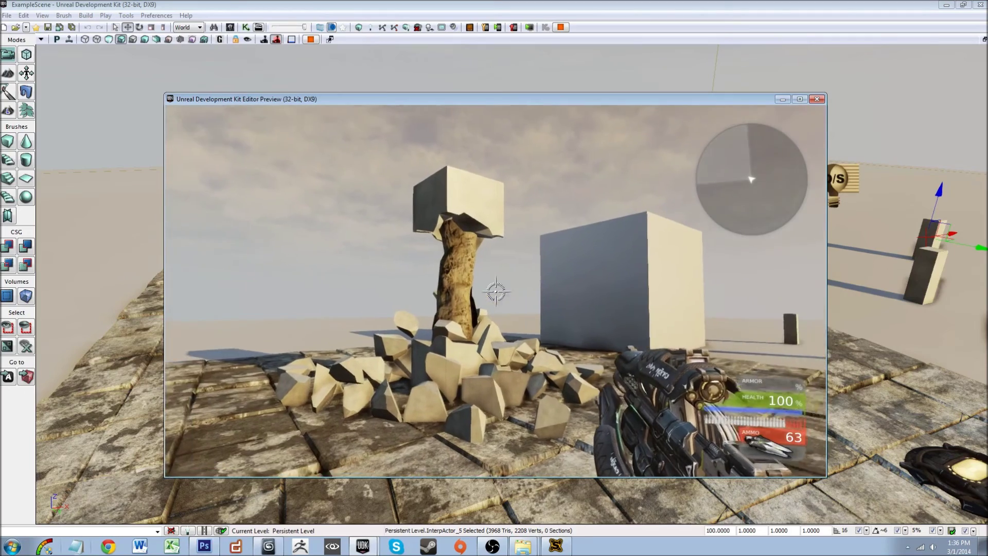
pyautogui.press('d')
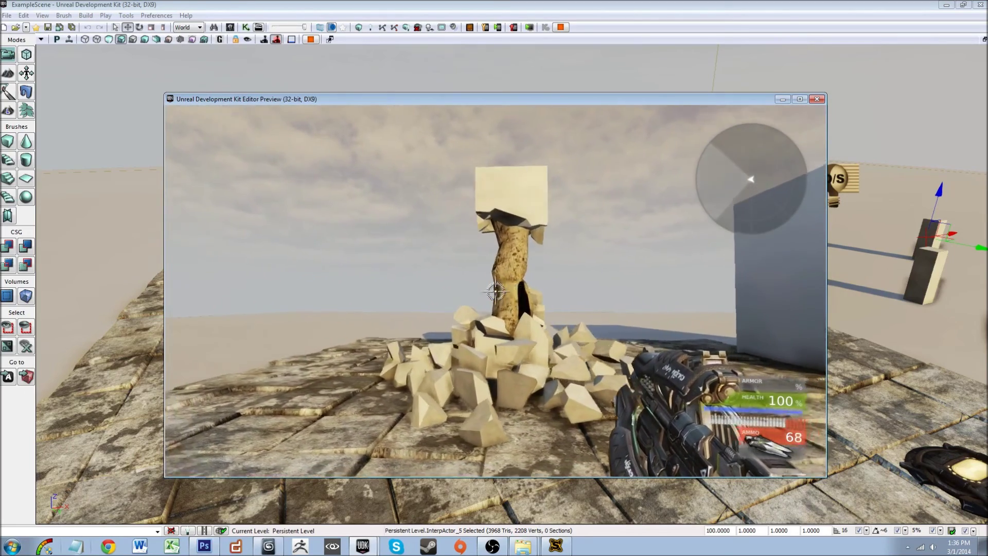
pyautogui.press('a')
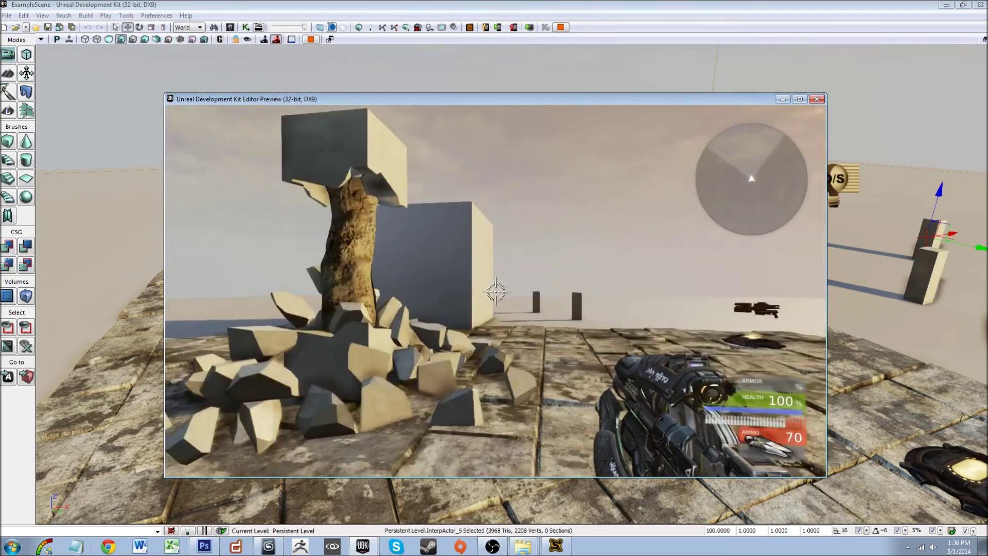
pyautogui.press('d')
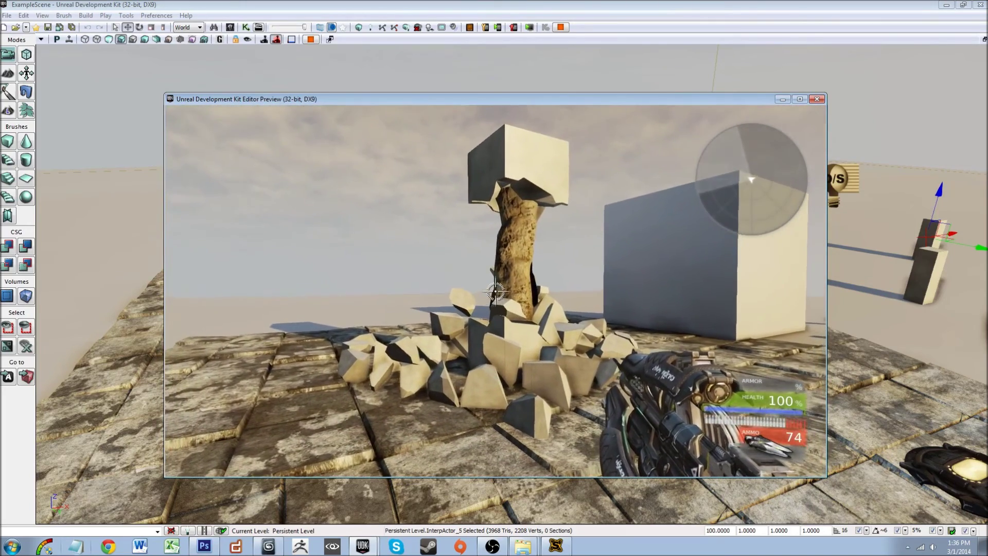
pyautogui.press('w')
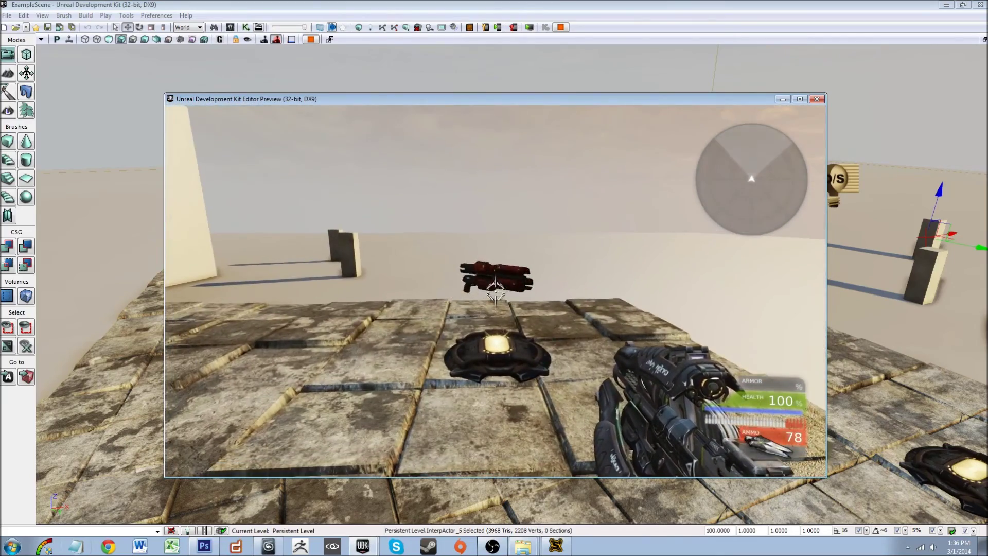
pyautogui.press('s')
pyautogui.press('a')
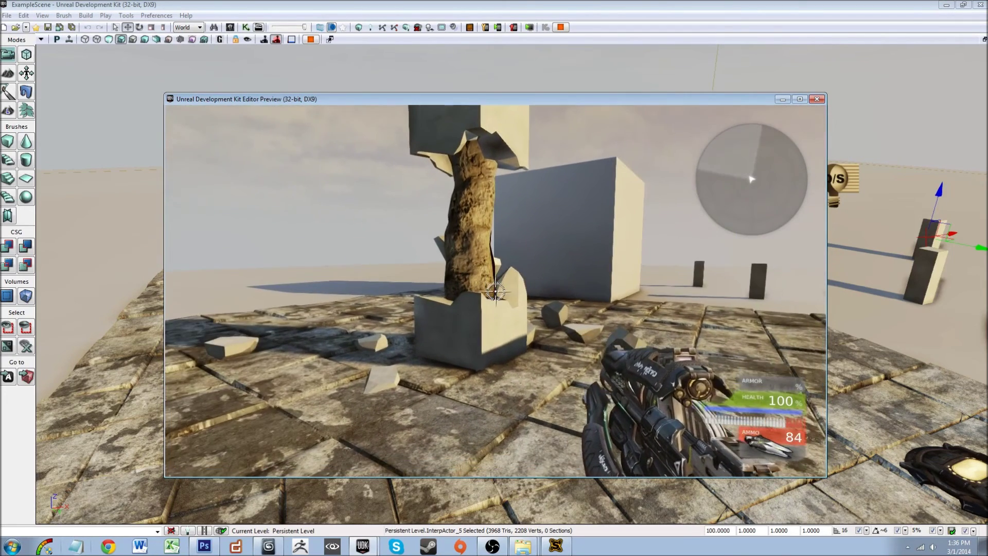
# Step: Examine the pillar's fixed top and bottom chunks and the exposed core between them from several distances
pyautogui.press('s')
pyautogui.press('d')
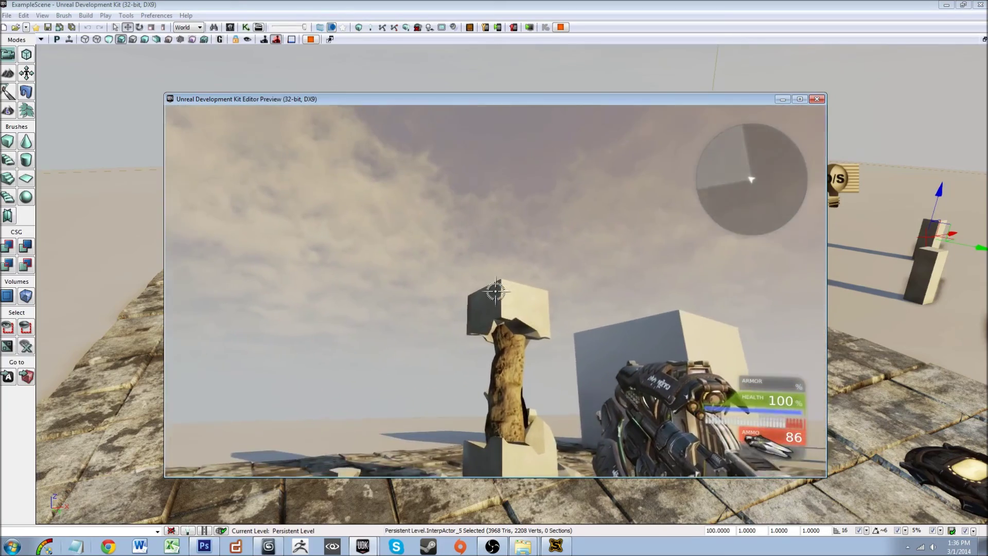
pyautogui.press('d')
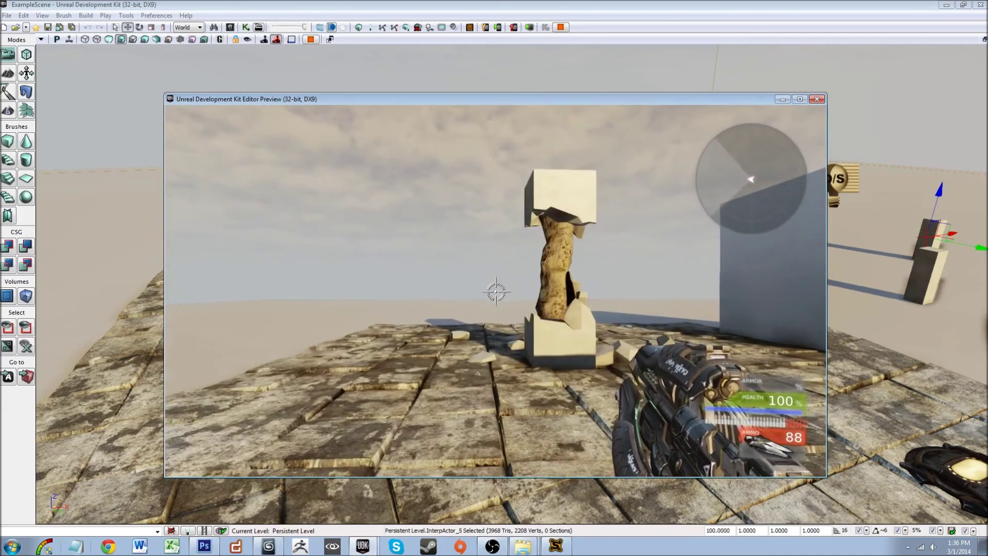
pyautogui.press('a')
pyautogui.press('a')
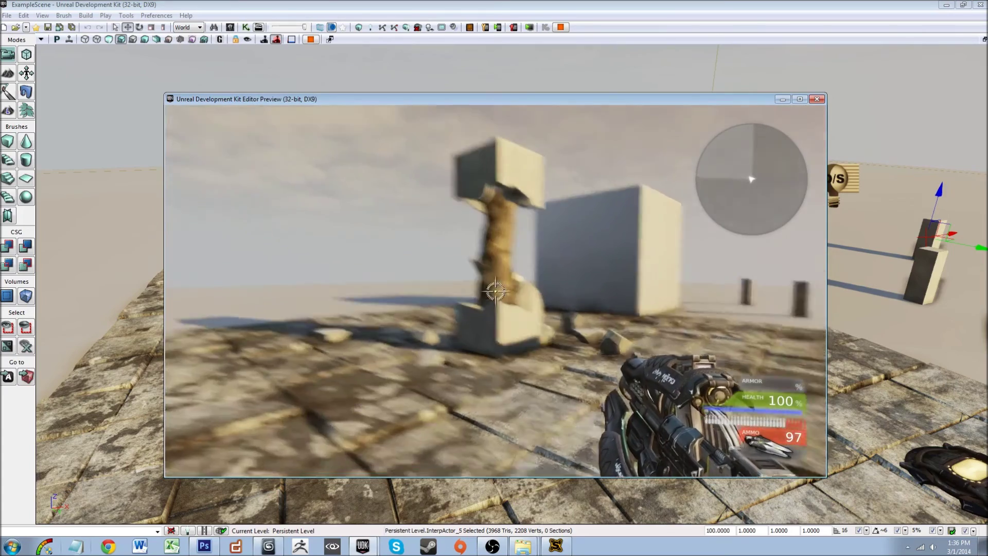
pyautogui.press('w')
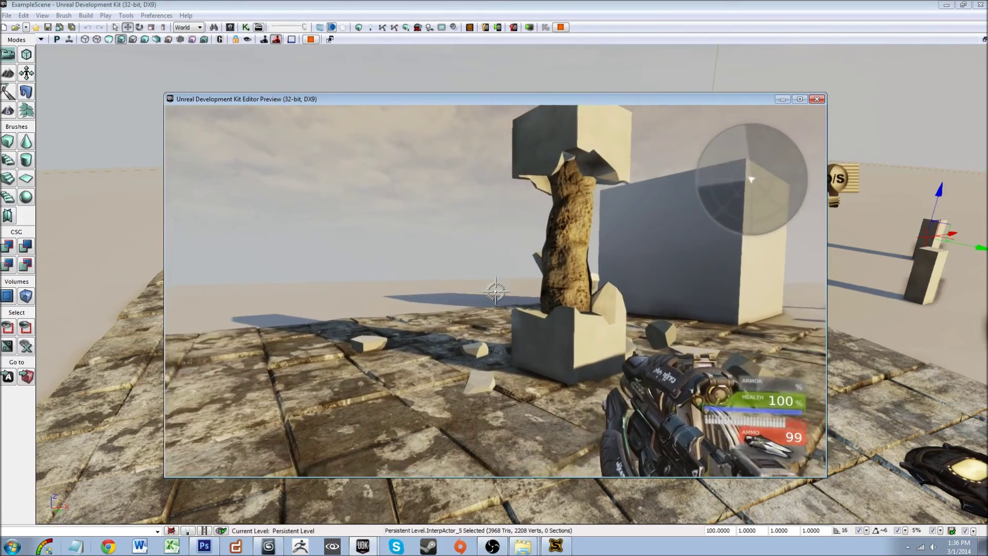
pyautogui.press('d')
pyautogui.press('s')
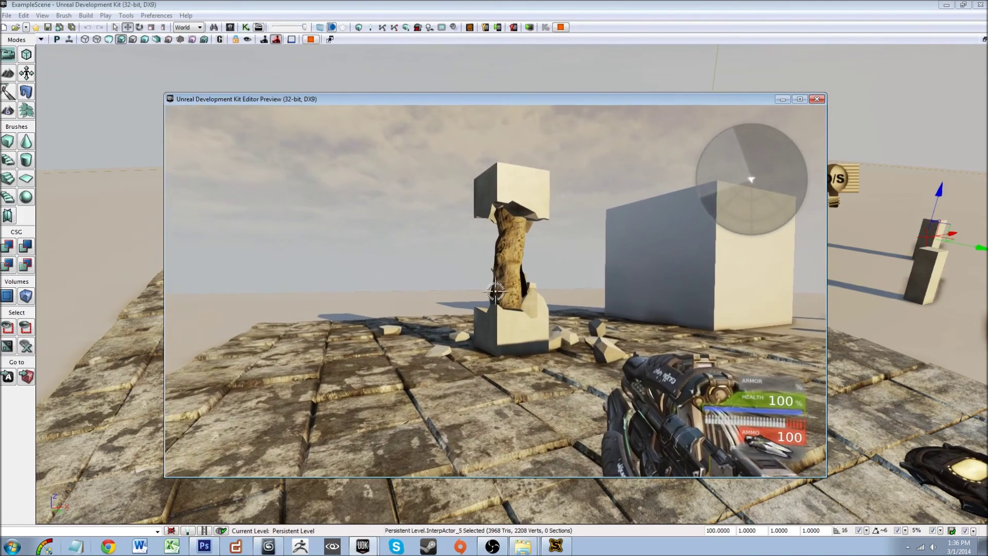
pyautogui.press('w')
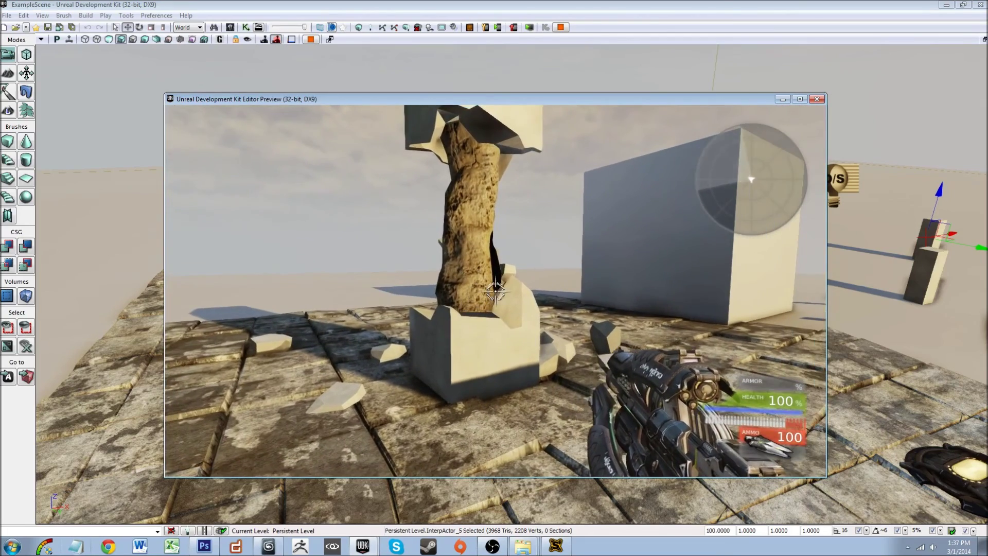
pyautogui.press('s')
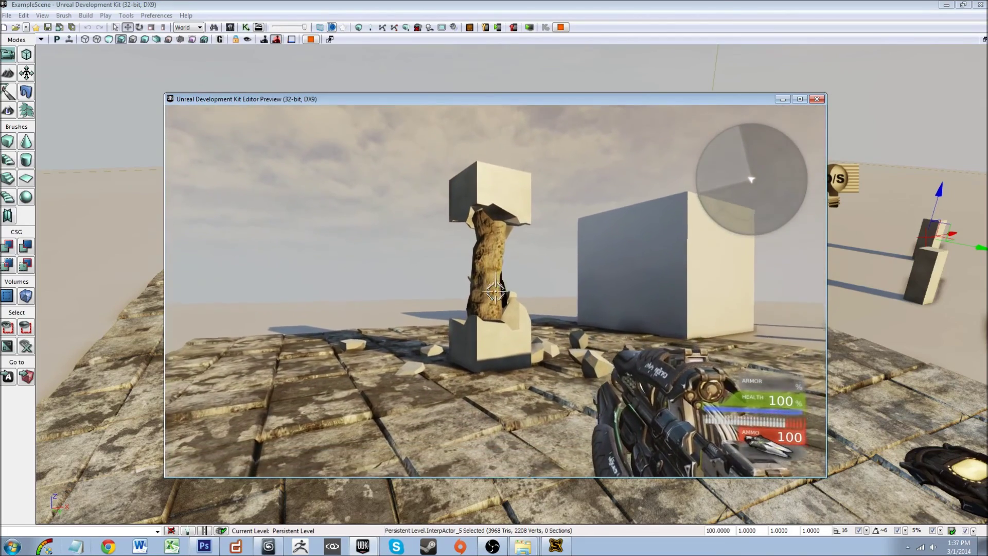
pyautogui.press('w')
pyautogui.press('a')
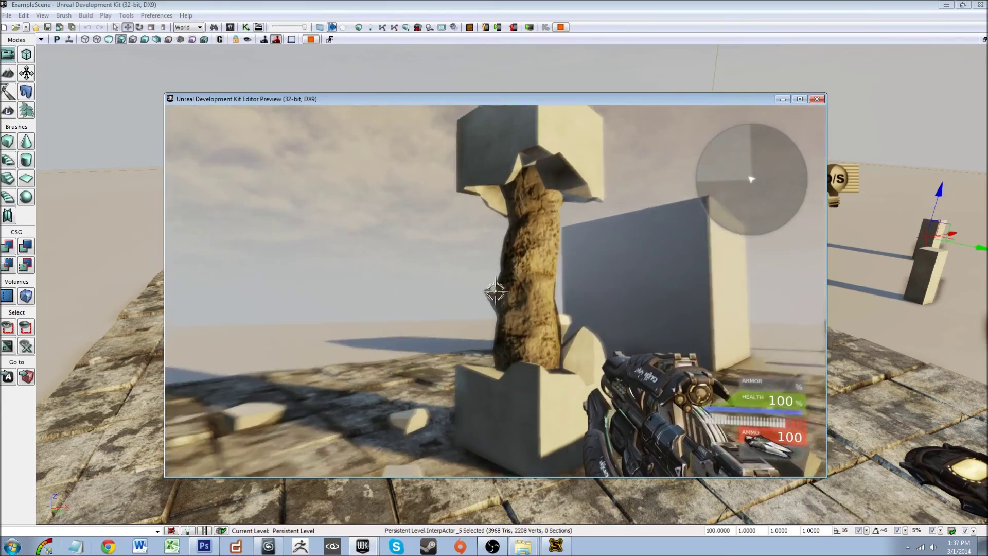
pyautogui.press('s')
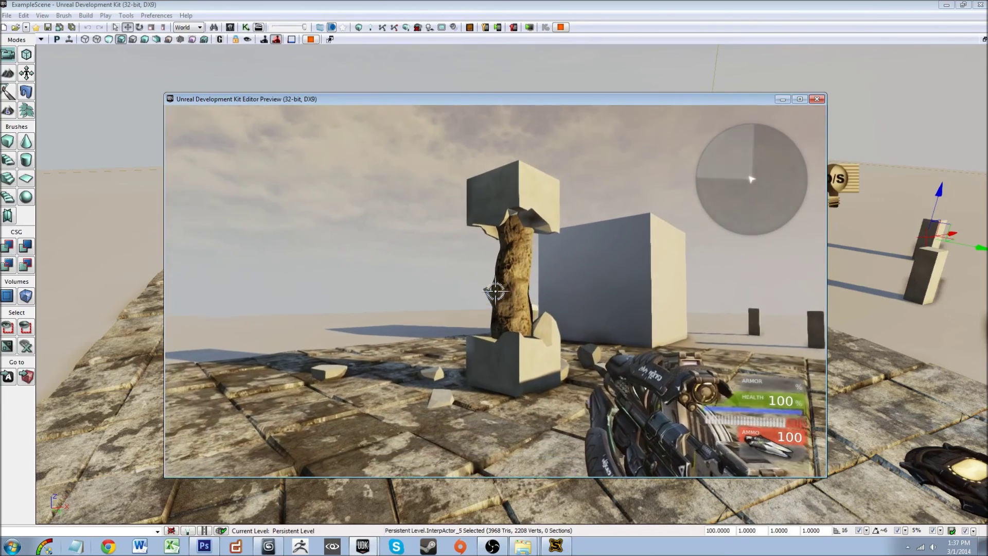
pyautogui.press('w')
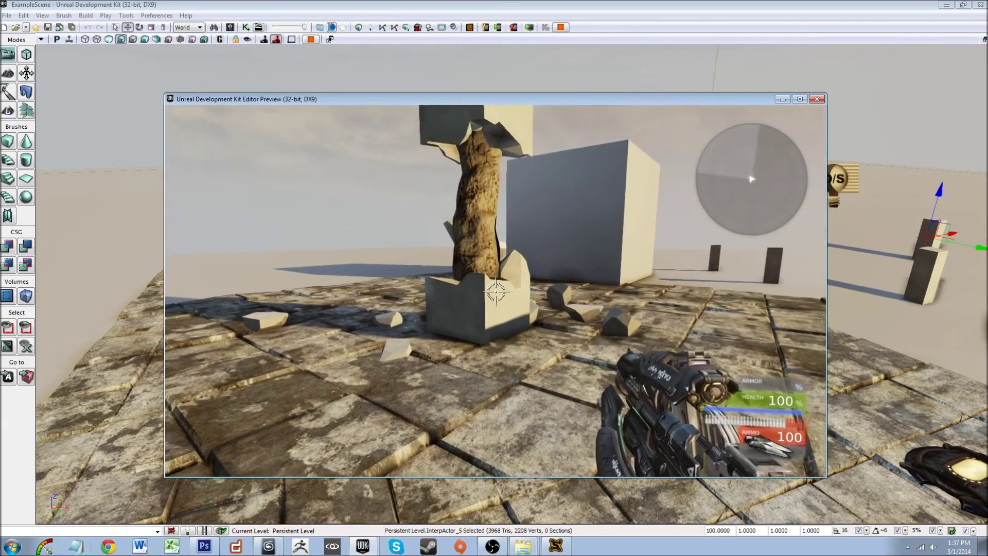
pyautogui.press('d')
pyautogui.press('s')
pyautogui.press('a')
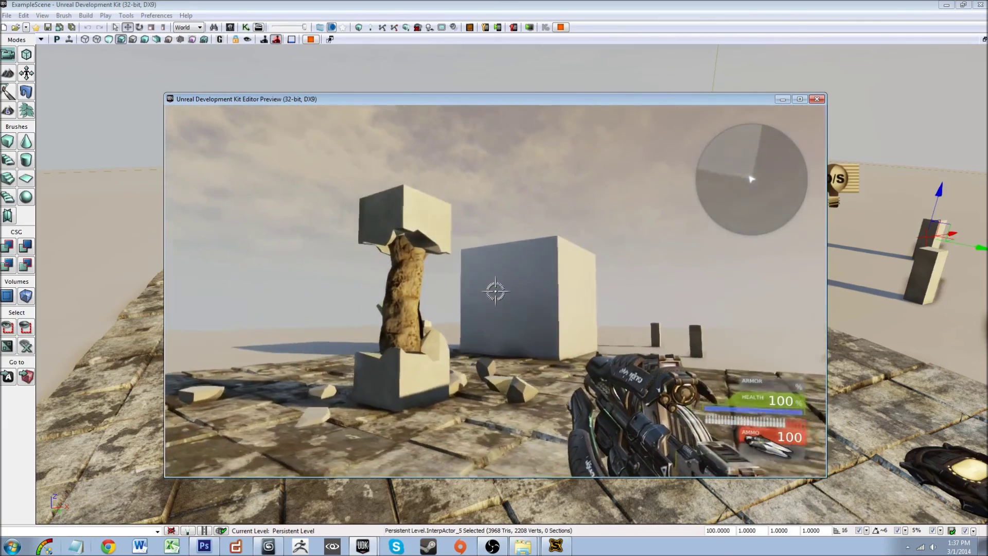
pyautogui.press('a')
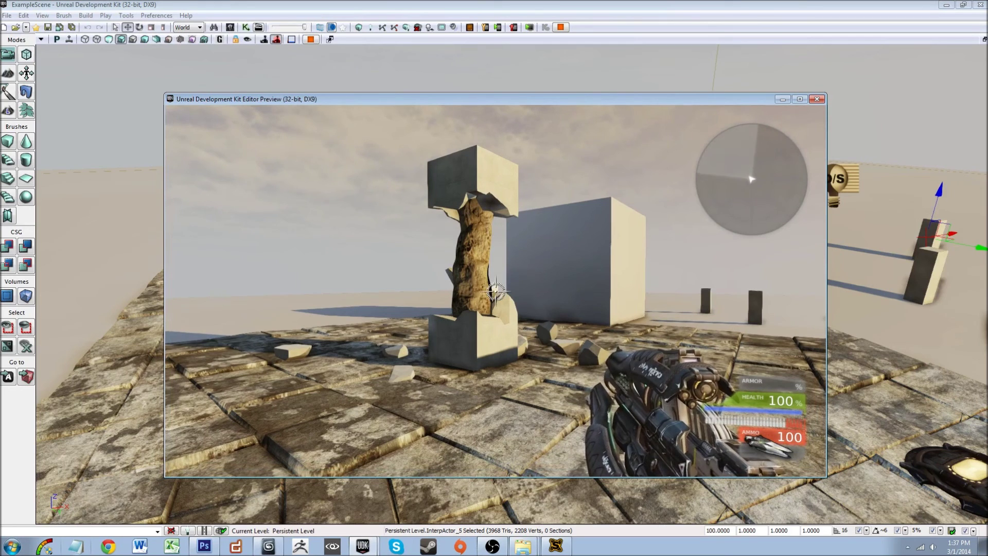
# Step: Walk around to the pillar's other sides and examine the back of the inner core and the jagged edges of the base
pyautogui.press('w')
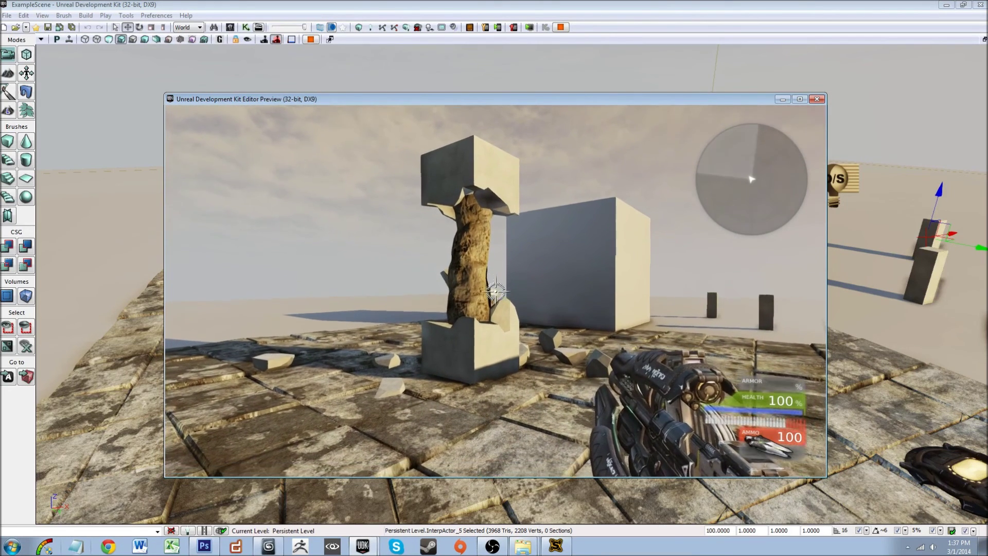
pyautogui.press('d')
pyautogui.press('w')
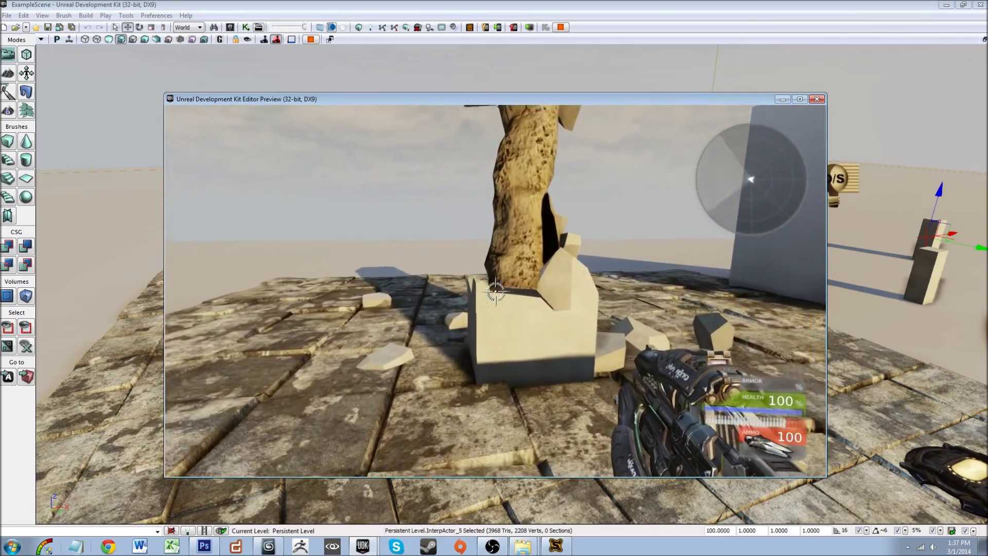
pyautogui.press('a')
pyautogui.press('s')
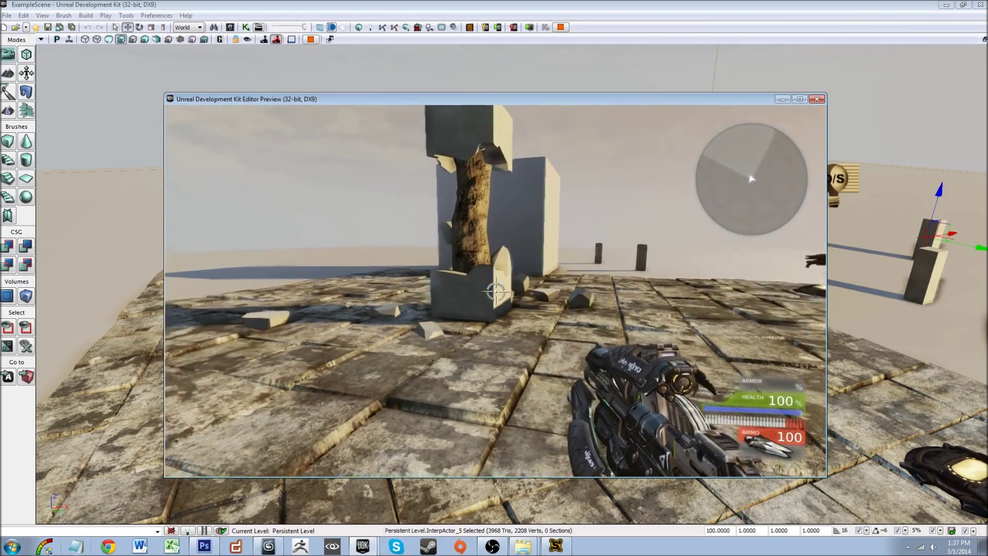
pyautogui.press('a')
pyautogui.press('w')
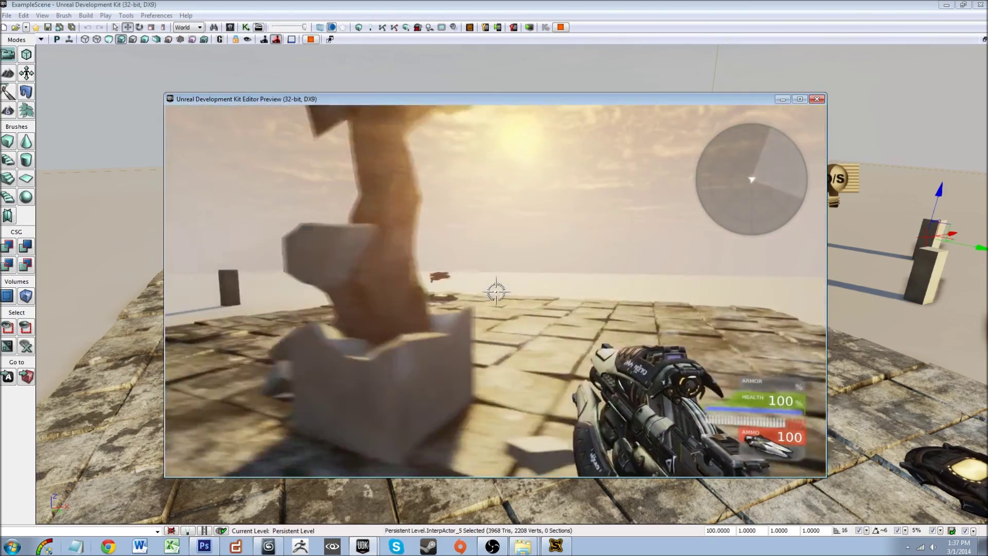
pyautogui.press('a')
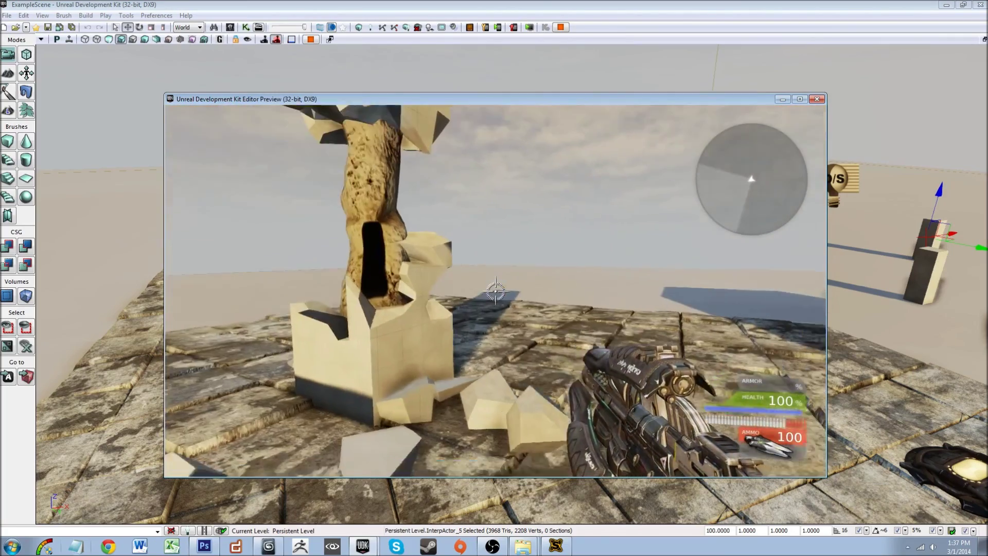
pyautogui.press('a')
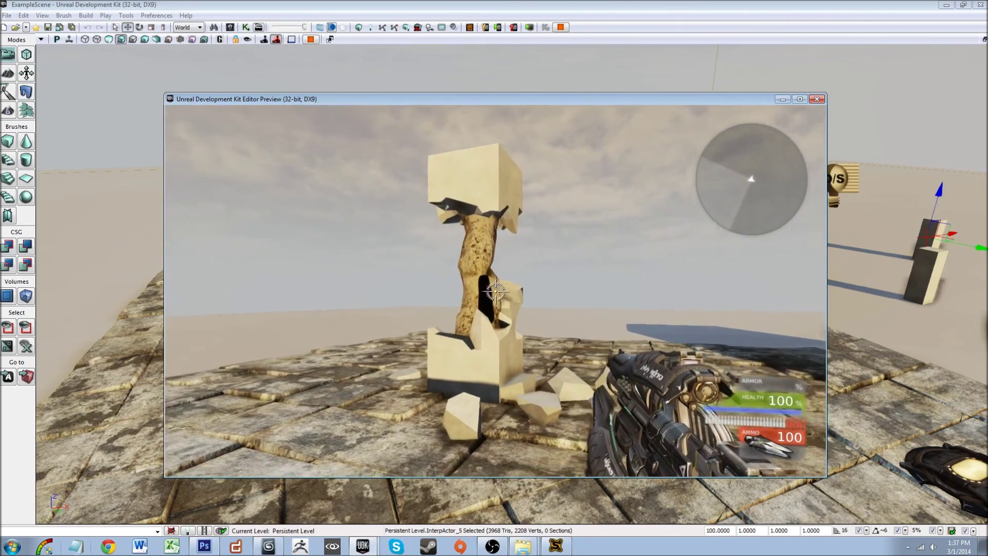
pyautogui.press('w')
pyautogui.press('s')
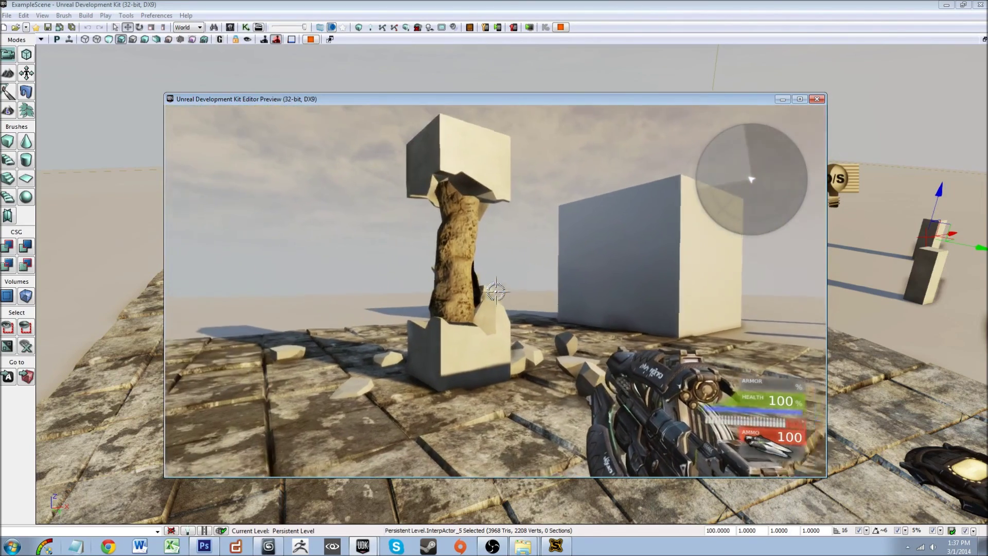
pyautogui.press('w')
pyautogui.press('d')
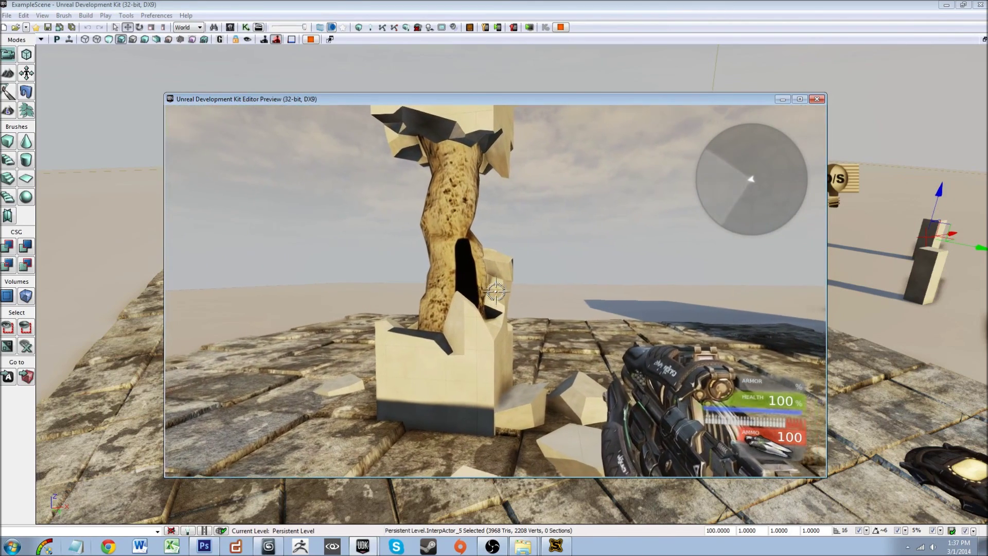
pyautogui.press('s')
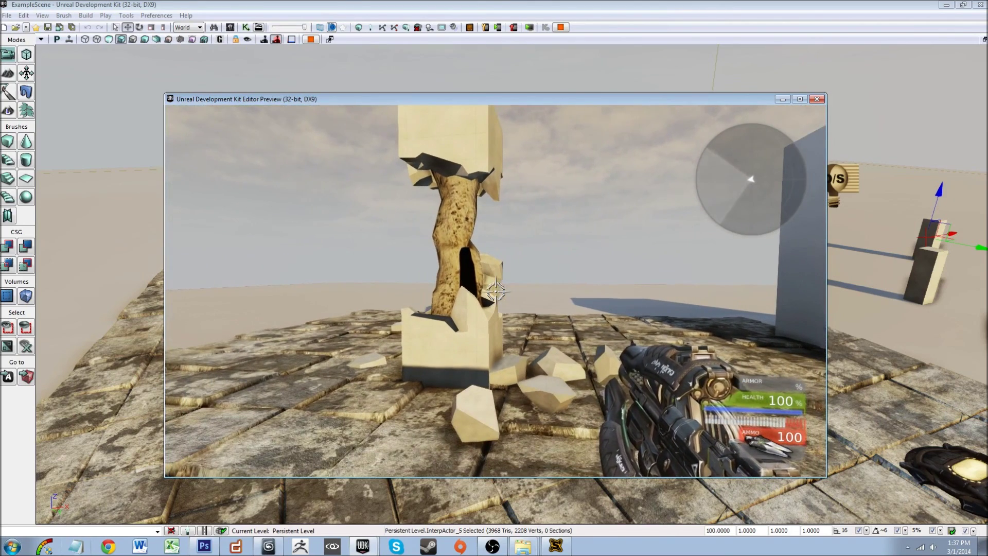